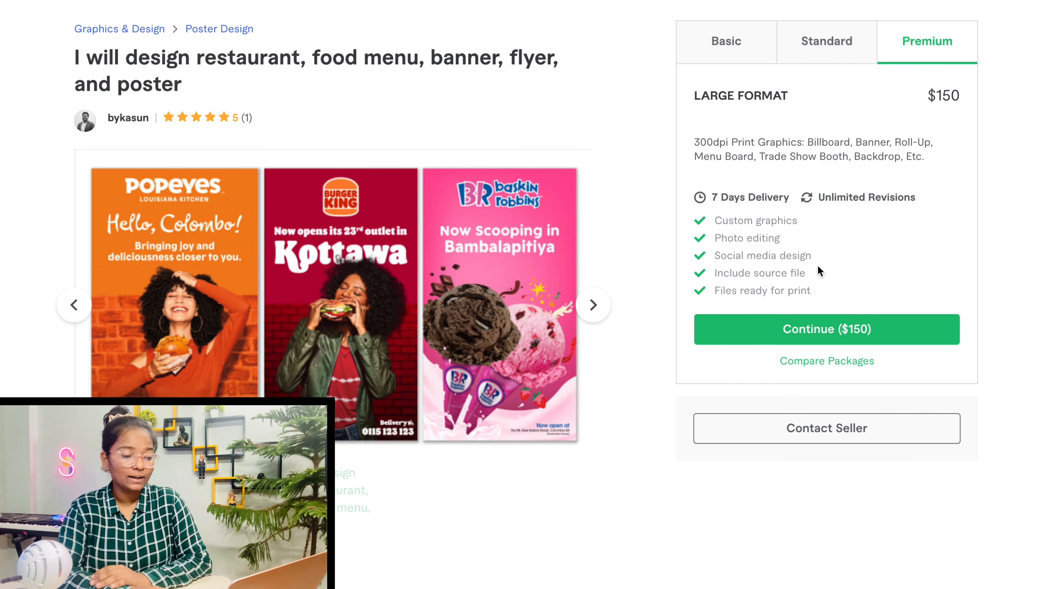
Compare the Basic and Standard package prices, then move on to the food flyer gig's $5 Basic package
scroll(819, 272, "down", 4)
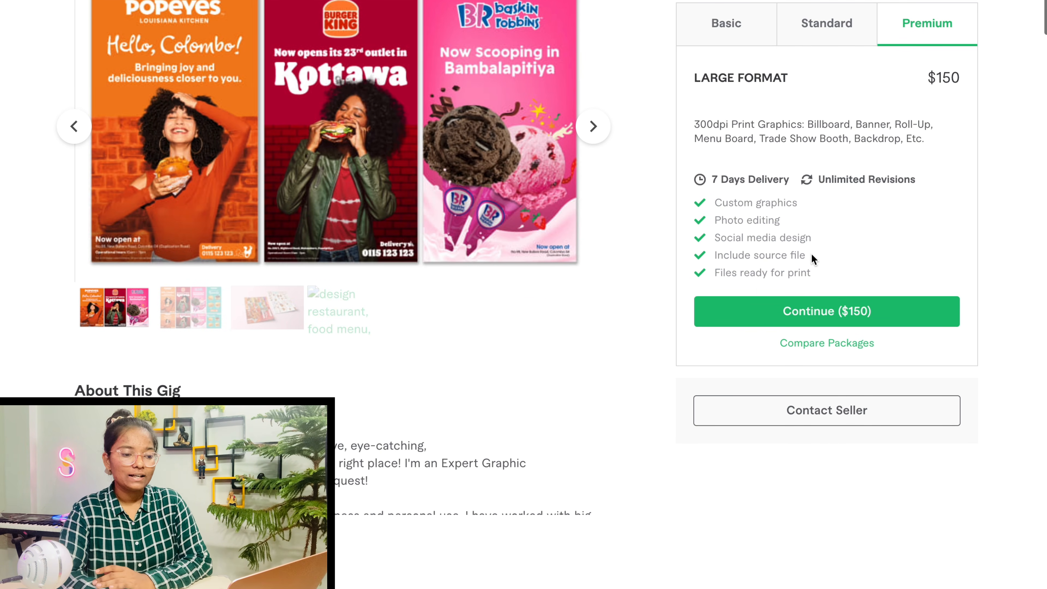
left_click(750, 23)
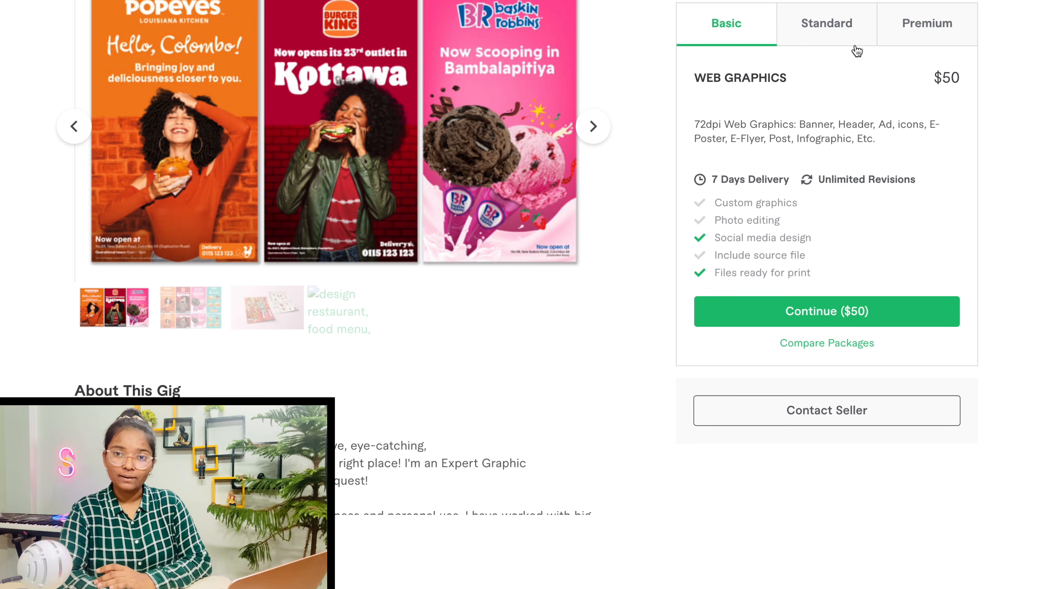
left_click(844, 40)
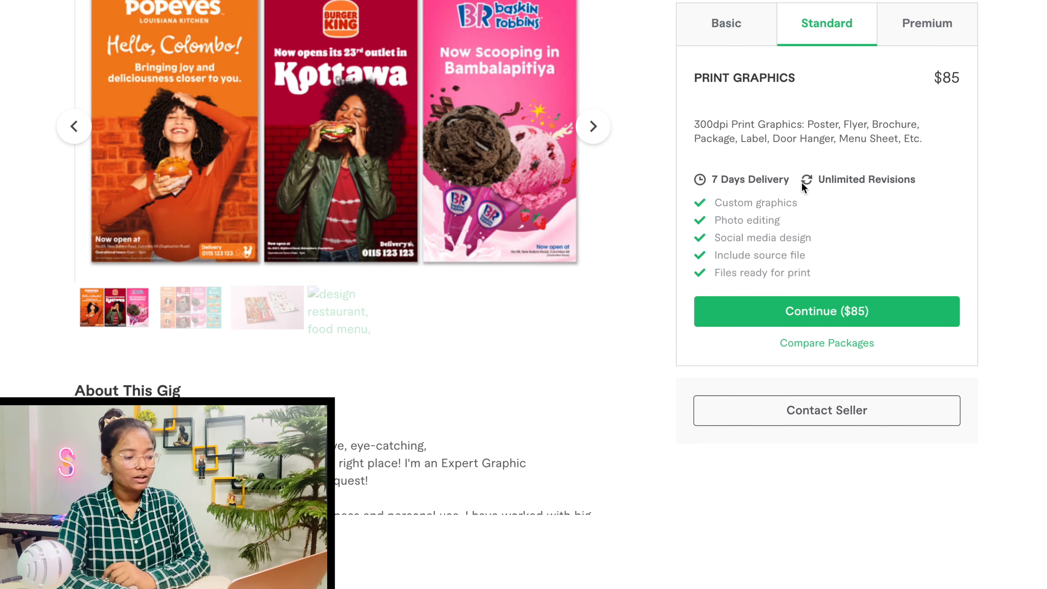
scroll(802, 183, "down", 18)
scroll(801, 182, "down", 1)
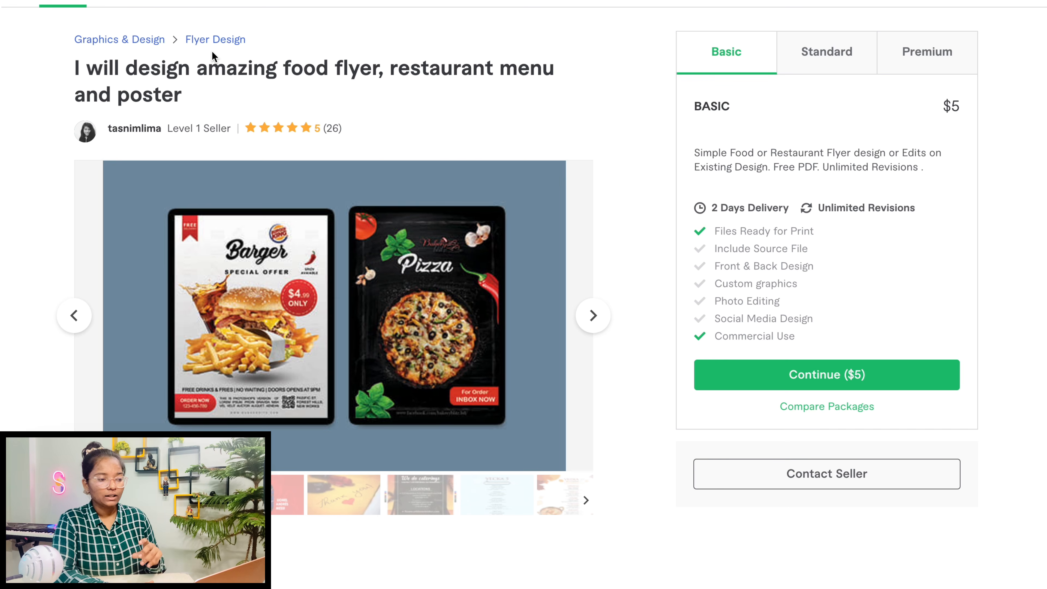
left_click(82, 1)
scroll(274, 69, "up", 6)
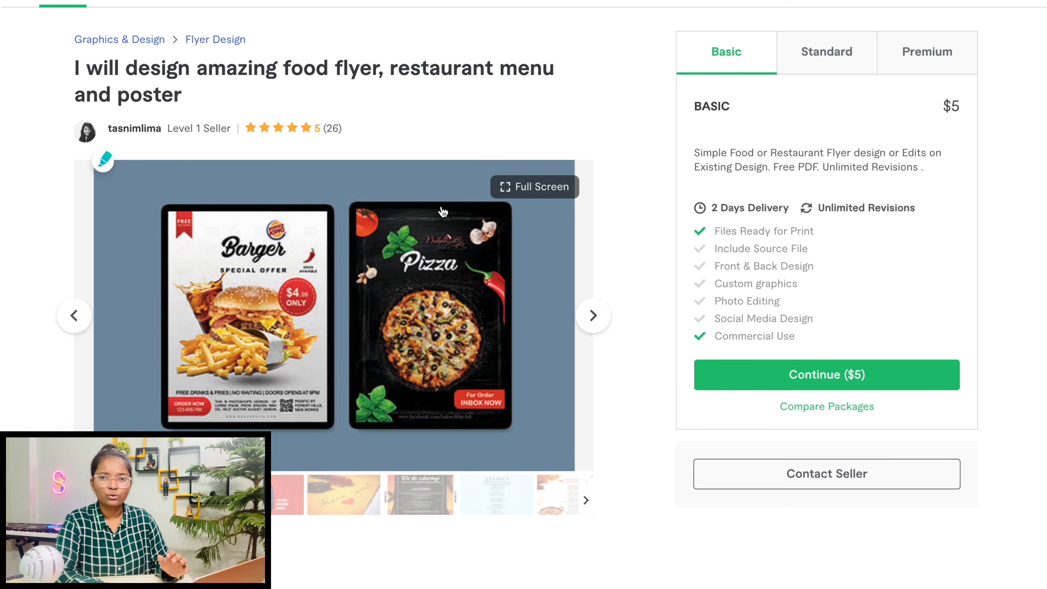
scroll(443, 213, "down", 1)
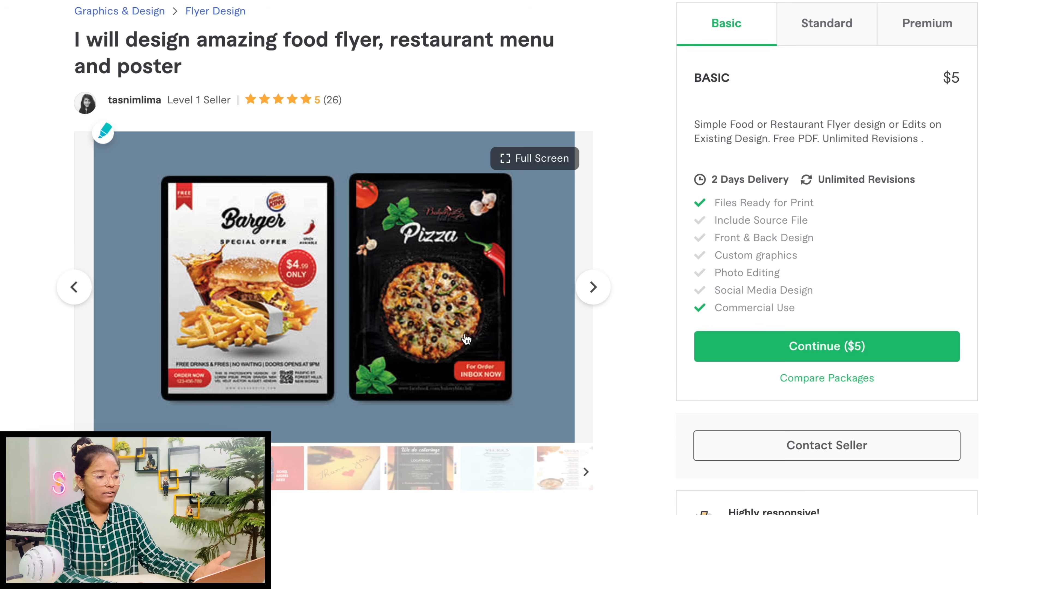
scroll(466, 338, "down", 1)
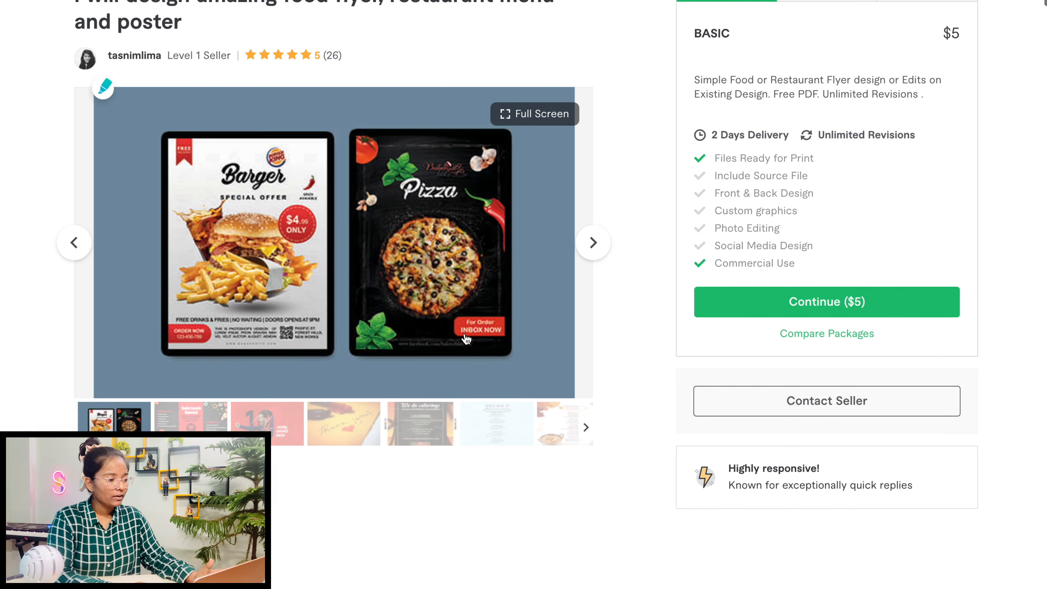
scroll(536, 325, "up", 1)
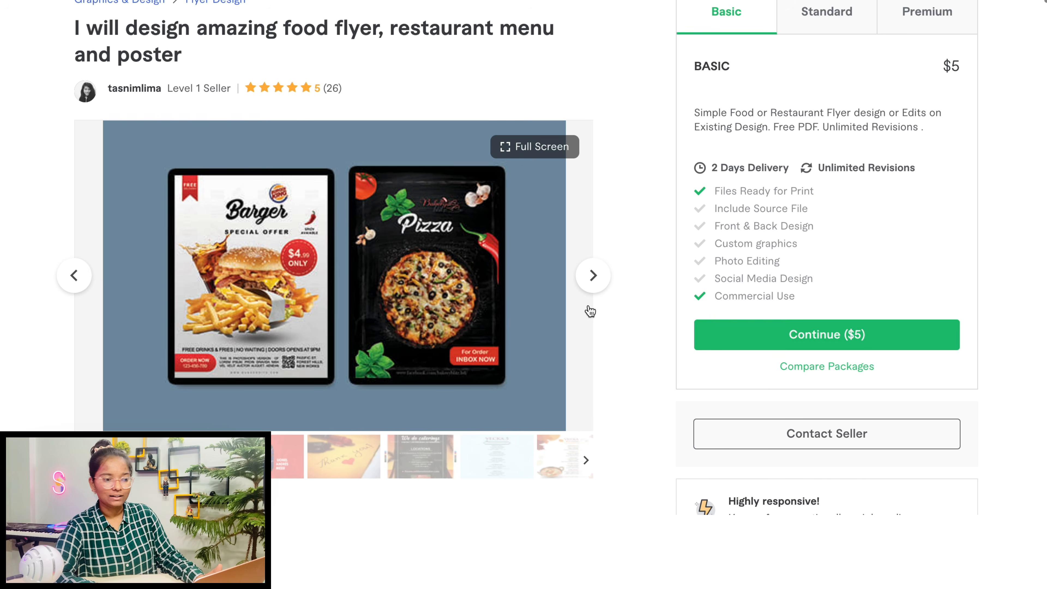
scroll(503, 264, "down", 1)
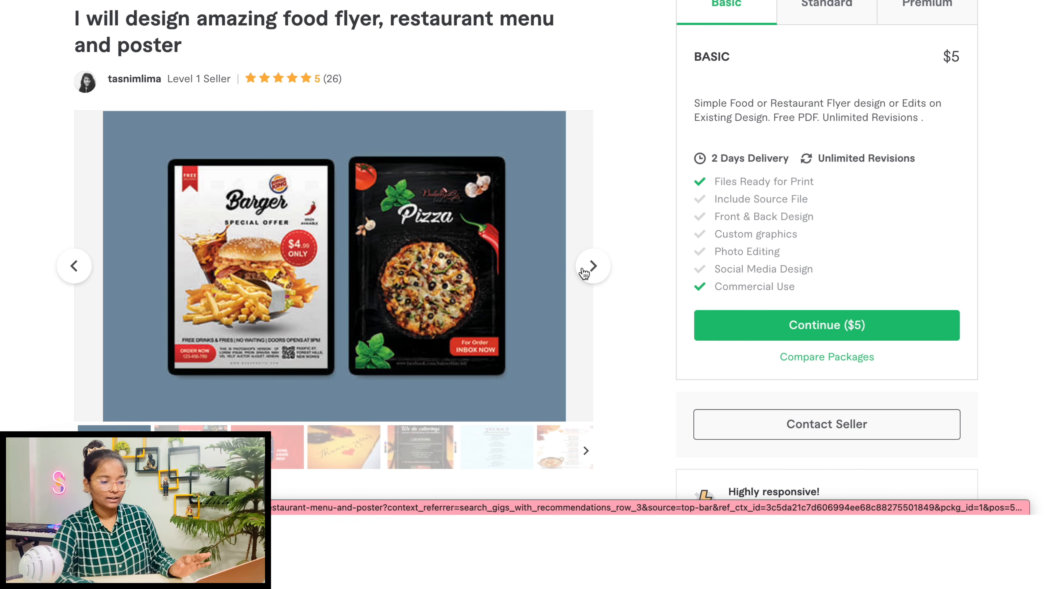
Show the catering flyer sample and the $20 Premium package with 3-day delivery
left_click(583, 272)
scroll(750, 219, "up", 1)
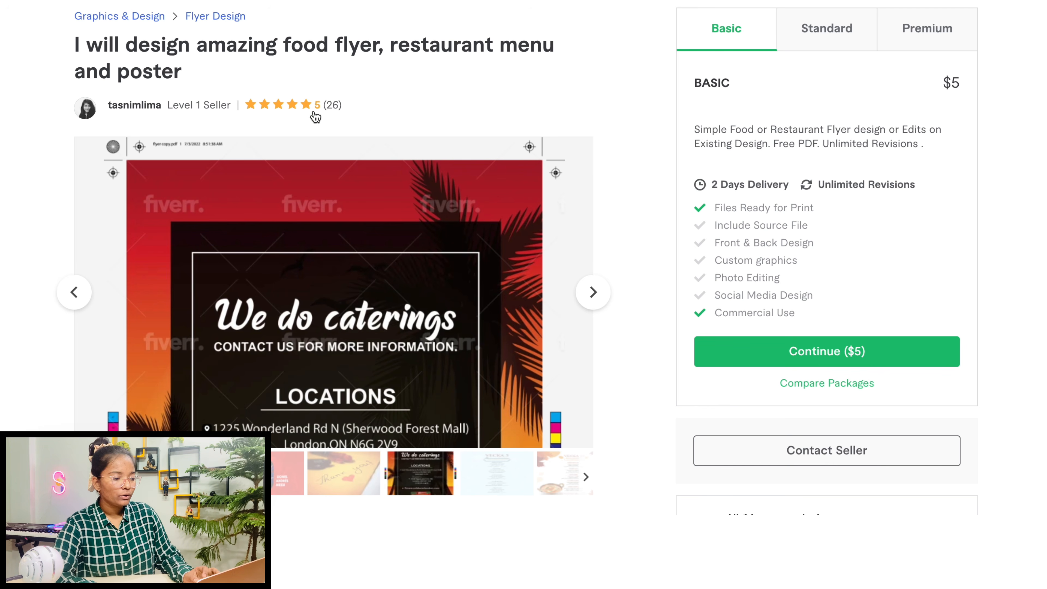
left_click(897, 46)
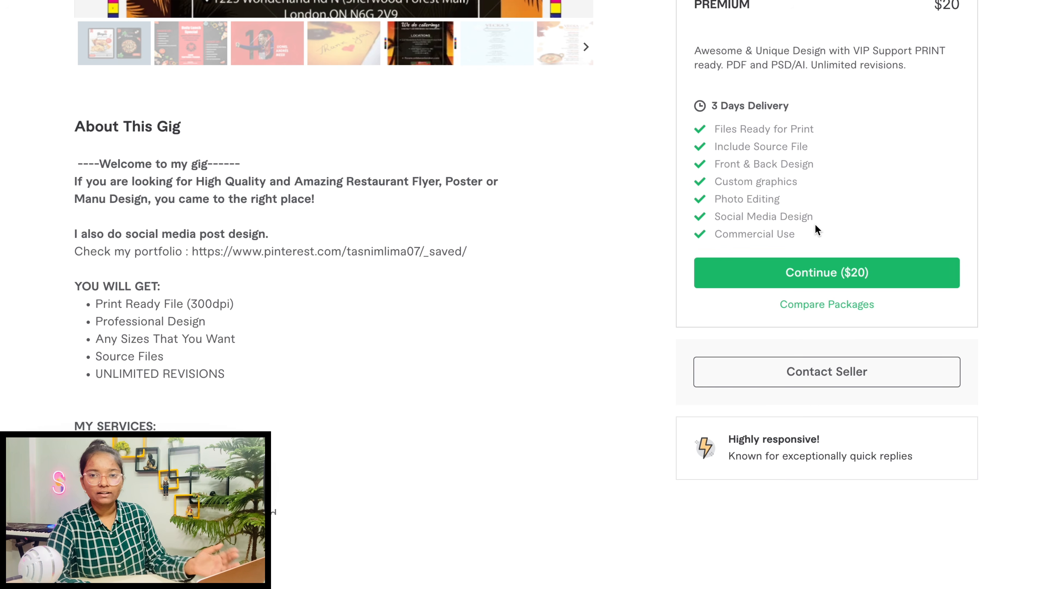
Read through About This Gig and About The Seller, including the MY SERVICES list, then return to the top
scroll(793, 415, "down", 2)
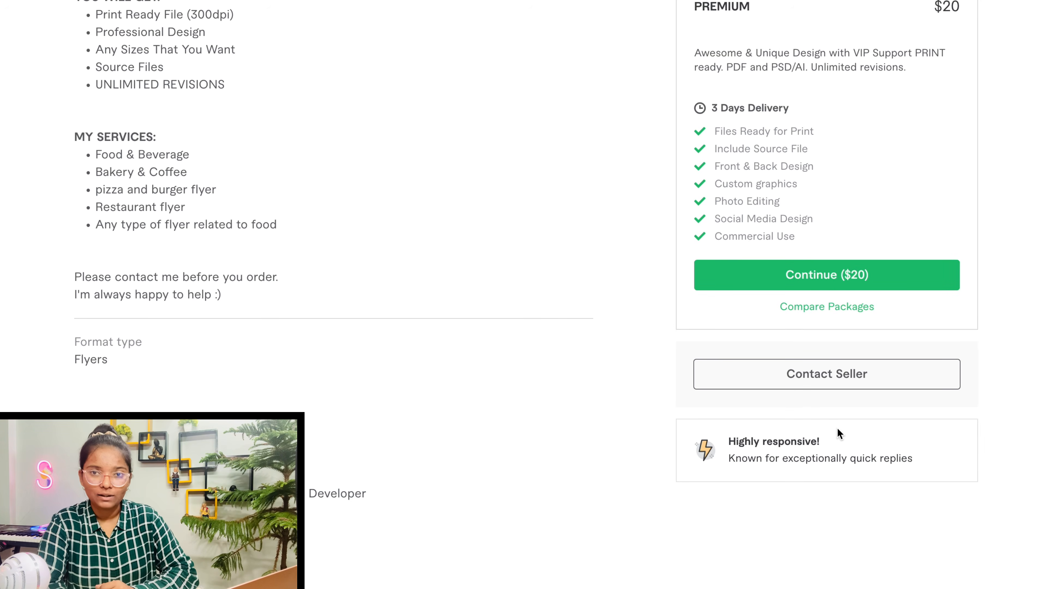
scroll(839, 433, "down", 1)
scroll(640, 262, "down", 1)
scroll(641, 262, "up", 2)
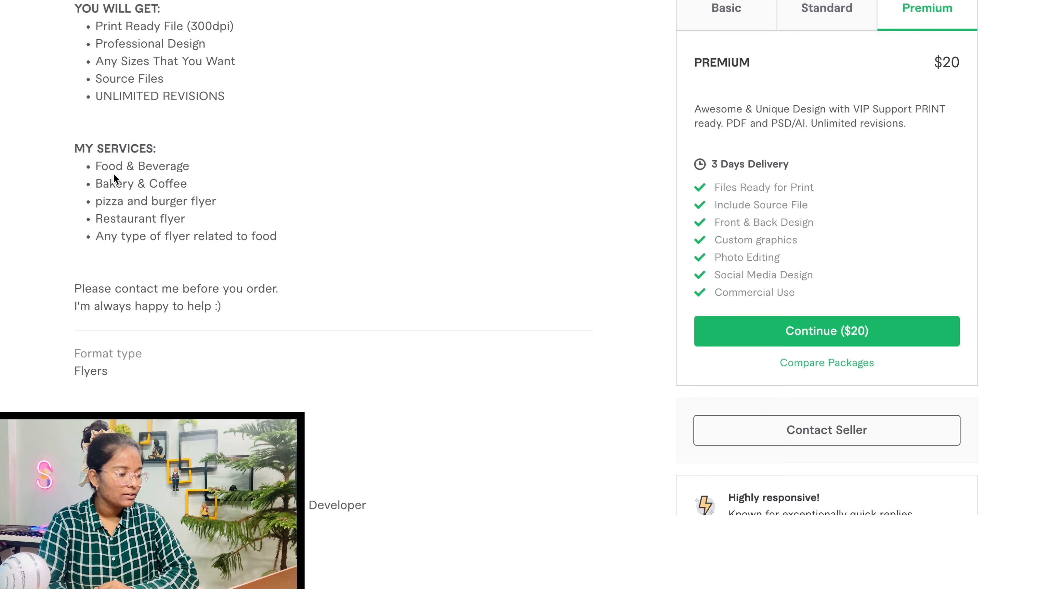
mouse_move(95, 164)
left_mouse_down()
mouse_move(210, 201)
mouse_move(226, 252)
left_mouse_up()
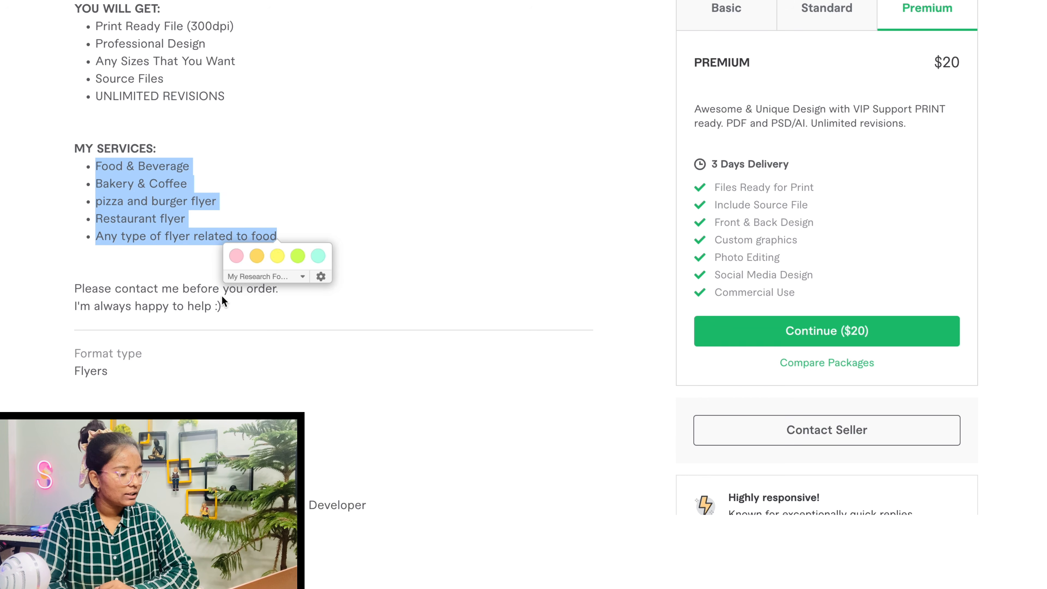
left_click(504, 189)
scroll(504, 189, "up", 5)
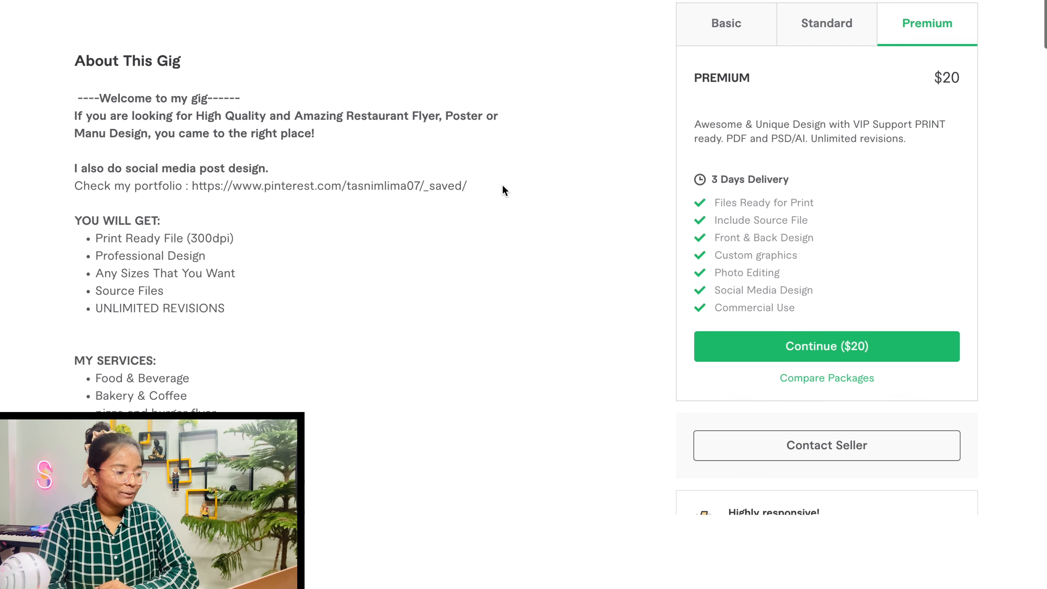
scroll(504, 189, "down", 1)
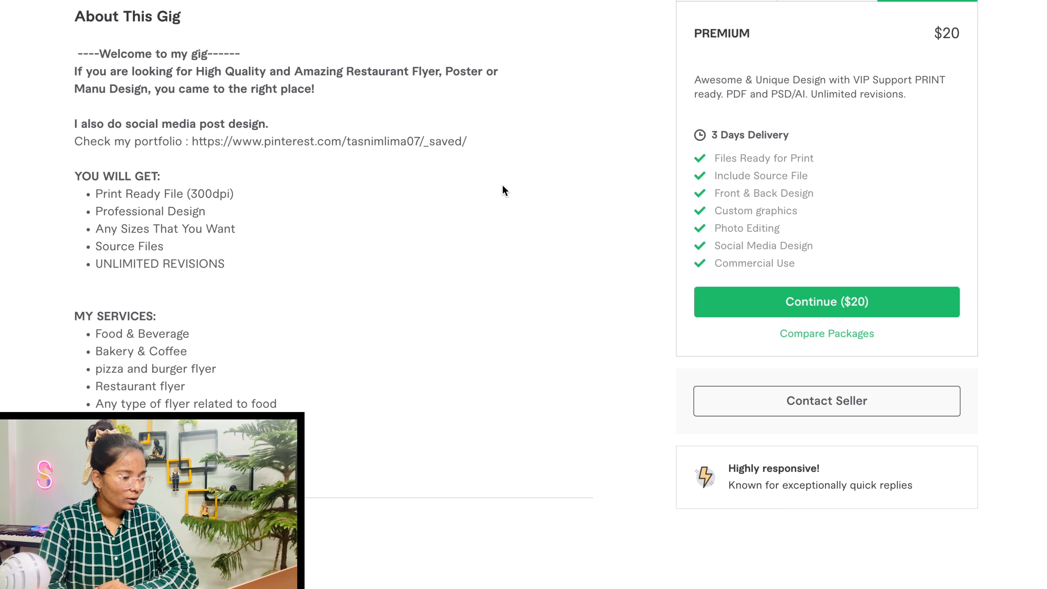
scroll(504, 190, "down", 10)
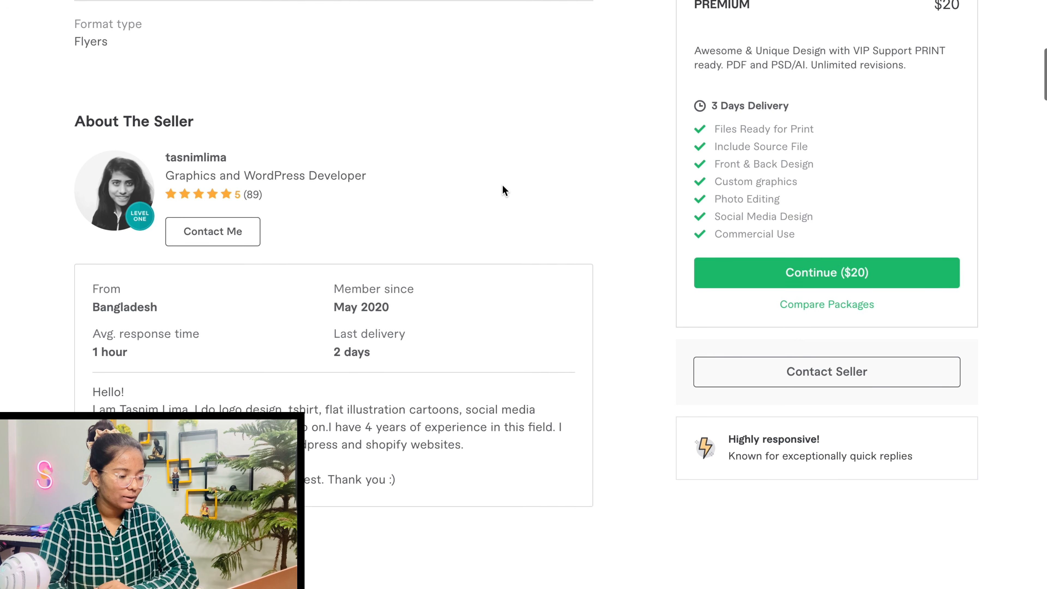
scroll(504, 189, "down", 2)
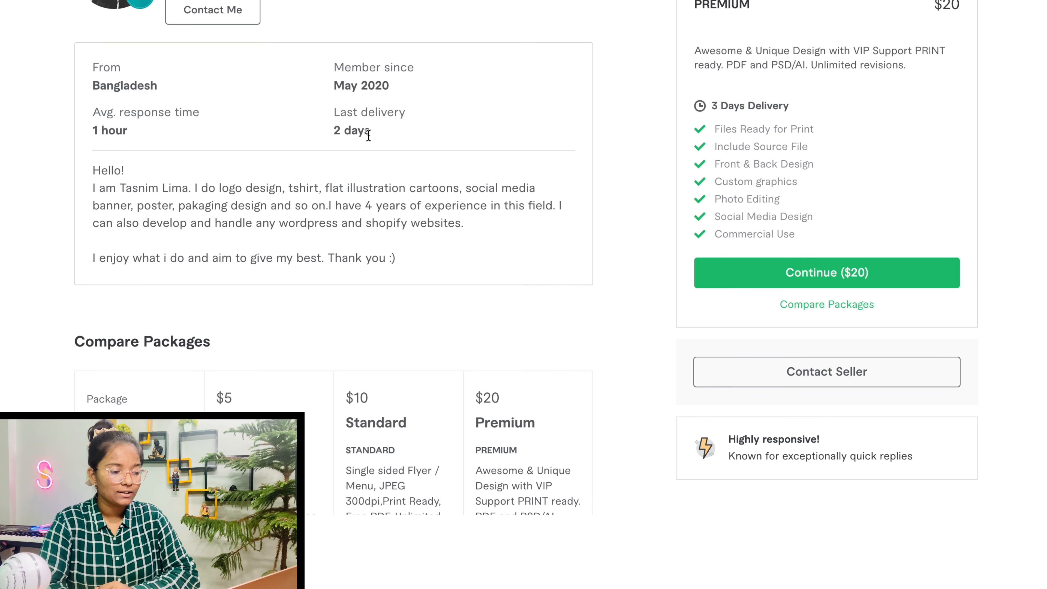
scroll(368, 134, "up", 15)
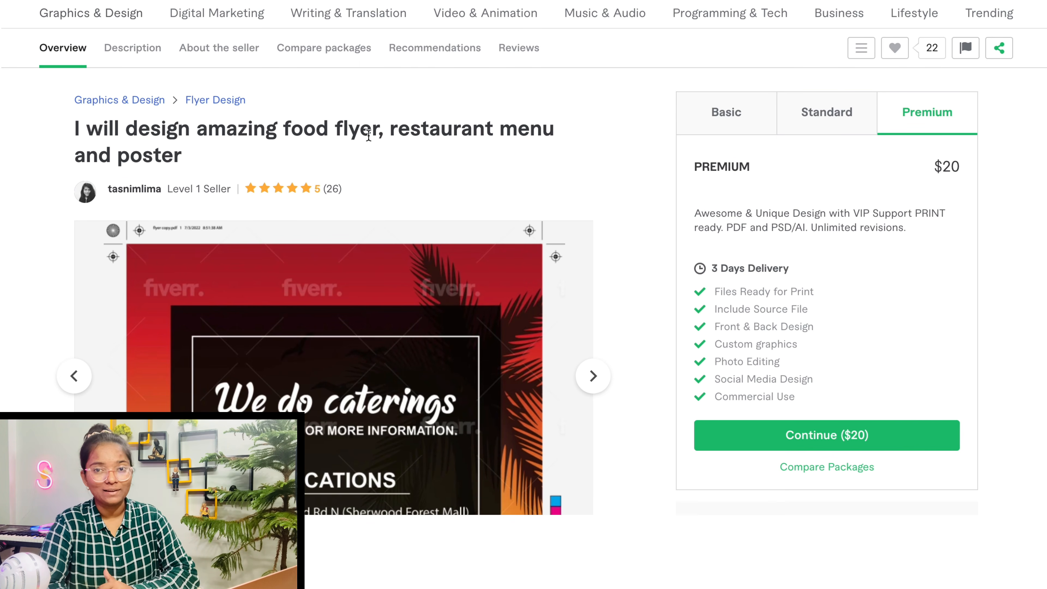
Scroll further down the Fiverr gig page before returning to Canva
scroll(375, 144, "down", 2)
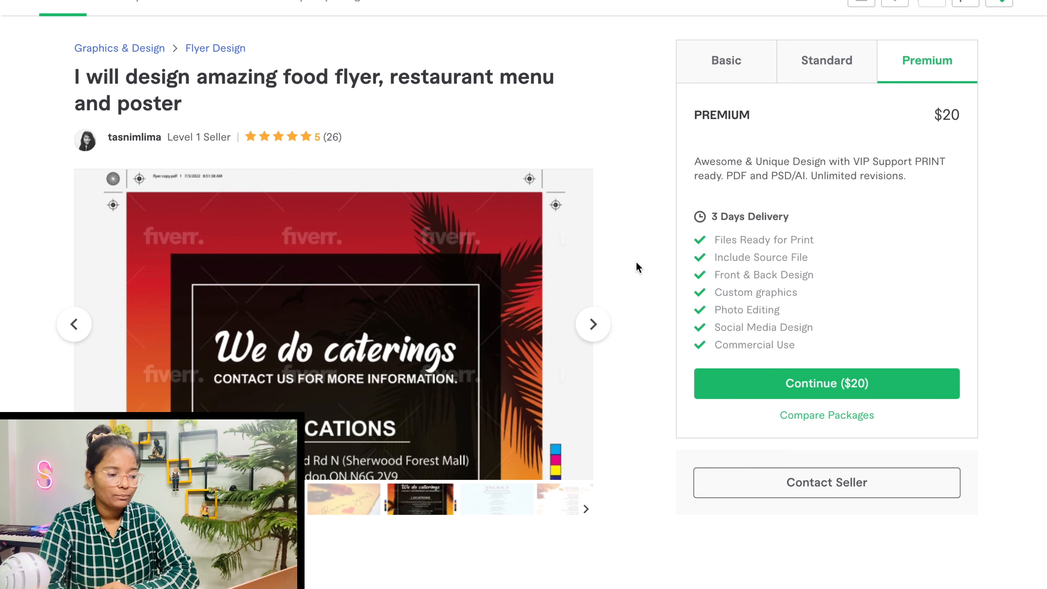
scroll(638, 267, "down", 1)
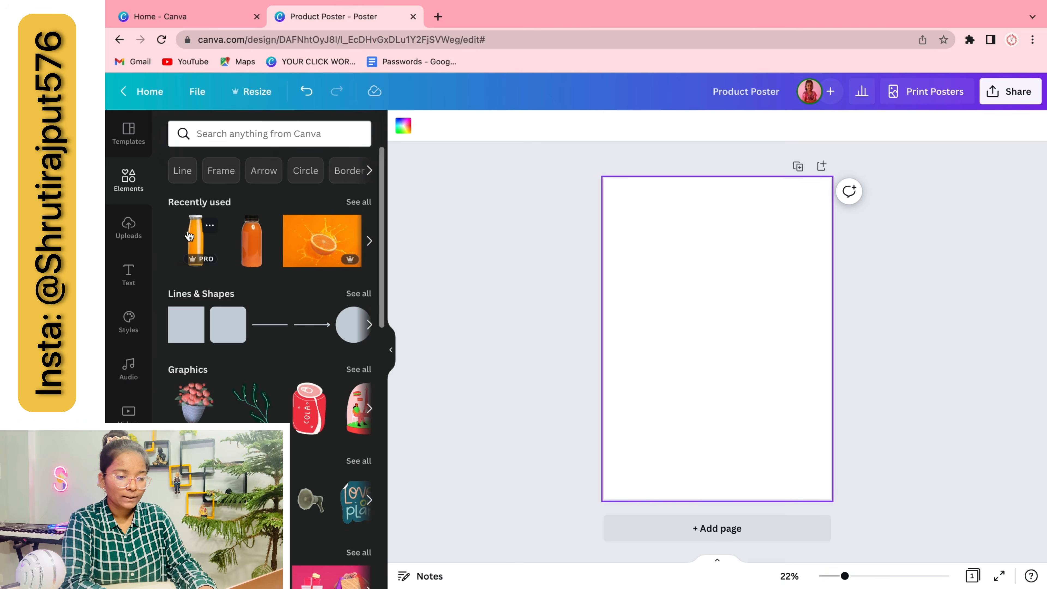
Add the orange juice bottle photo, centre it and enlarge it to fill the page
left_click(189, 236)
left_click_drag(622, 216, 654, 254)
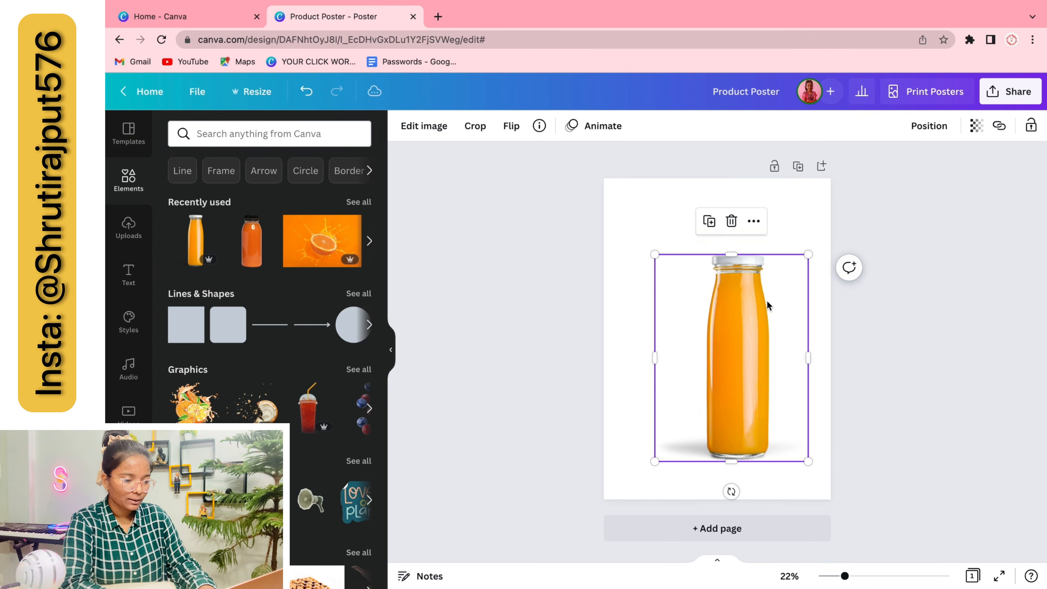
left_click_drag(767, 305, 755, 303)
left_click_drag(794, 253, 808, 235)
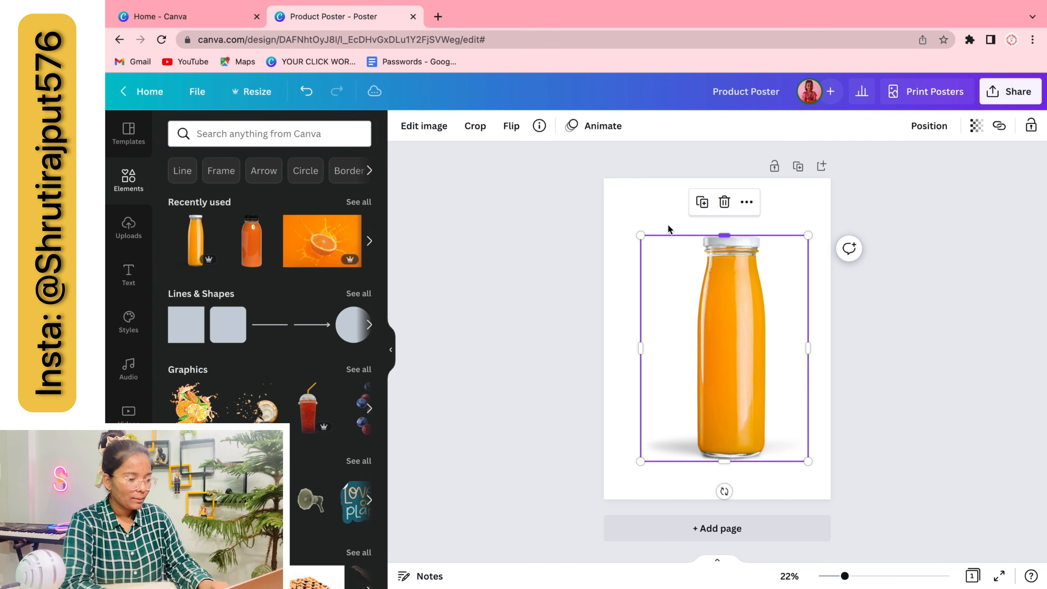
left_click_drag(640, 235, 626, 216)
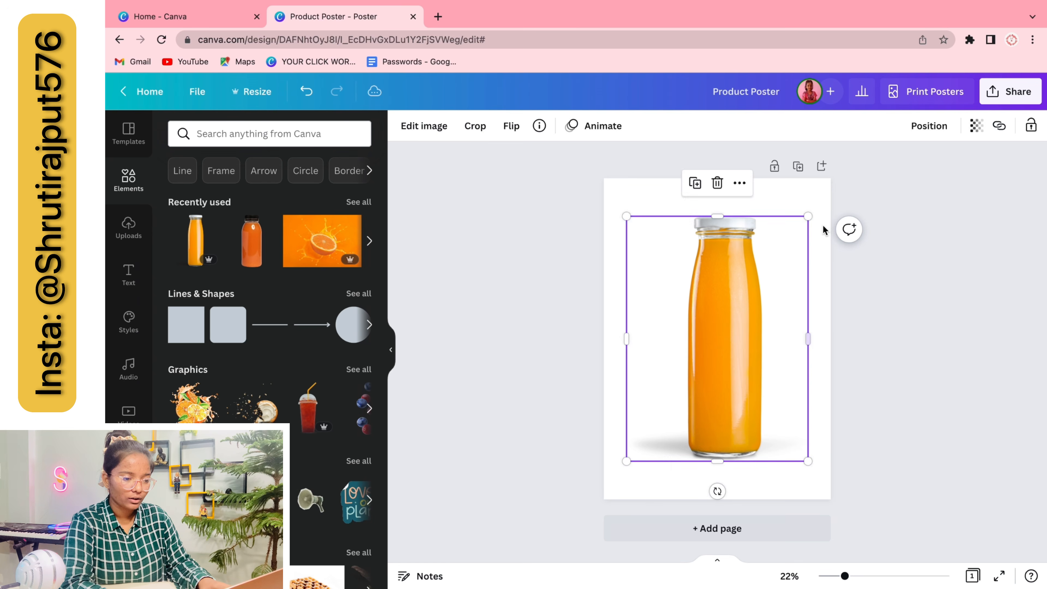
left_click(895, 347)
Search photos for 'orange juice' and add the orange swirl splash, tilted about 30 degrees
double_click(248, 134)
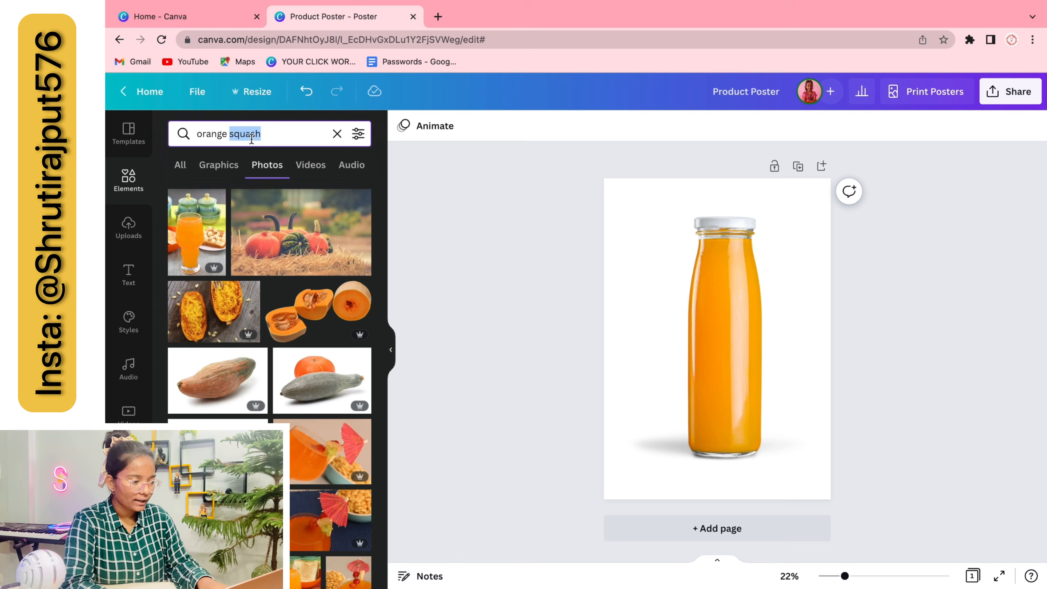
type("jui")
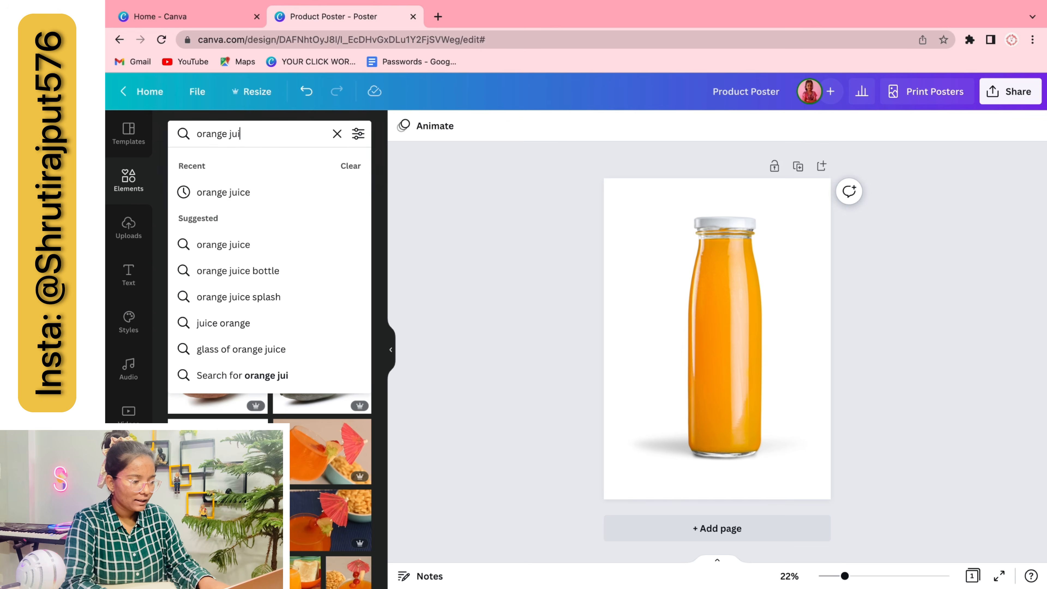
left_click(233, 192)
scroll(281, 397, "down", 5)
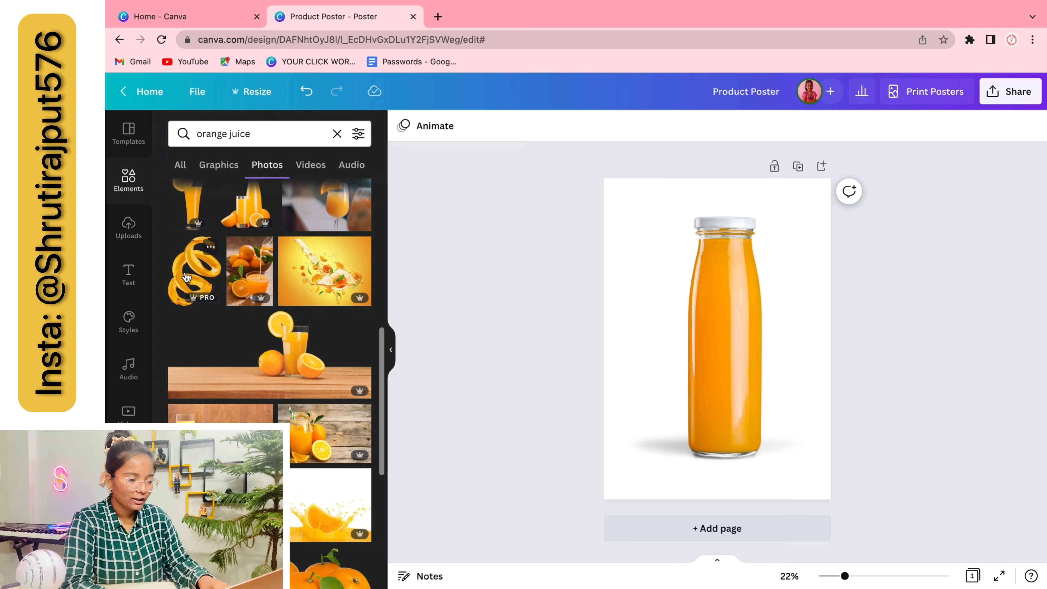
left_click(194, 270)
left_click_drag(774, 358, 781, 327)
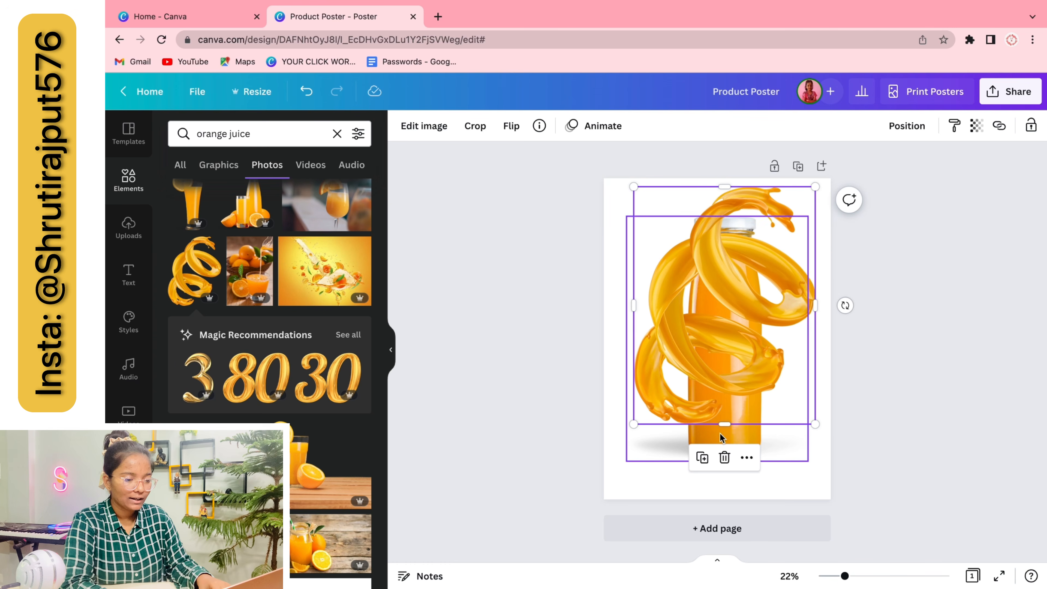
left_click_drag(847, 305, 767, 279)
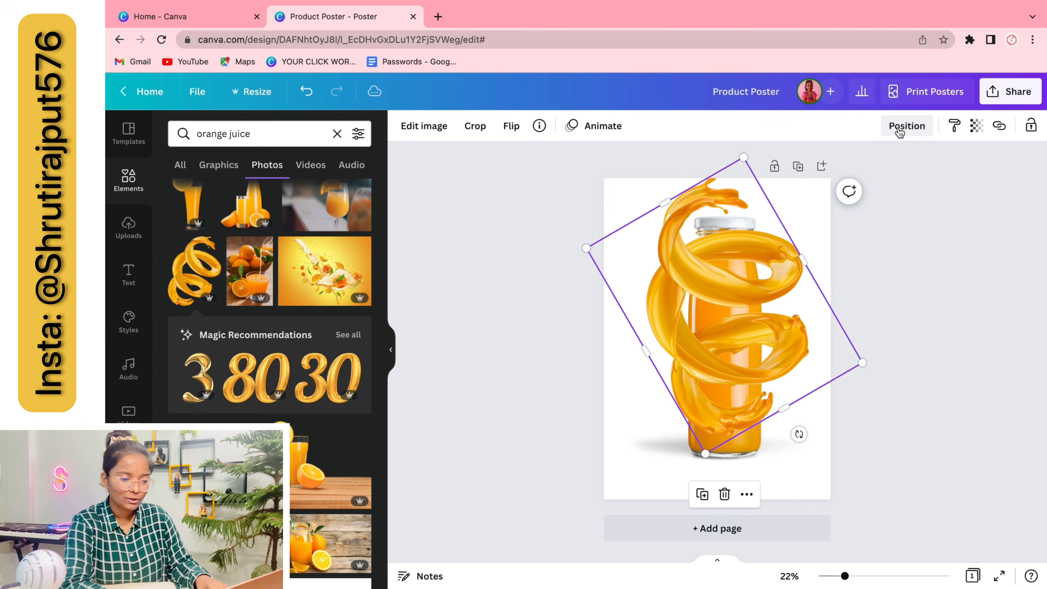
Send the splash behind the bottle and shrink both together
left_click(900, 129)
left_click(892, 167)
left_click(859, 323)
left_click_drag(983, 312, 732, 404)
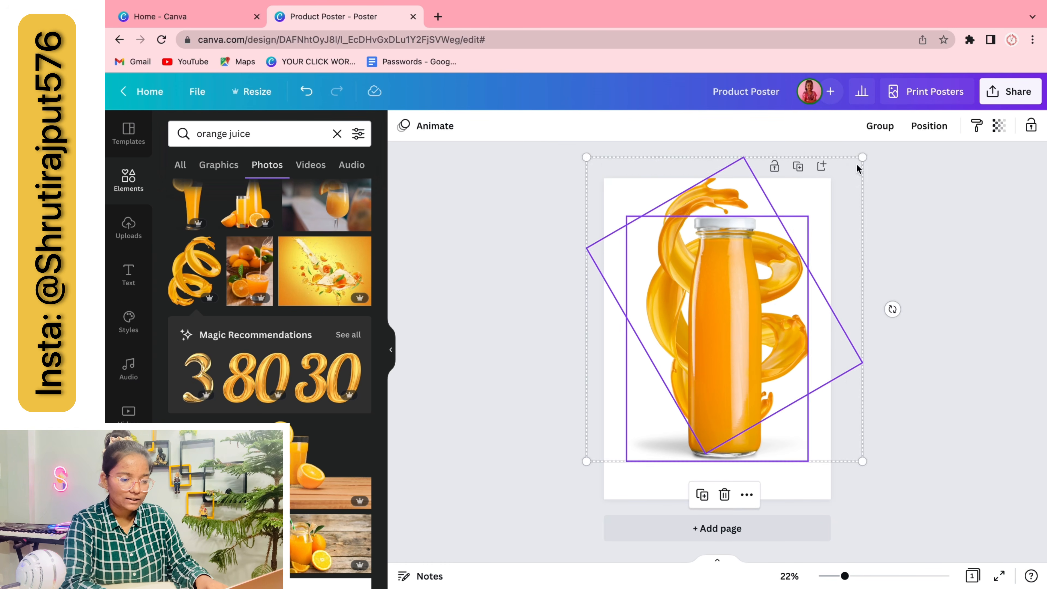
left_click_drag(860, 159, 853, 186)
left_click(874, 327)
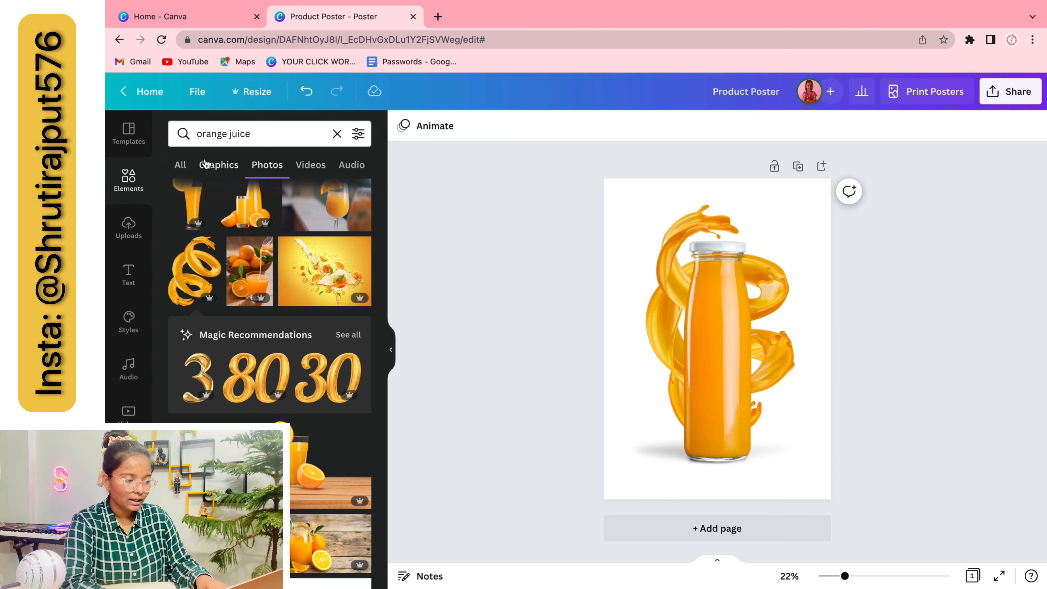
Change the photo search from 'orange juice' to 'orange slice'
scroll(264, 413, "down", 5)
left_click(267, 165)
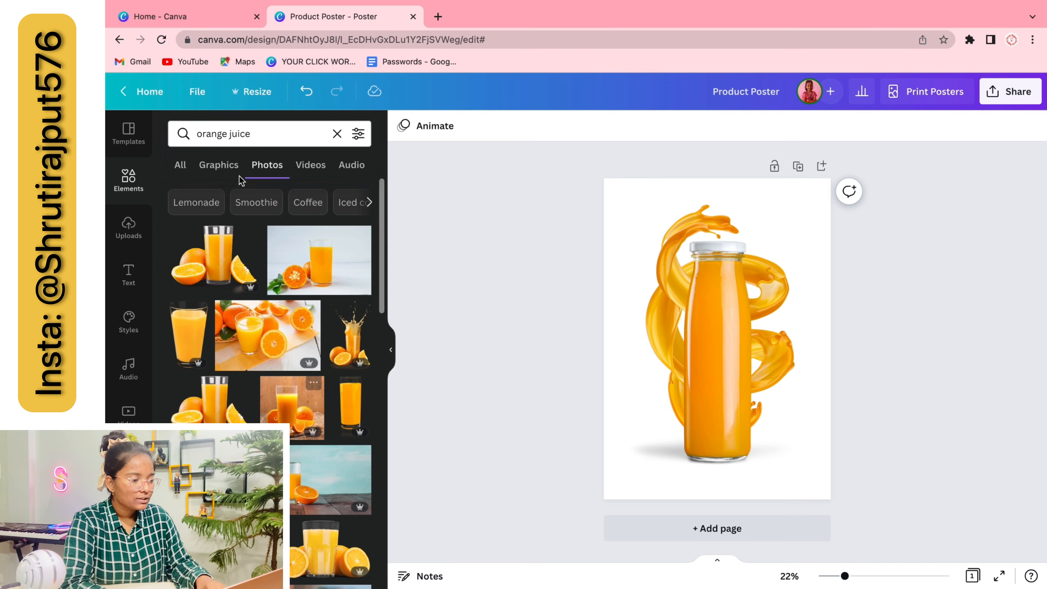
left_click(243, 133)
double_click(242, 132)
key("BackSpace")
type("slice")
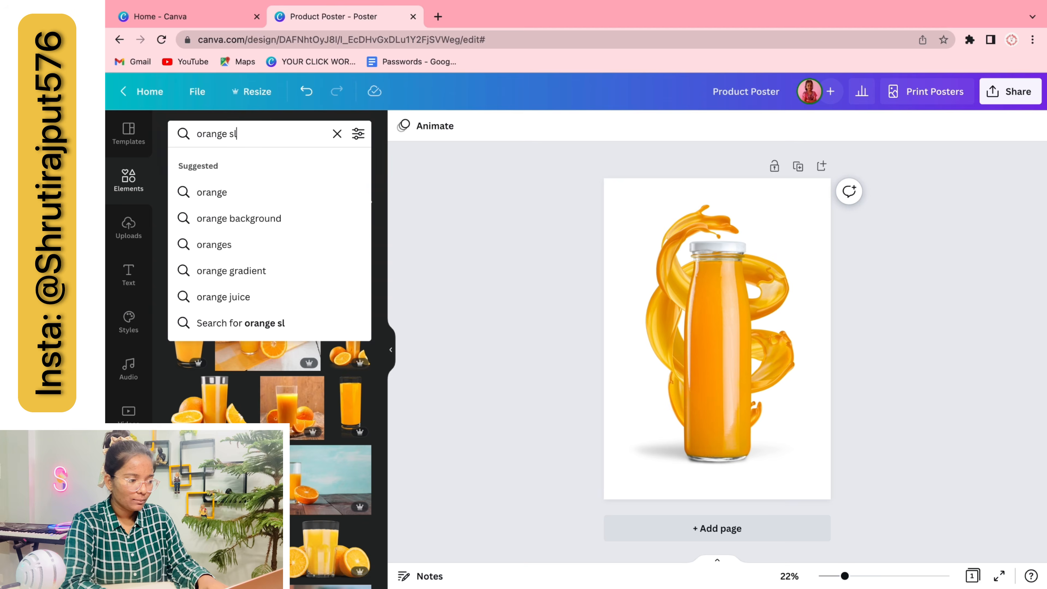
key("Return")
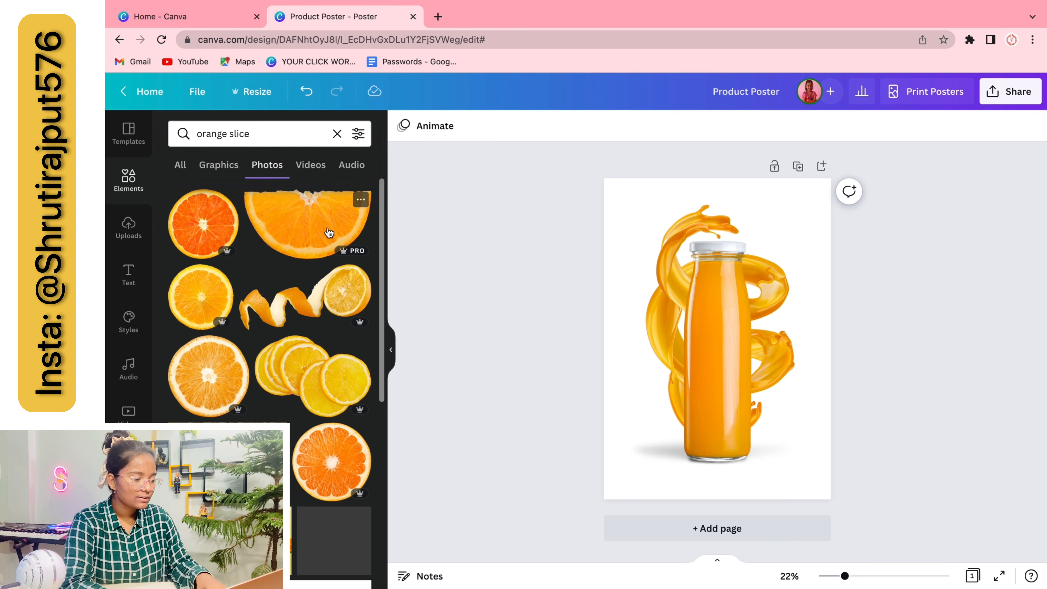
Add a blood-orange slice photo, resized and placed at the page's bottom-left corner
scroll(290, 490, "down", 1)
left_click(332, 427)
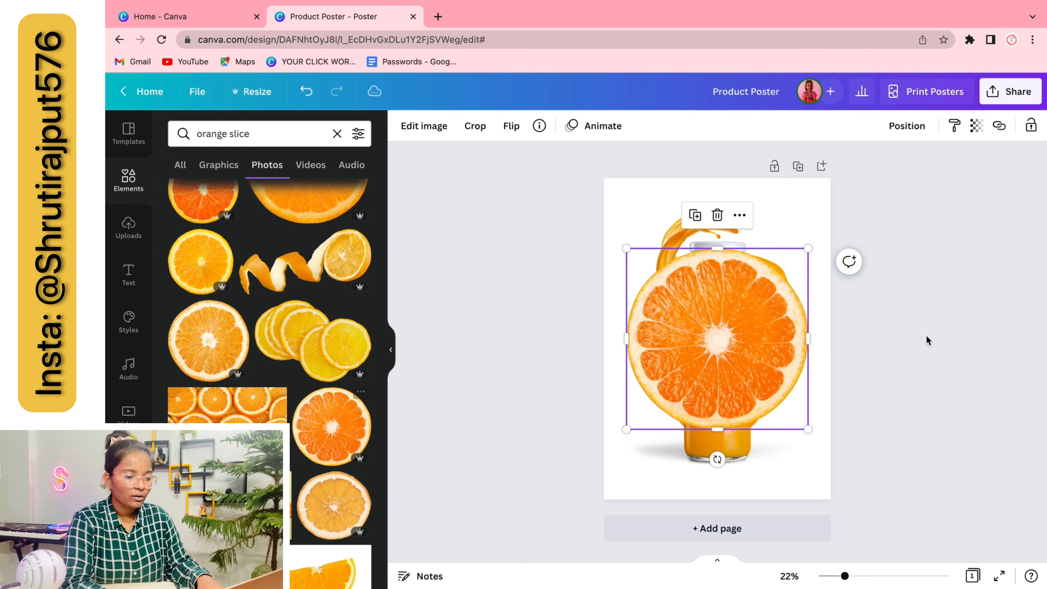
left_click_drag(809, 249, 781, 313)
left_click_drag(718, 358, 635, 467)
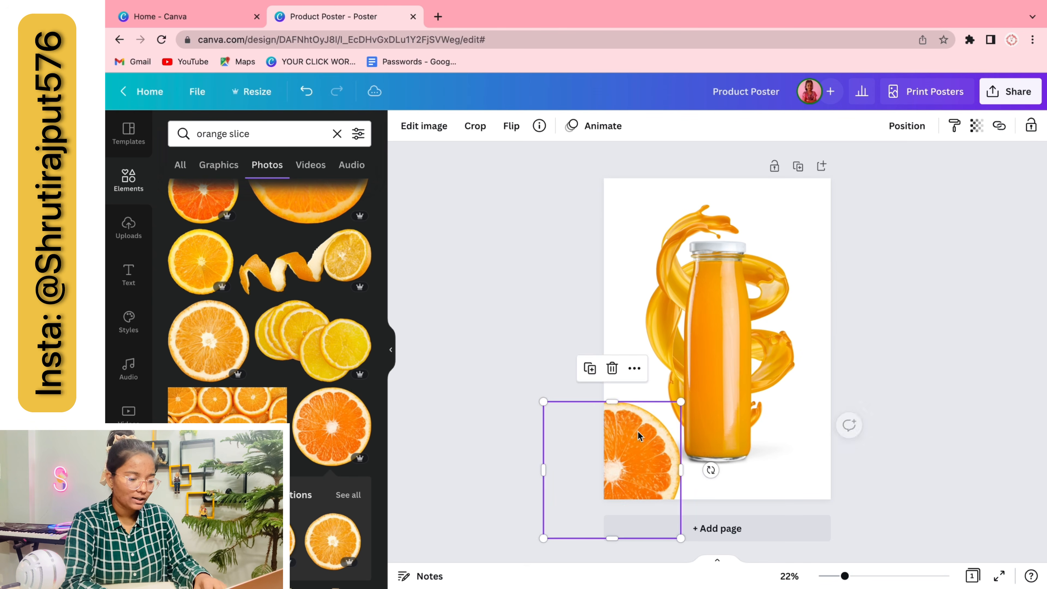
left_click_drag(543, 402, 570, 431)
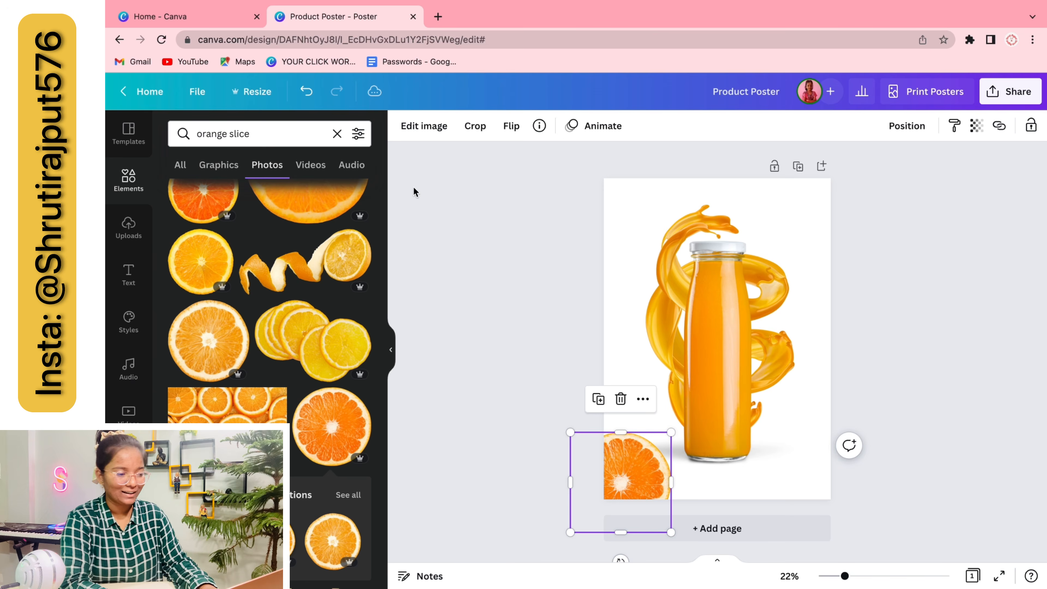
Brush the Blur effect over the whole bottom-left orange slice
left_click(423, 126)
scroll(262, 367, "down", 15)
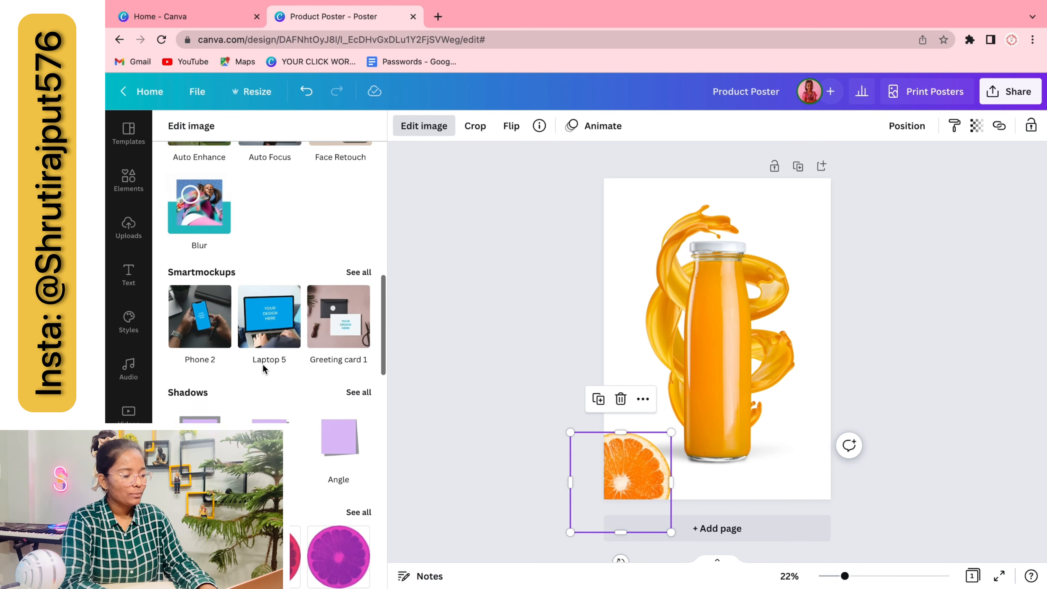
scroll(264, 370, "down", 8)
scroll(264, 367, "up", 20)
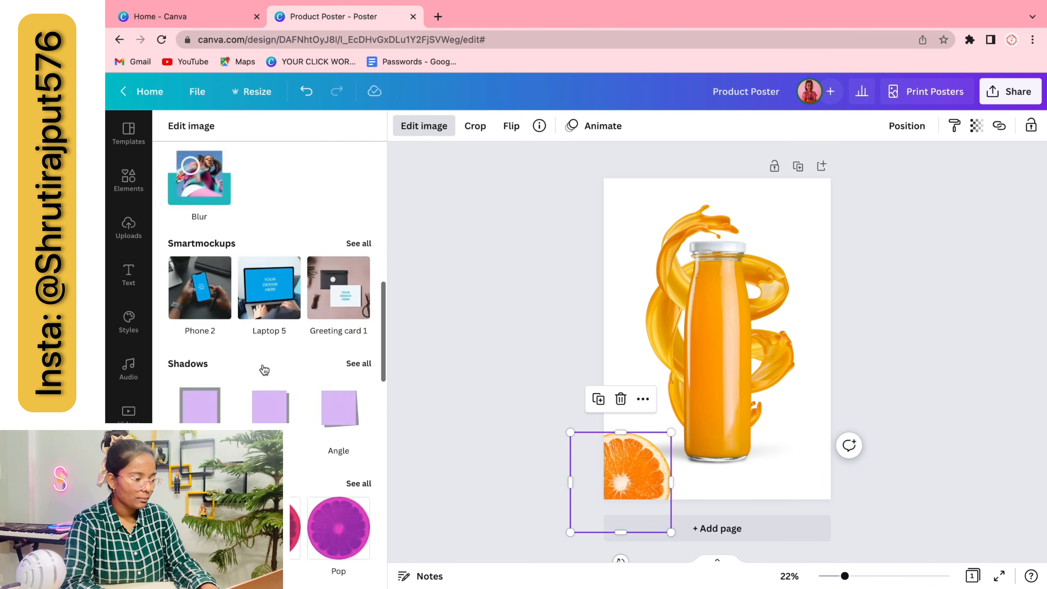
scroll(247, 247, "up", 2)
left_click(248, 164)
type("bl")
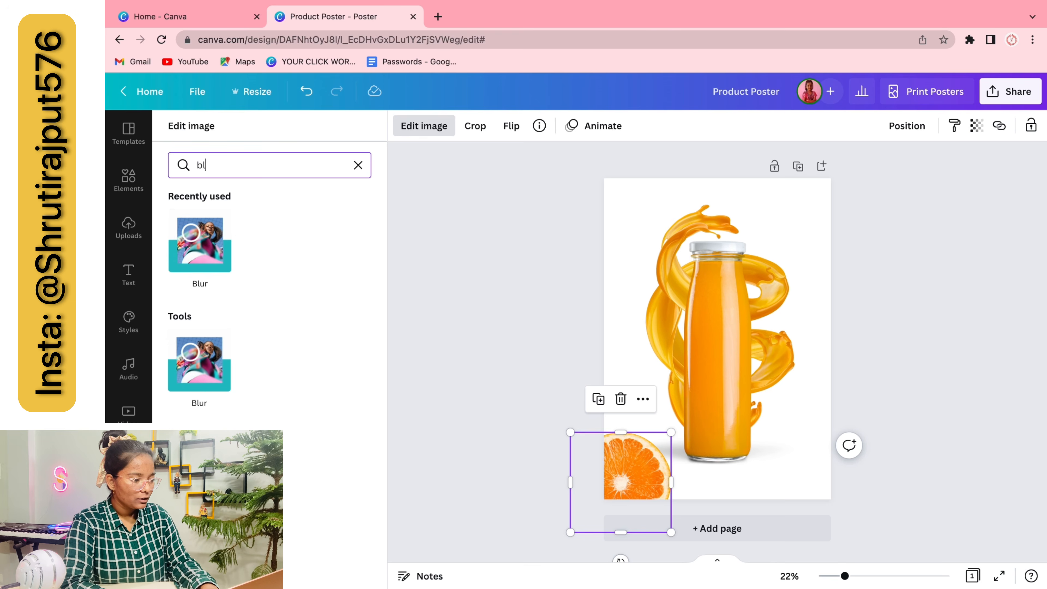
type("u")
left_click(225, 258)
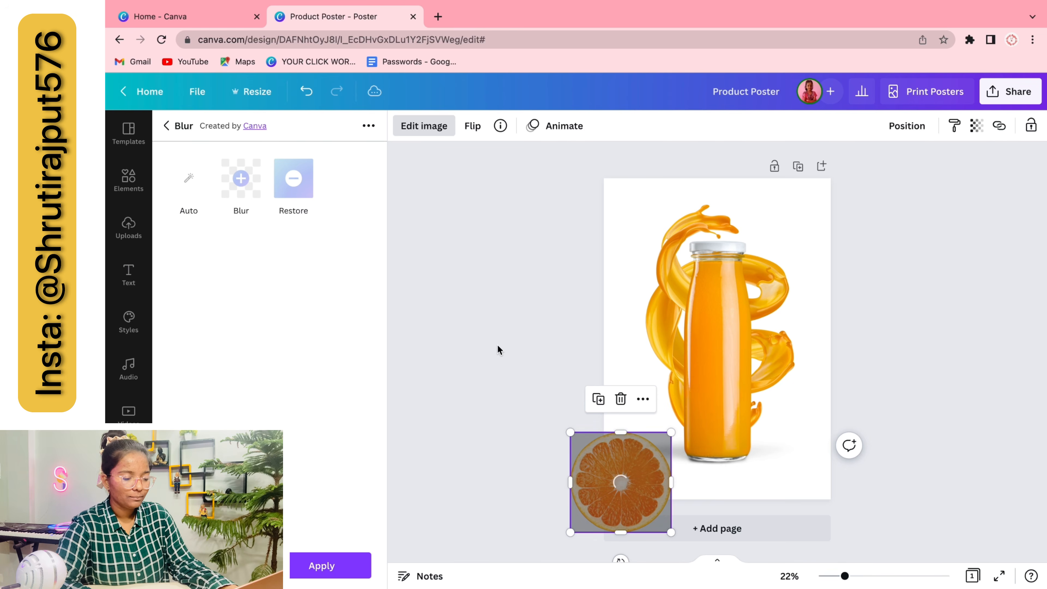
left_click(241, 178)
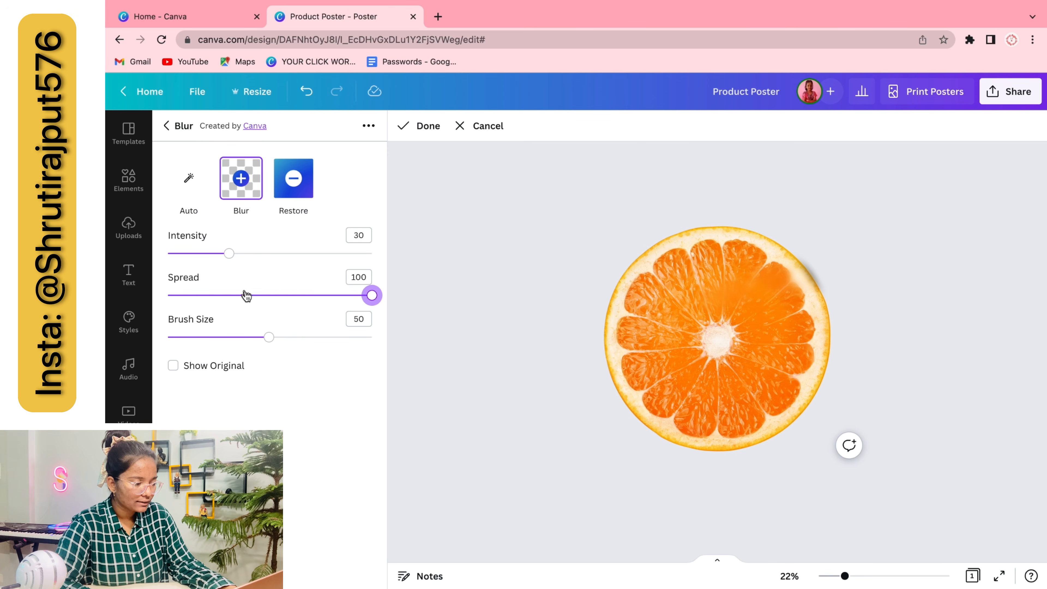
mouse_move(720, 263)
left_mouse_down()
mouse_move(750, 209)
mouse_move(739, 379)
mouse_move(796, 298)
mouse_move(761, 441)
left_mouse_up()
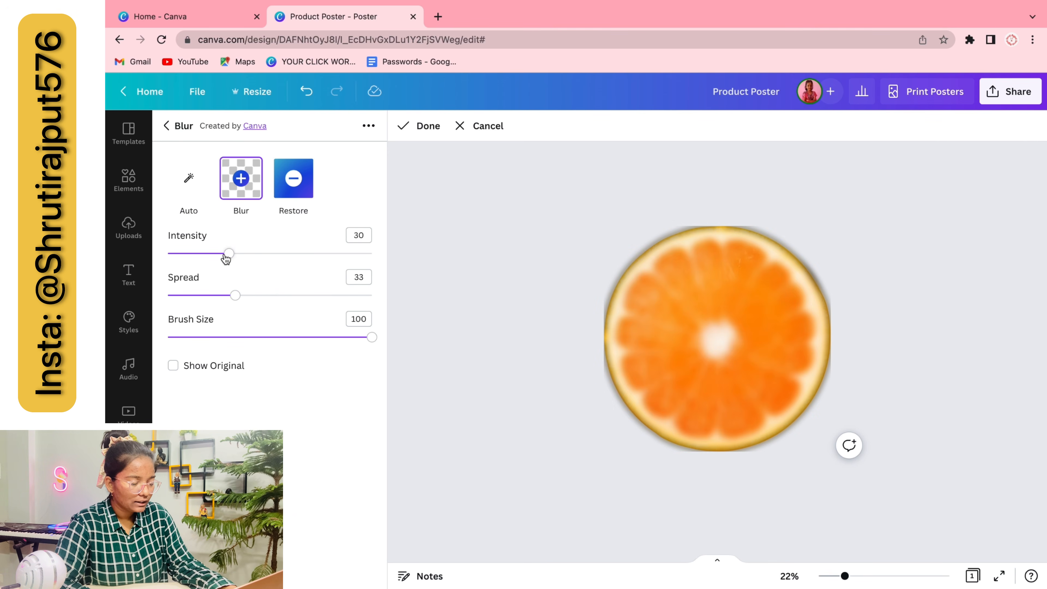
mouse_move(763, 251)
left_mouse_down()
mouse_move(806, 172)
mouse_move(770, 299)
mouse_move(840, 255)
mouse_move(785, 446)
mouse_move(825, 431)
left_mouse_up()
left_click(429, 126)
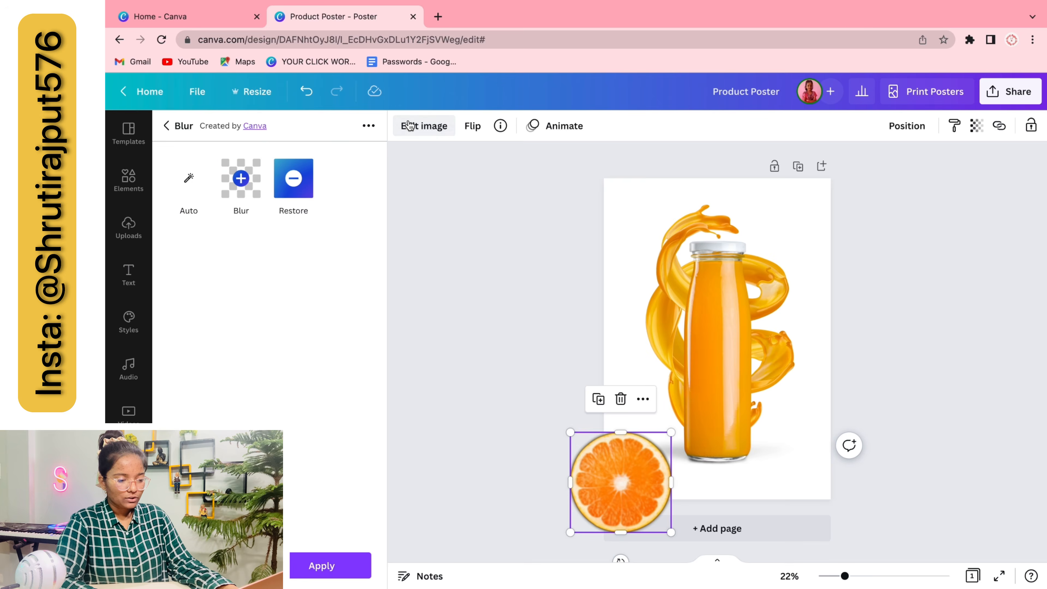
Add a second, smaller orange slice, slightly tilted, near the page's top-right edge
left_click(458, 321)
scroll(308, 440, "up", 1)
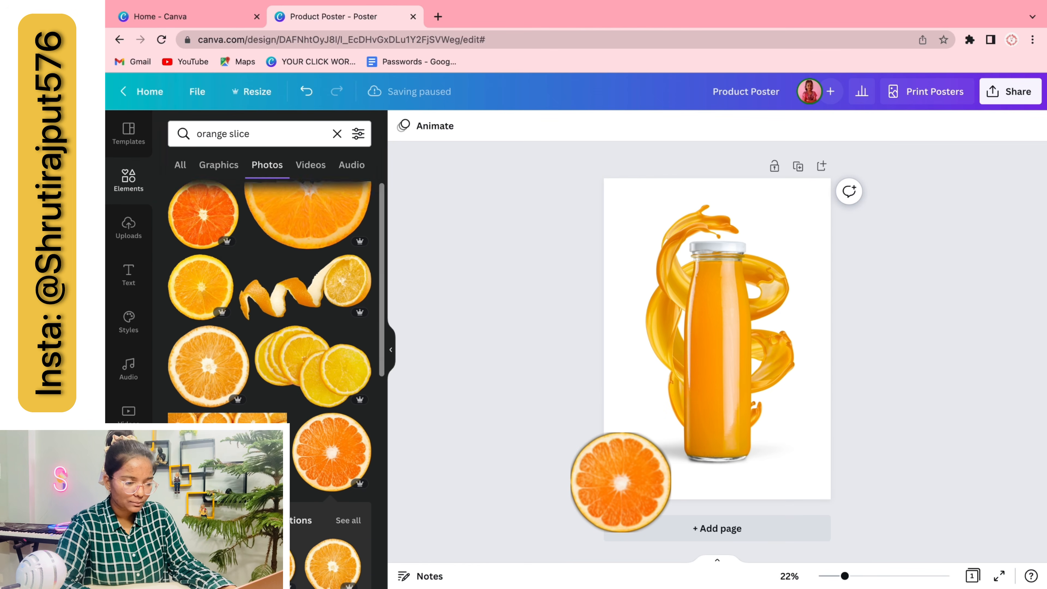
left_click(201, 297)
left_click_drag(809, 250, 685, 374)
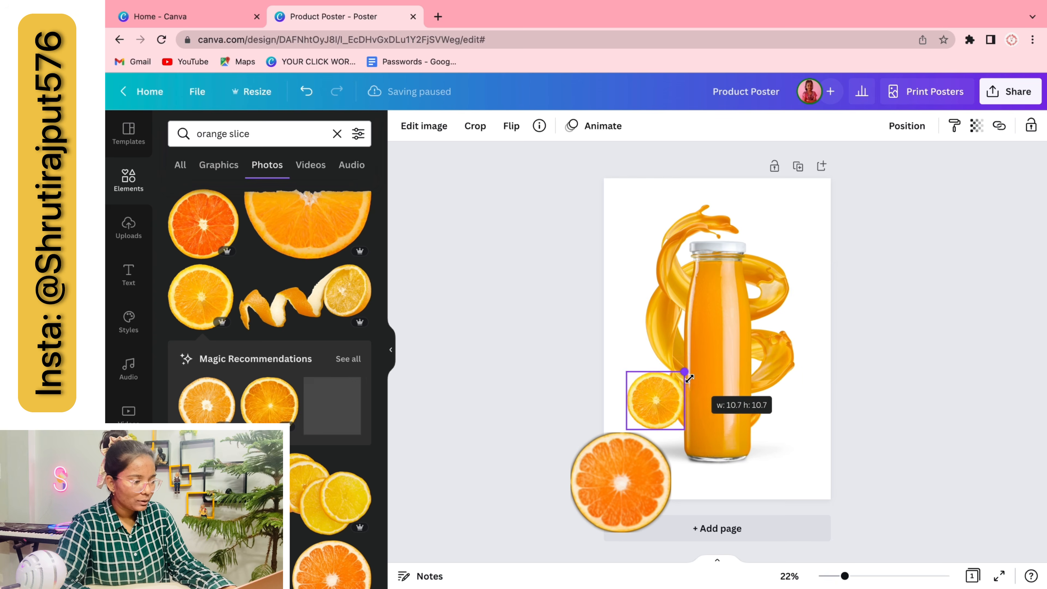
left_click_drag(655, 459, 635, 456)
left_click_drag(633, 408, 808, 252)
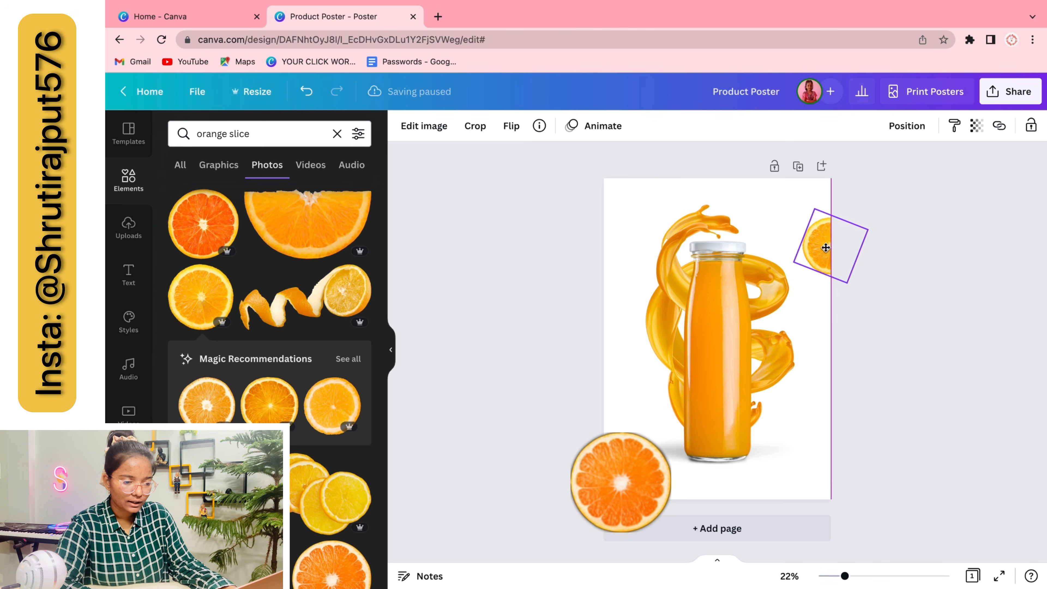
left_click(858, 349)
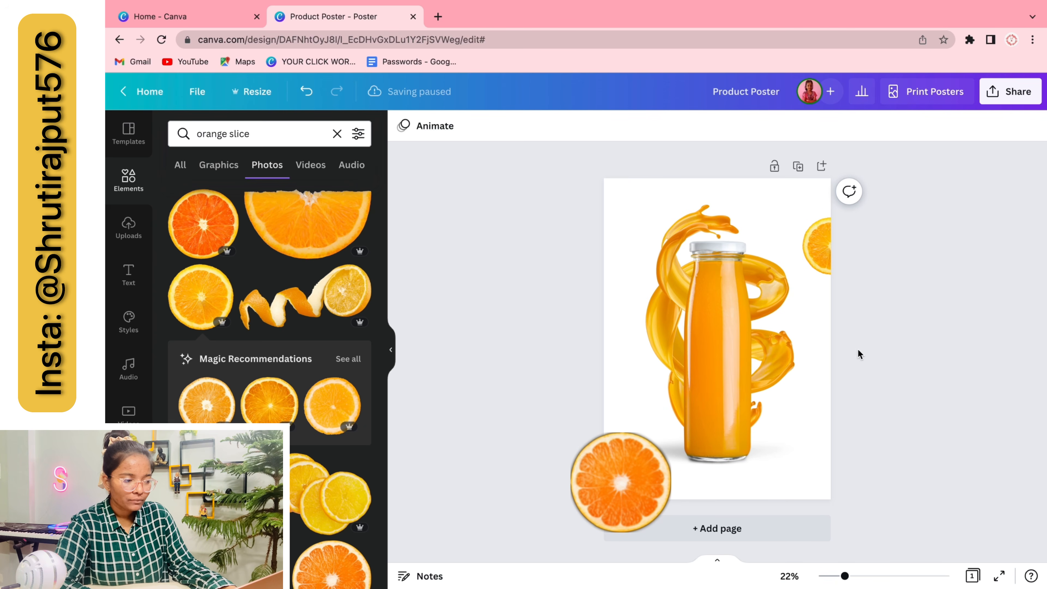
Place a copy of the small slice near the top-left corner
left_click(819, 246)
left_click_drag(819, 246, 634, 208, "alt")
left_click(568, 245)
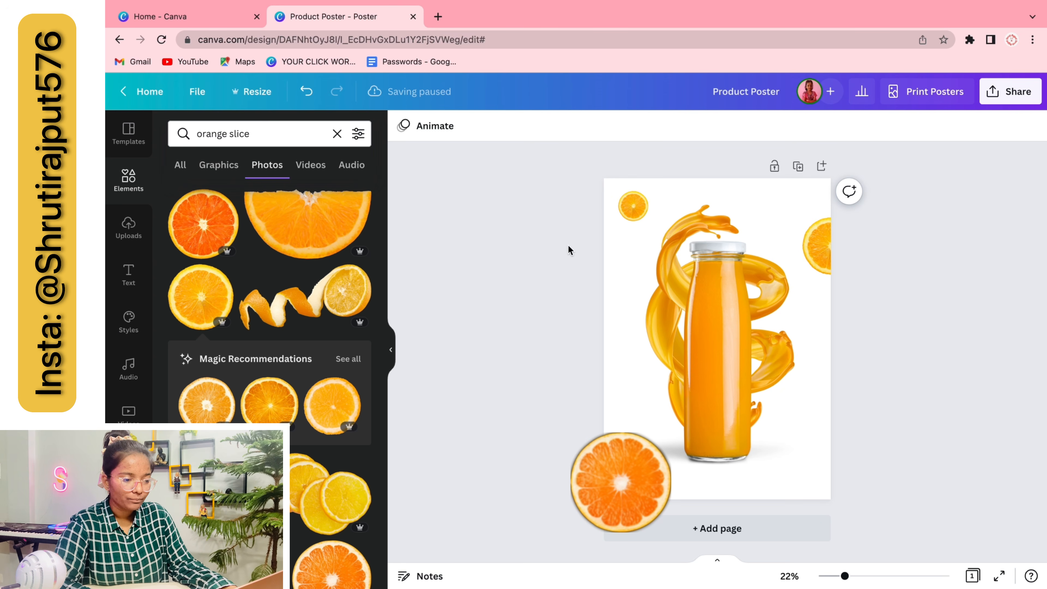
left_click(611, 273)
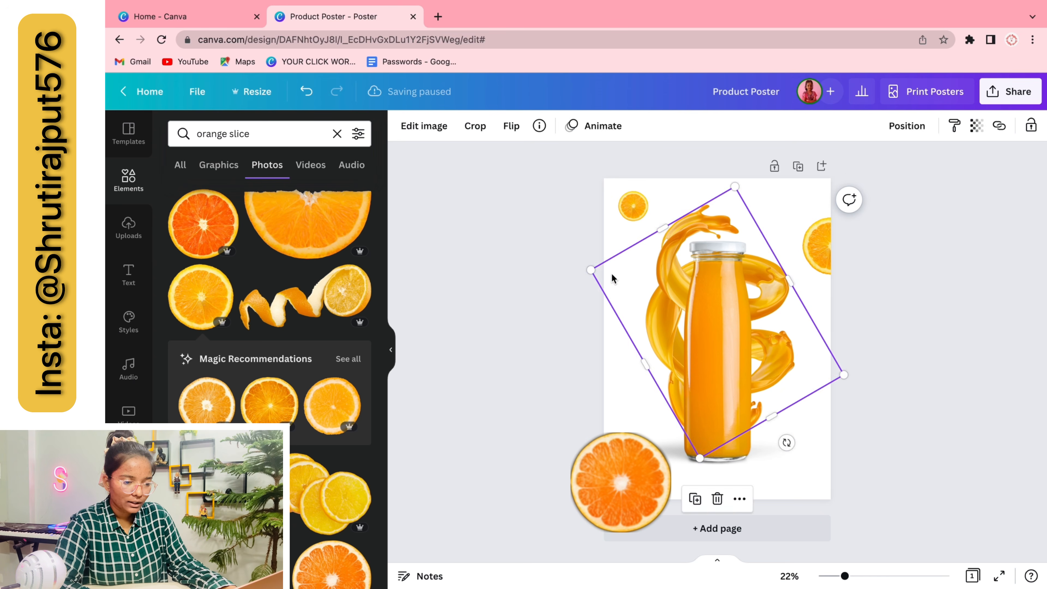
Clear the leftover effect search from the bottle image's effects panel
left_click(809, 198)
left_click(714, 219)
left_click(716, 301)
left_click(423, 125)
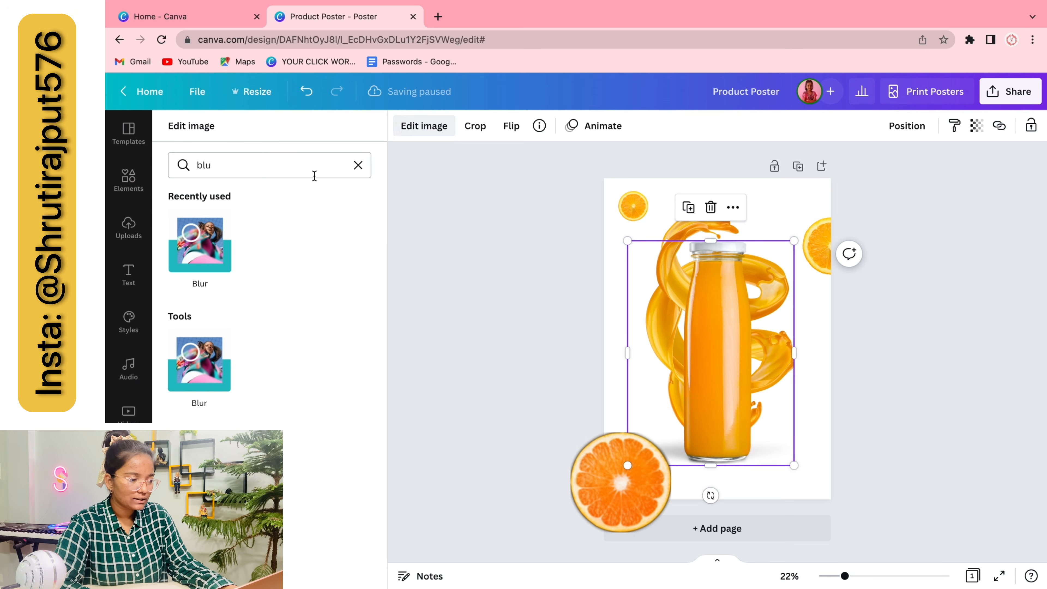
left_click(358, 165)
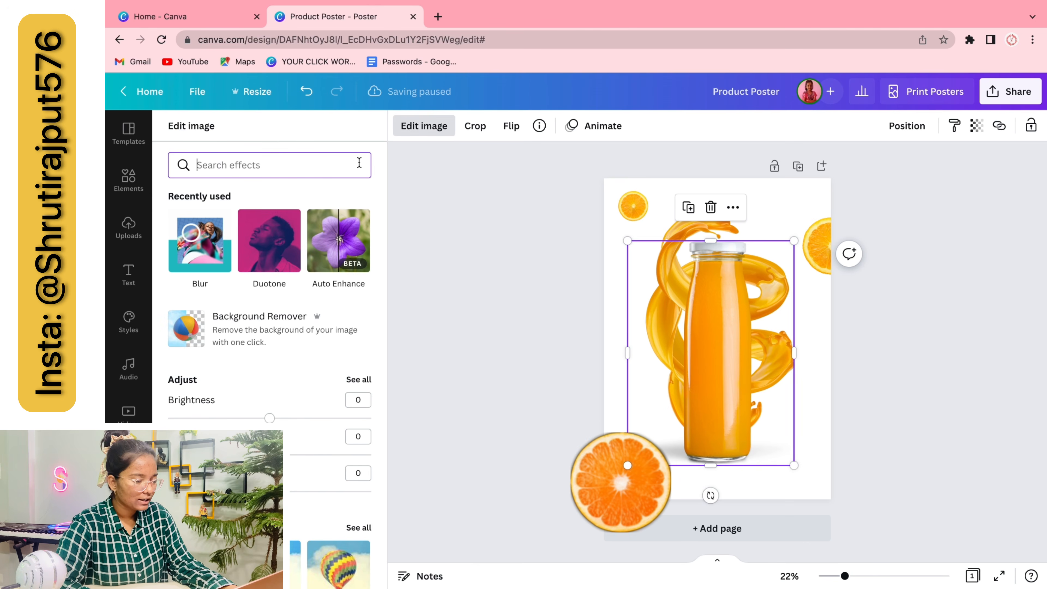
left_click(790, 204)
Set the page background to the bottle's orange, picked with the eyedropper
left_click(405, 125)
left_click(181, 194)
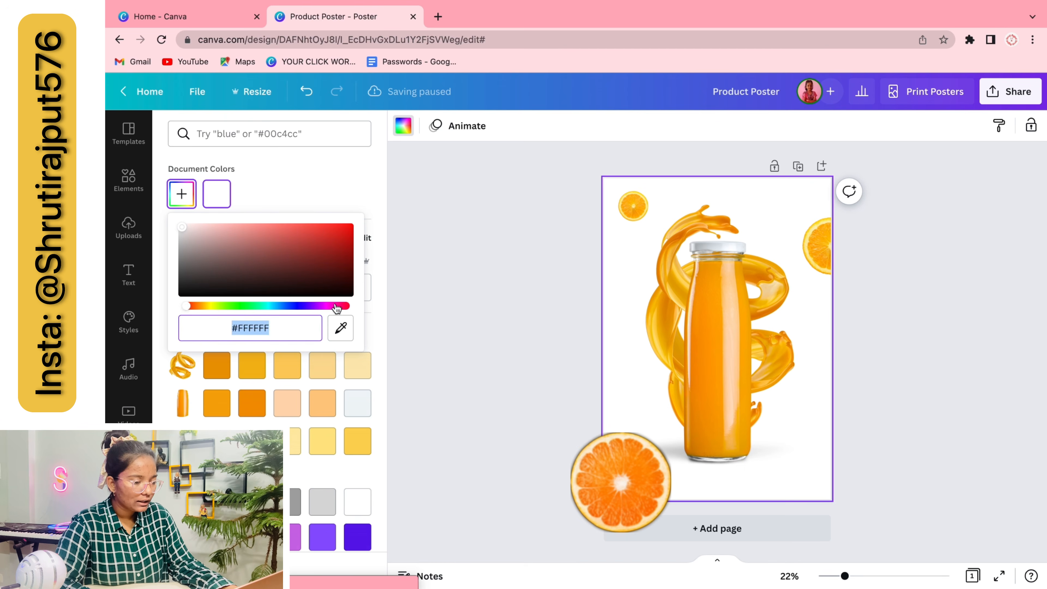
left_click(340, 328)
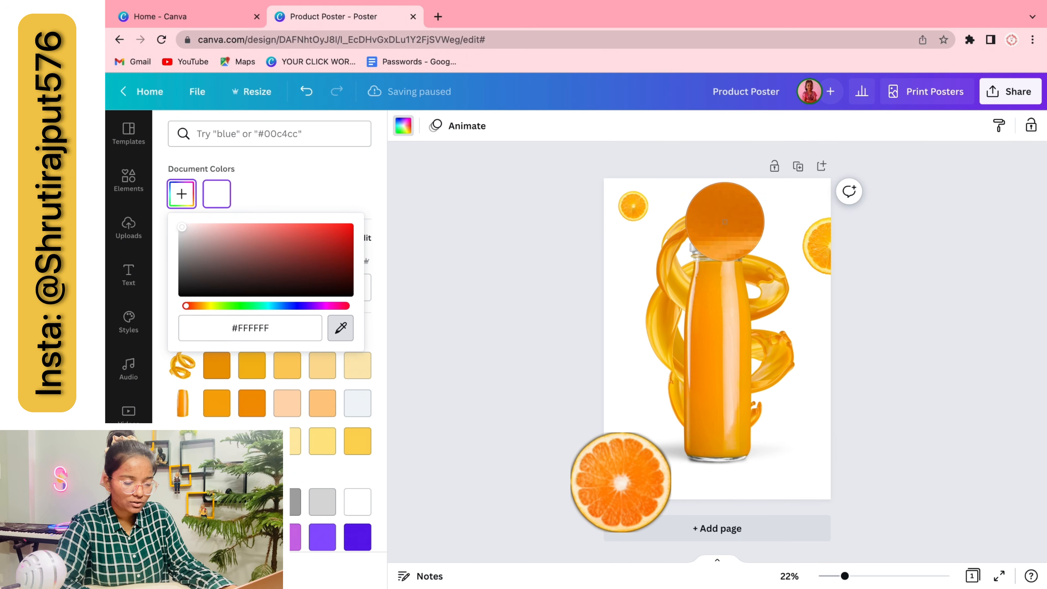
left_click(722, 221)
left_click(886, 356)
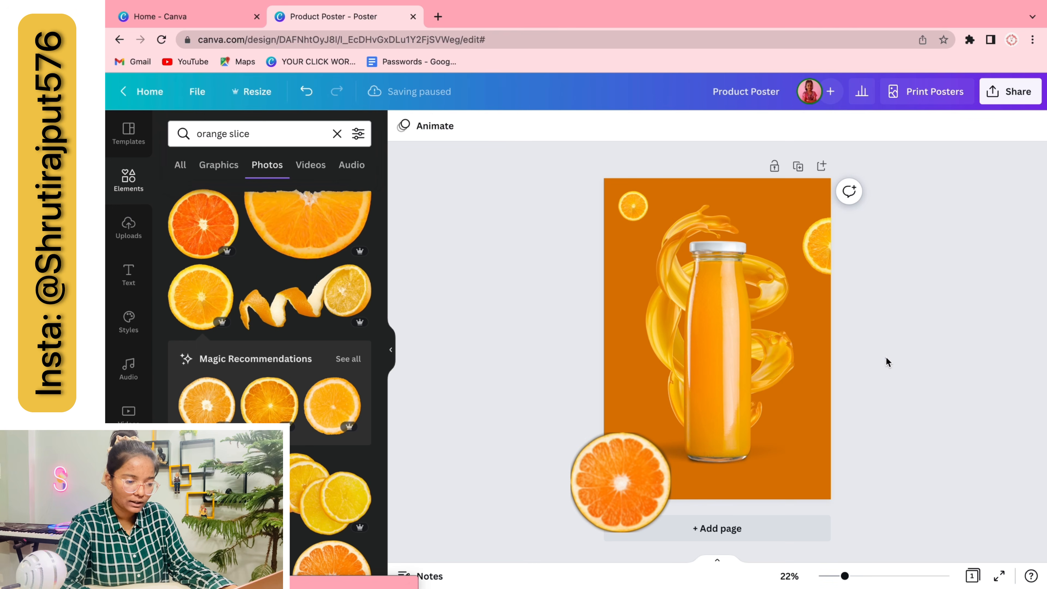
left_click(749, 366)
left_click(418, 132)
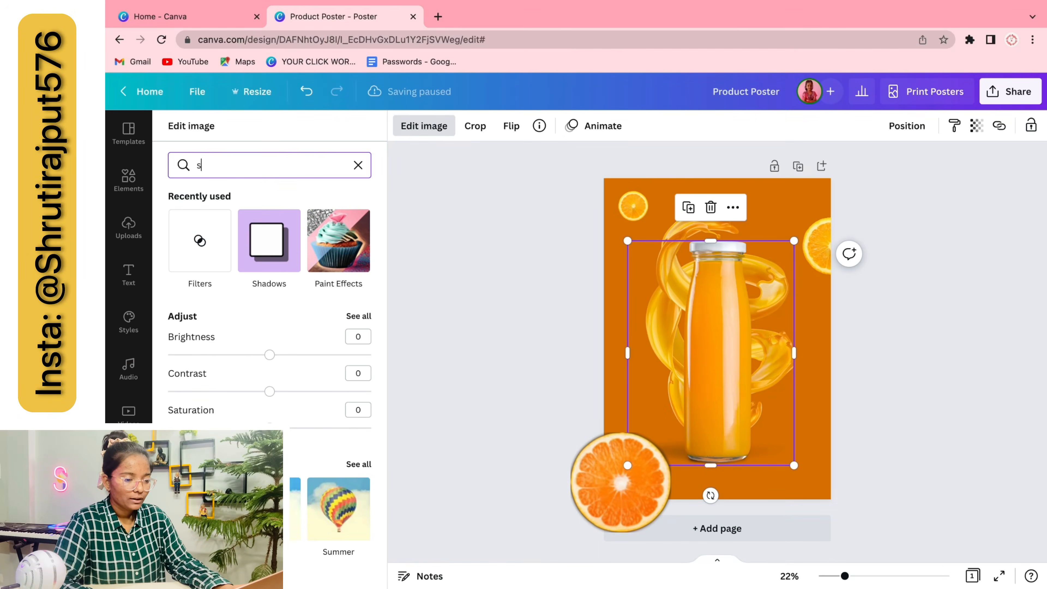
Add a Glow shadow to the juice bottle with blur 20 and transparency 60
left_click(264, 233)
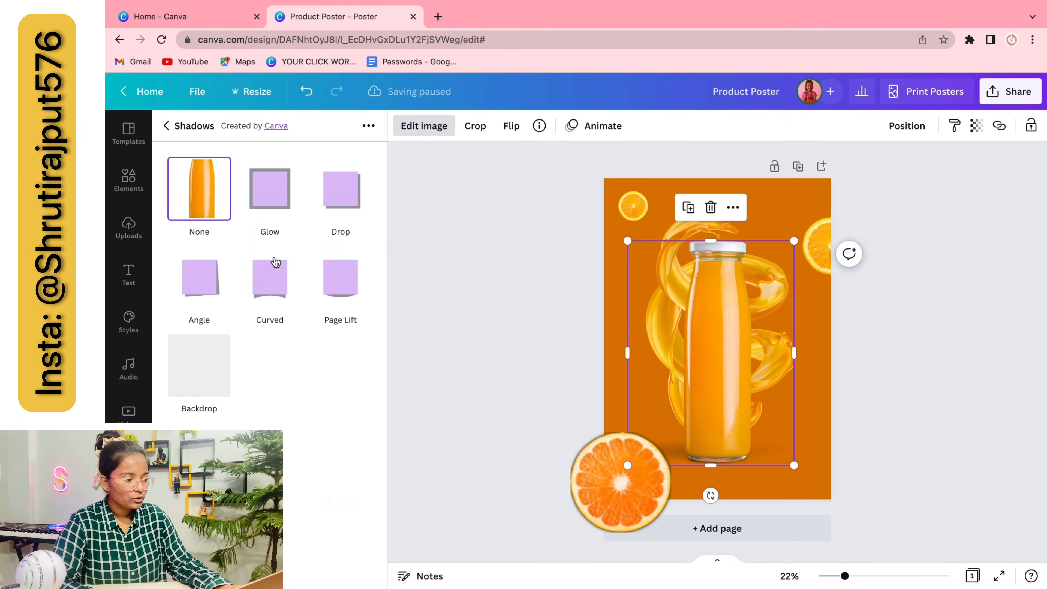
left_click(271, 194)
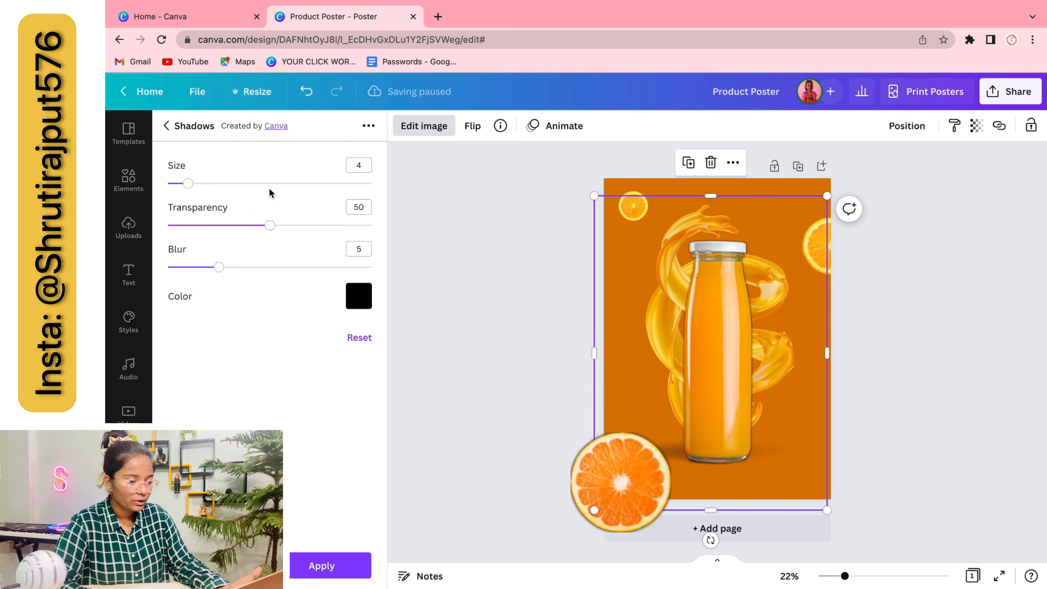
left_click(358, 296)
scroll(447, 416, "down", 2)
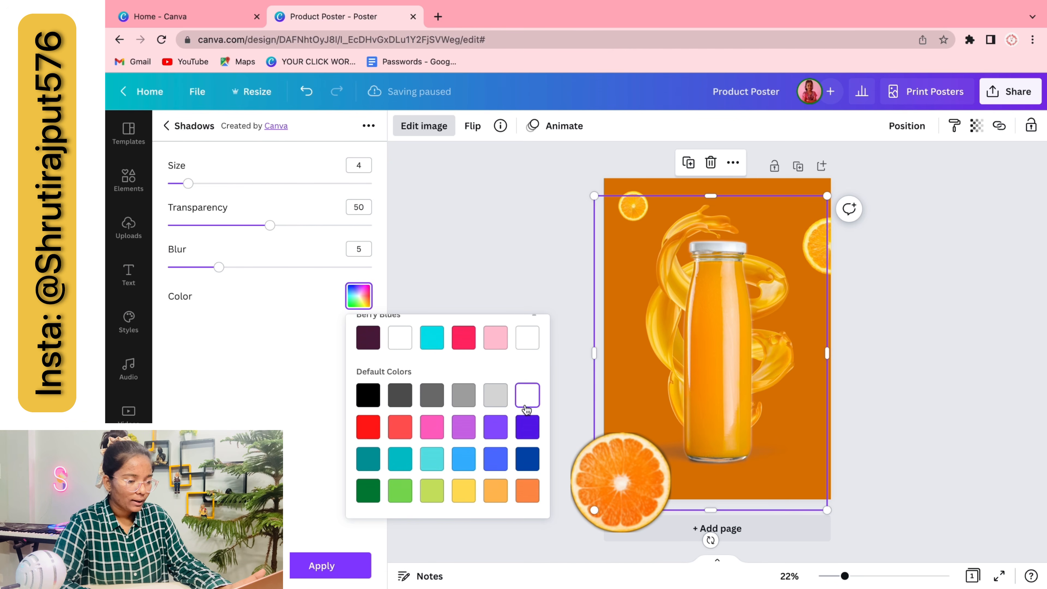
left_click_drag(215, 269, 450, 271)
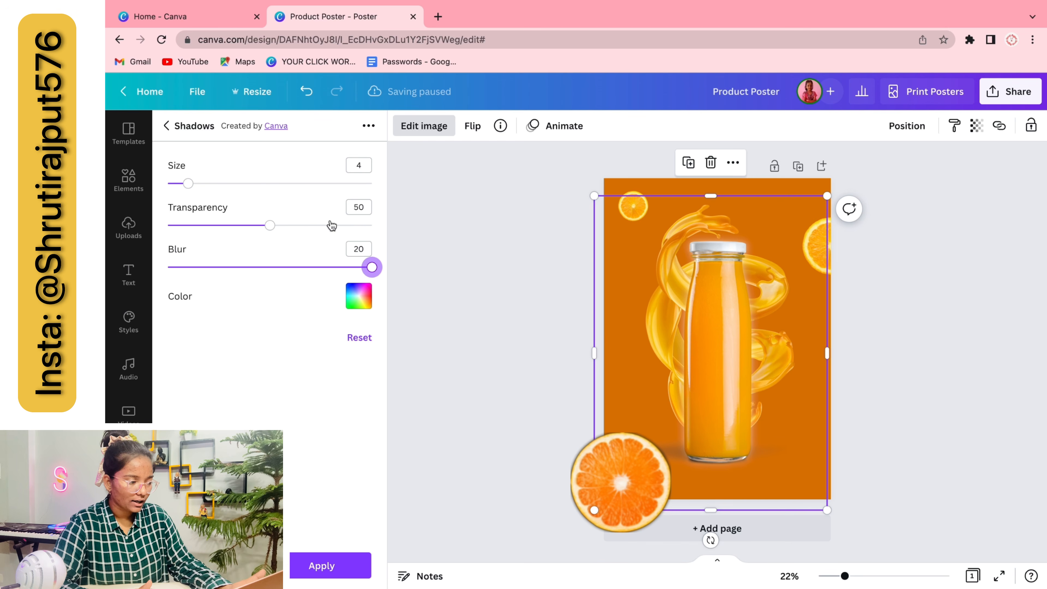
left_click_drag(280, 236, 307, 242)
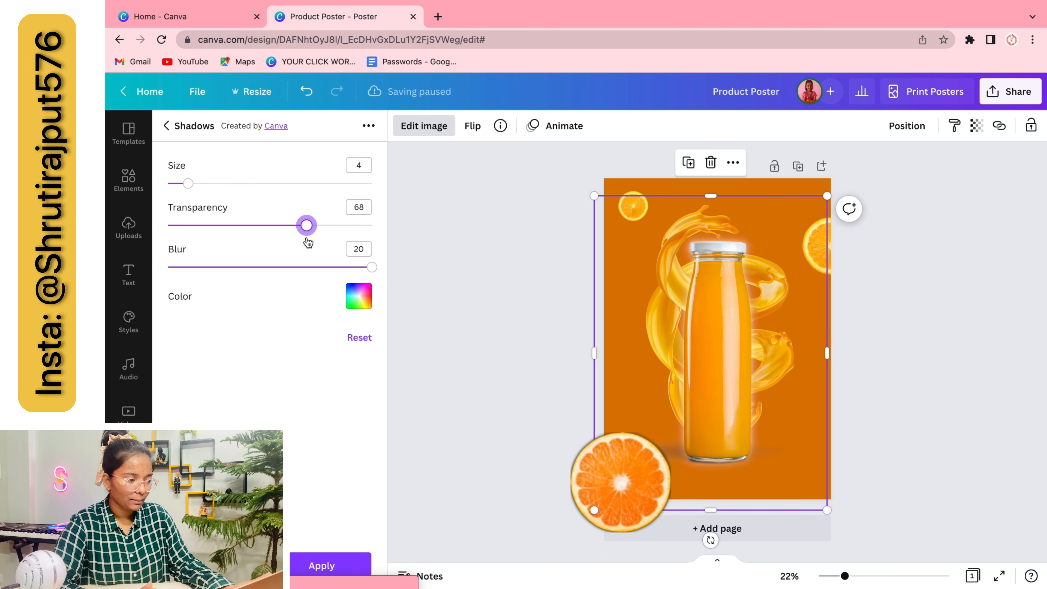
left_click(358, 211)
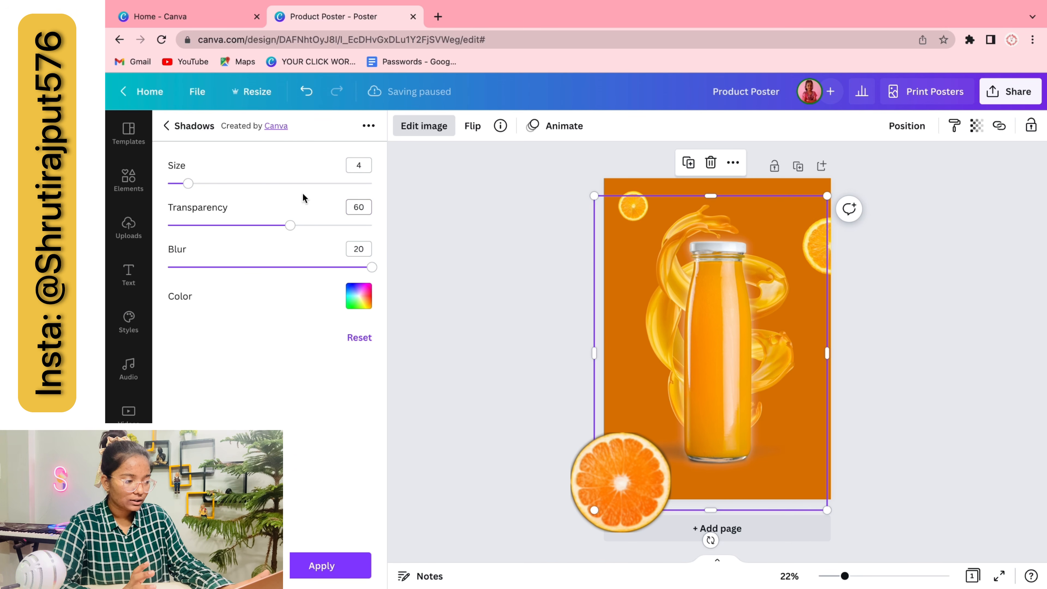
left_click(523, 313)
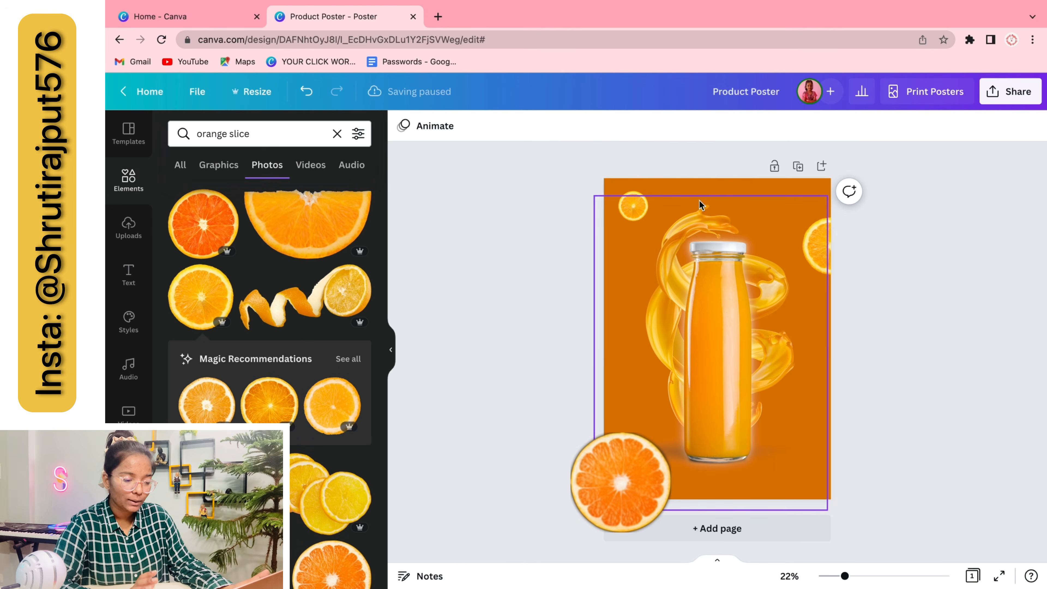
left_click(701, 206)
left_click(424, 126)
Apply a drop shadow to the bottle and change the photo search to 'orange'
left_click(265, 372)
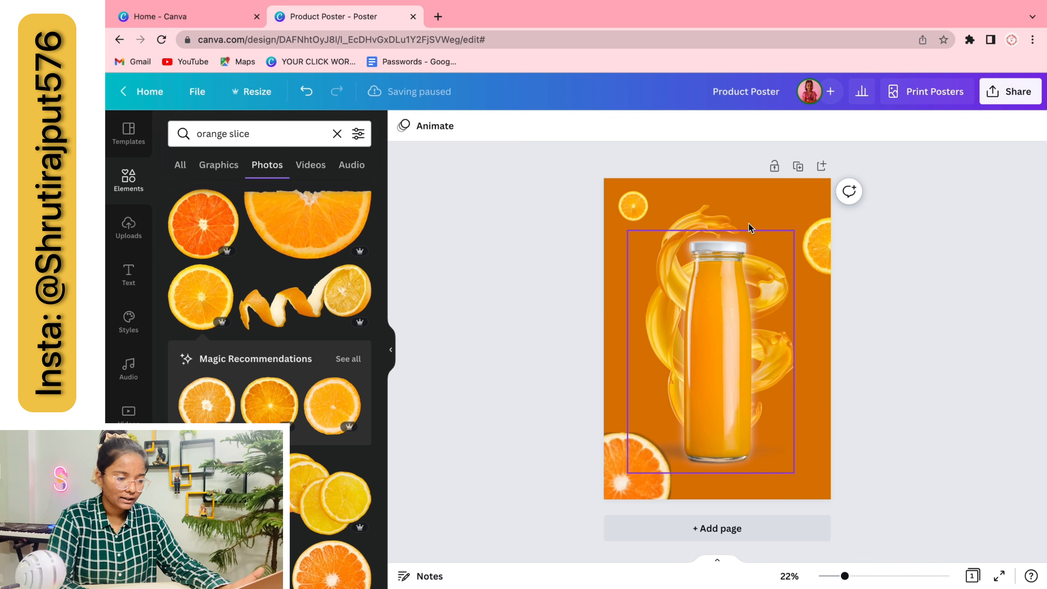
left_click(749, 226)
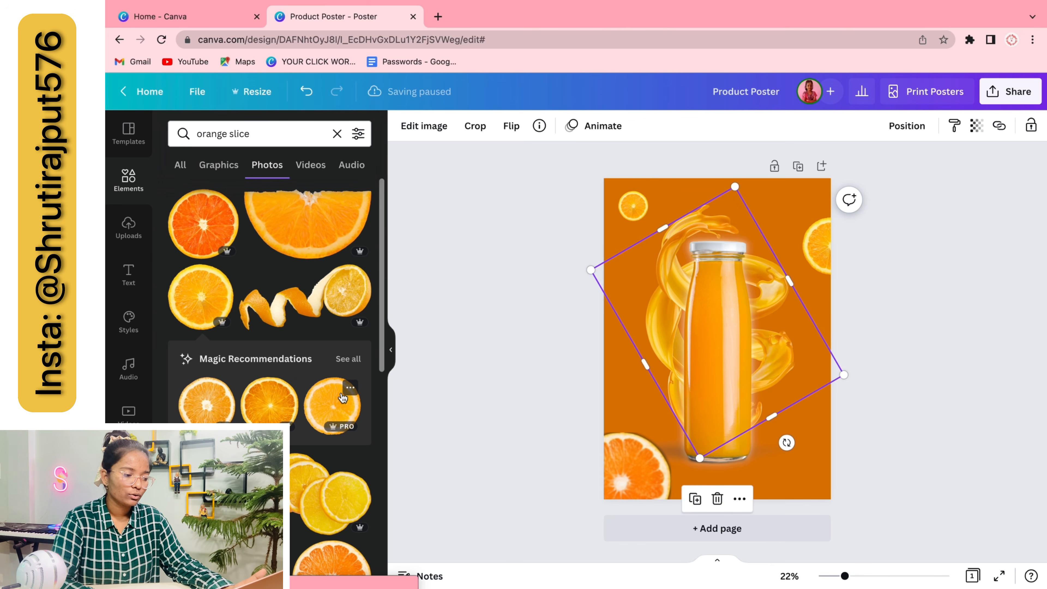
left_click(327, 309)
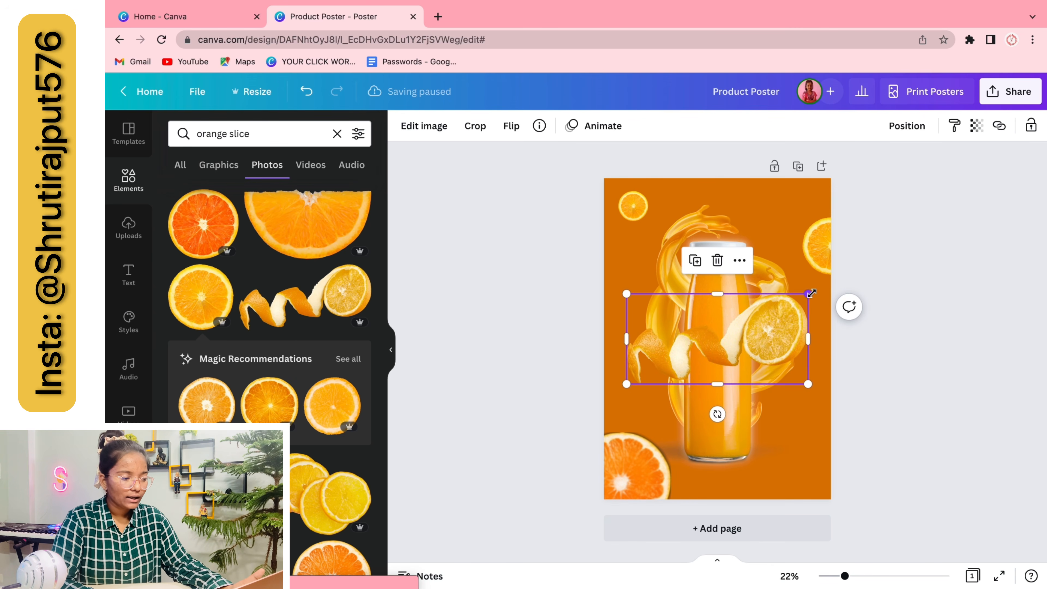
key("Delete")
double_click(240, 133)
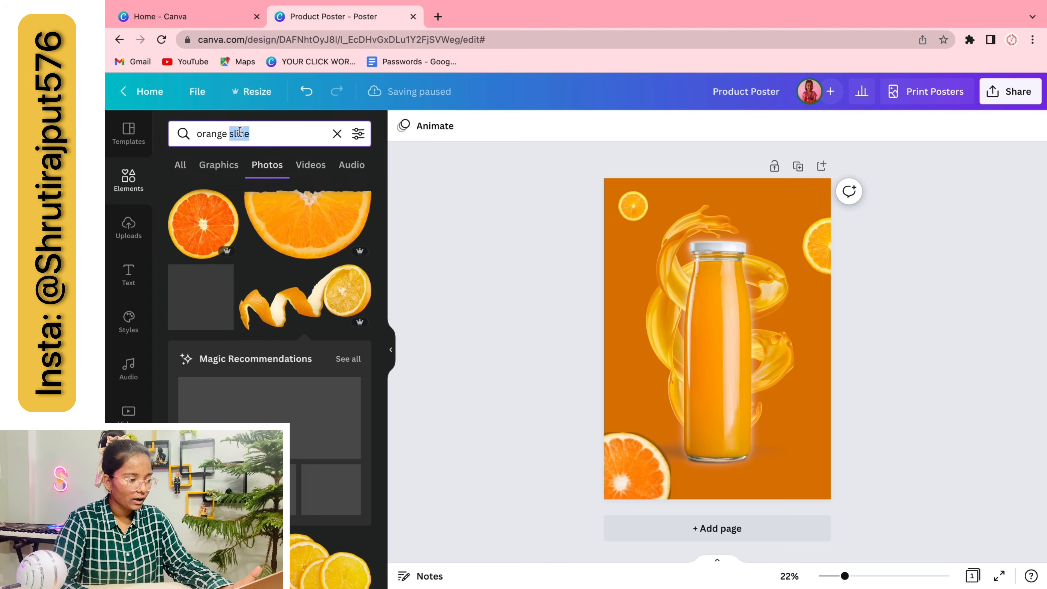
key("BackSpace")
key("Return")
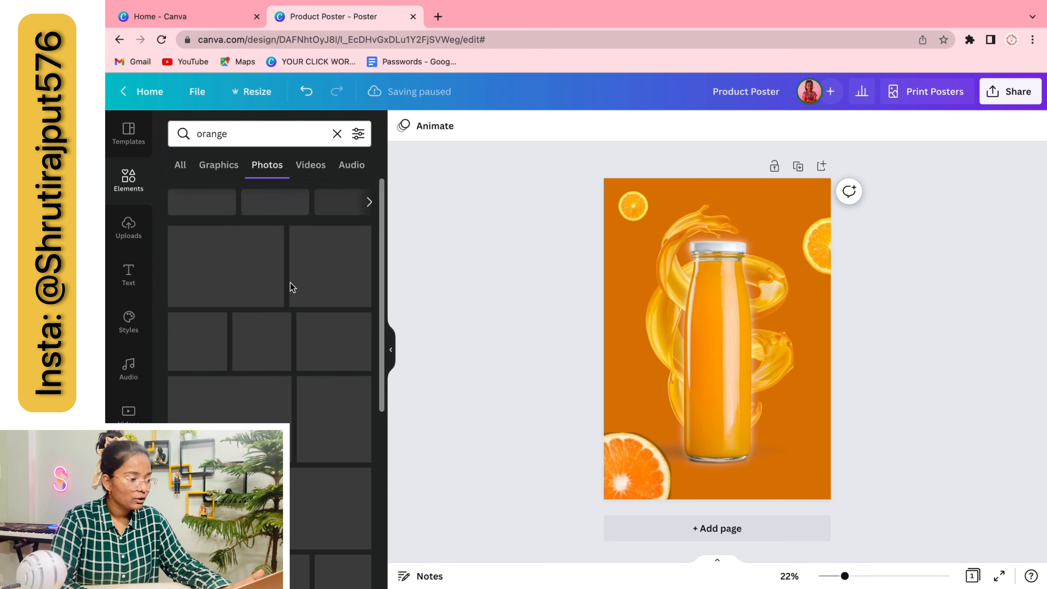
Nudge the bottom-left slice and group the juice splash with the bottle
left_click_drag(623, 474, 630, 468)
left_click(530, 381)
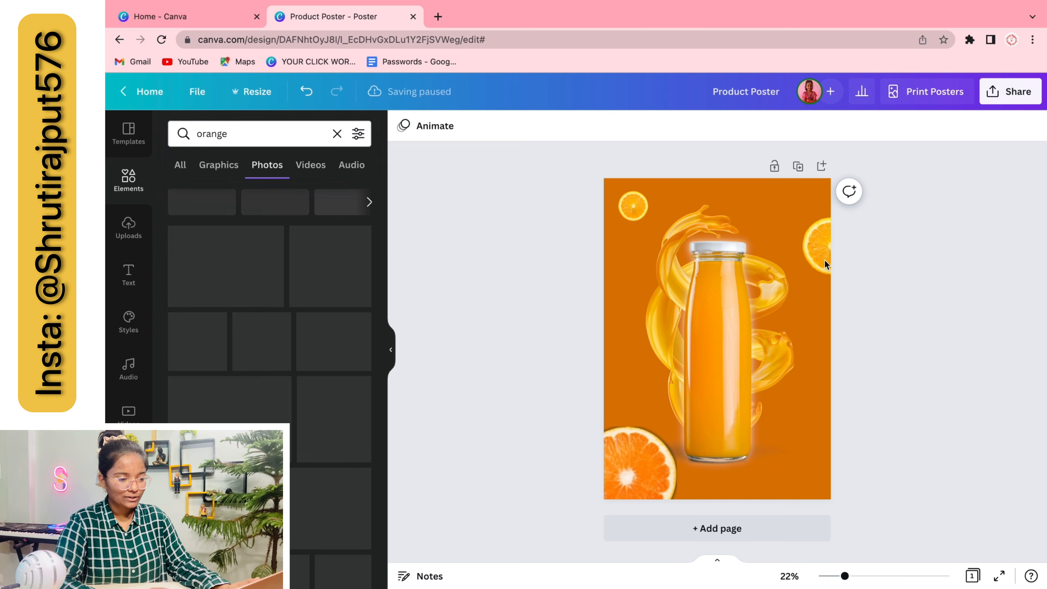
left_click_drag(839, 358, 738, 358)
left_click(882, 126)
left_click(932, 339)
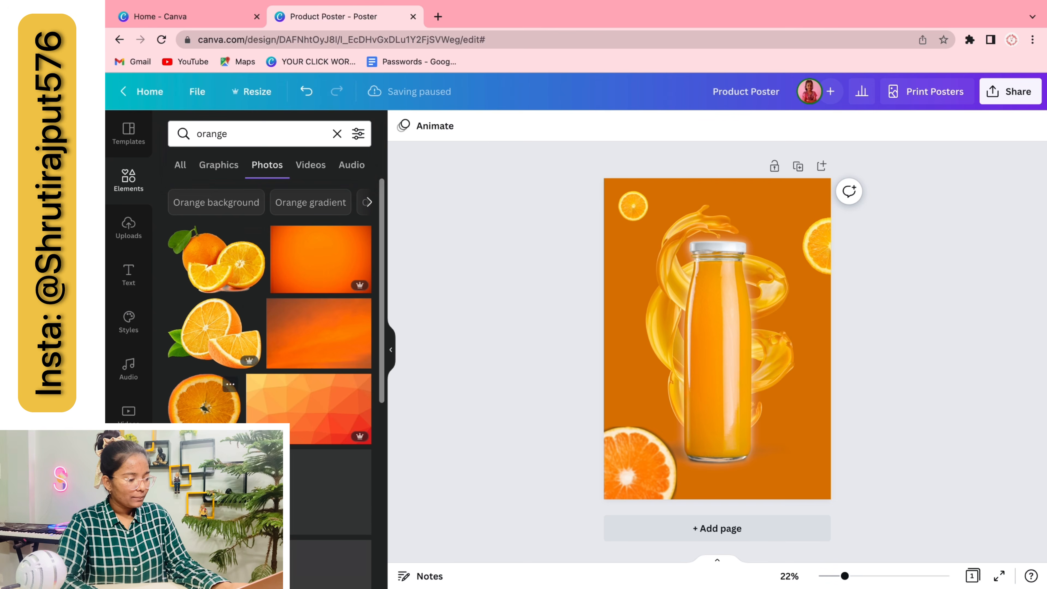
Add the halved orange with slices photo, sized and placed at the bottle's base
left_click(216, 261)
left_click_drag(626, 275, 694, 323)
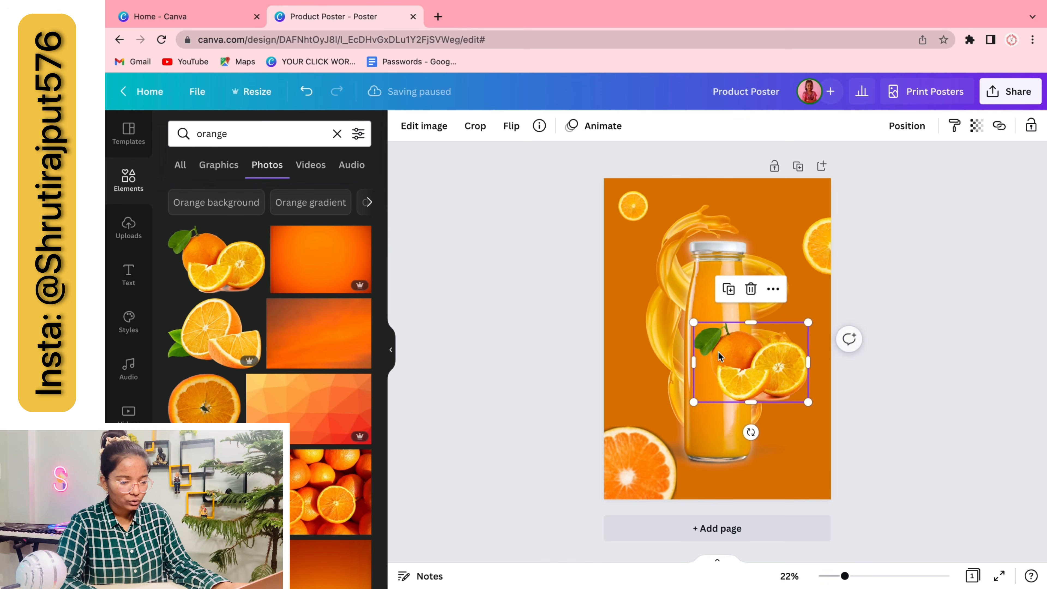
left_click_drag(757, 357, 757, 427)
left_click(890, 405)
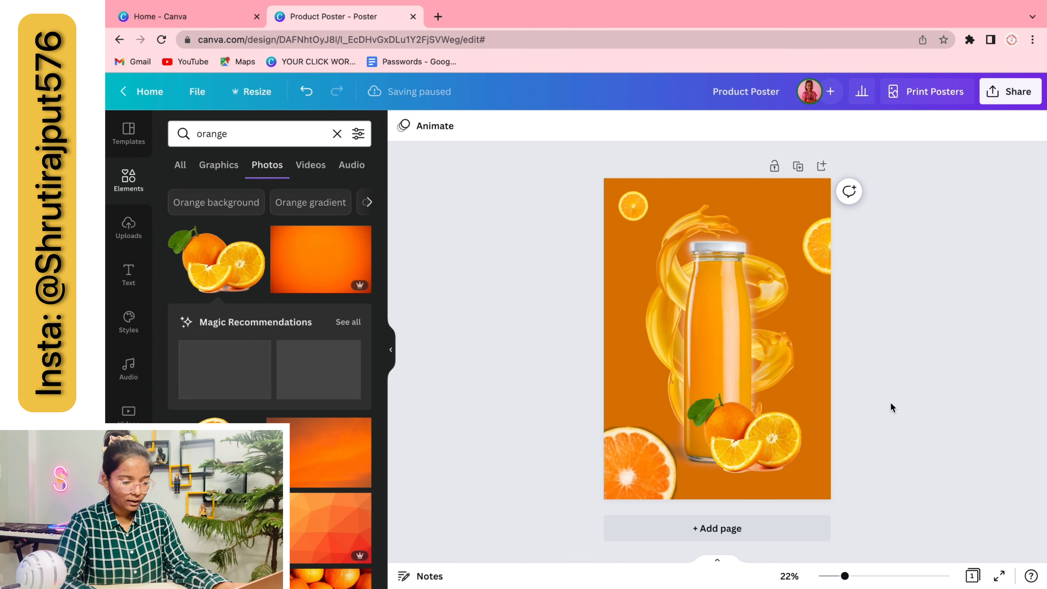
left_click(792, 410)
left_click_drag(807, 393, 793, 404)
left_click_drag(737, 434, 742, 427)
left_click(875, 447)
left_click(775, 451)
left_click(503, 421)
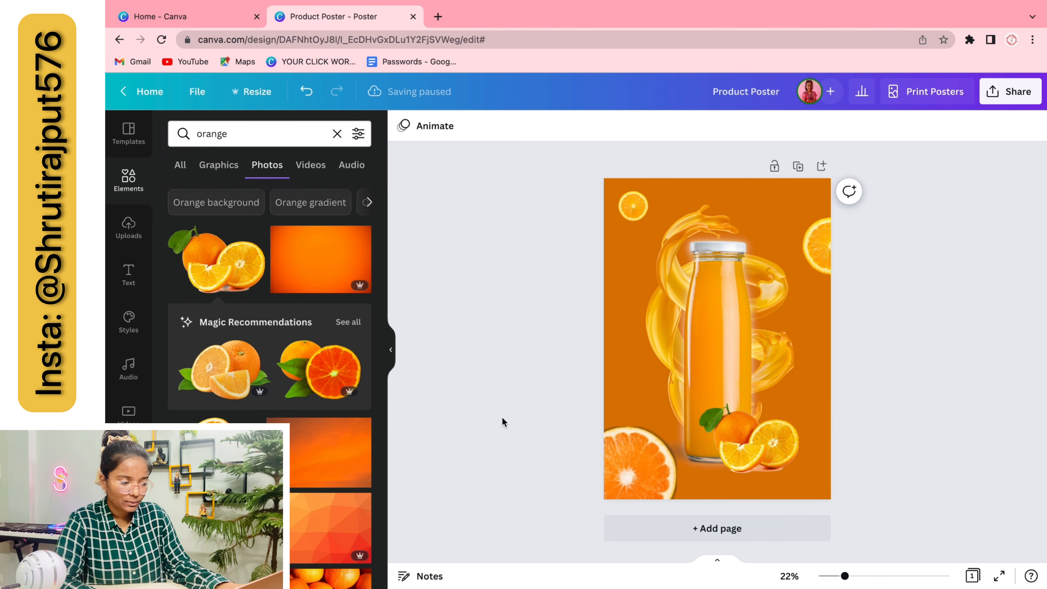
Try a whole orange with stem on the poster, then delete it
scroll(350, 304, "down", 3)
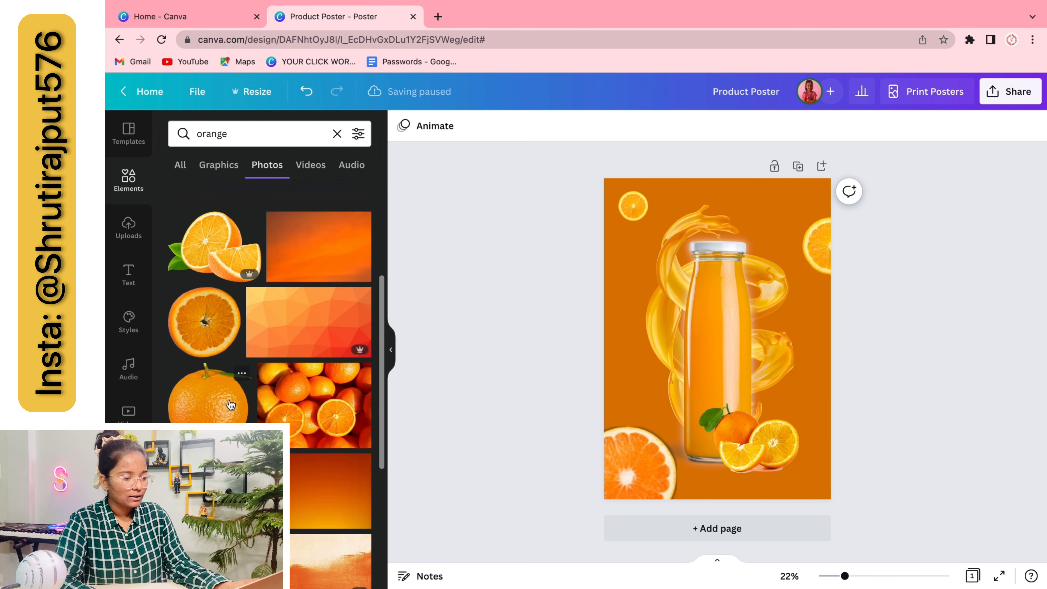
left_click(226, 400)
left_click_drag(808, 247, 715, 355)
left_click(632, 345)
left_click(643, 367)
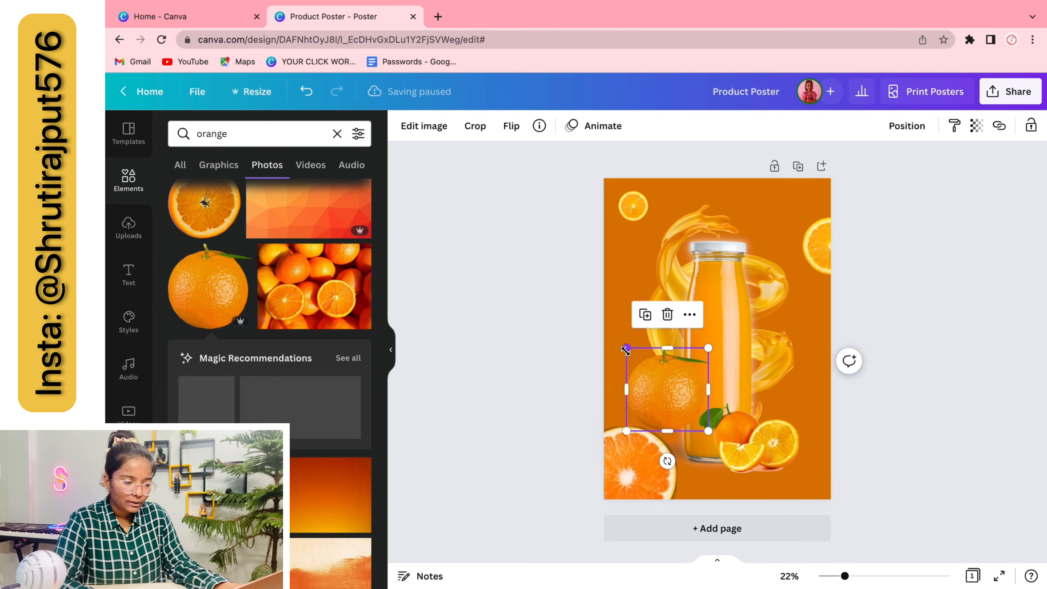
left_click_drag(626, 348, 691, 432)
key("BackSpace")
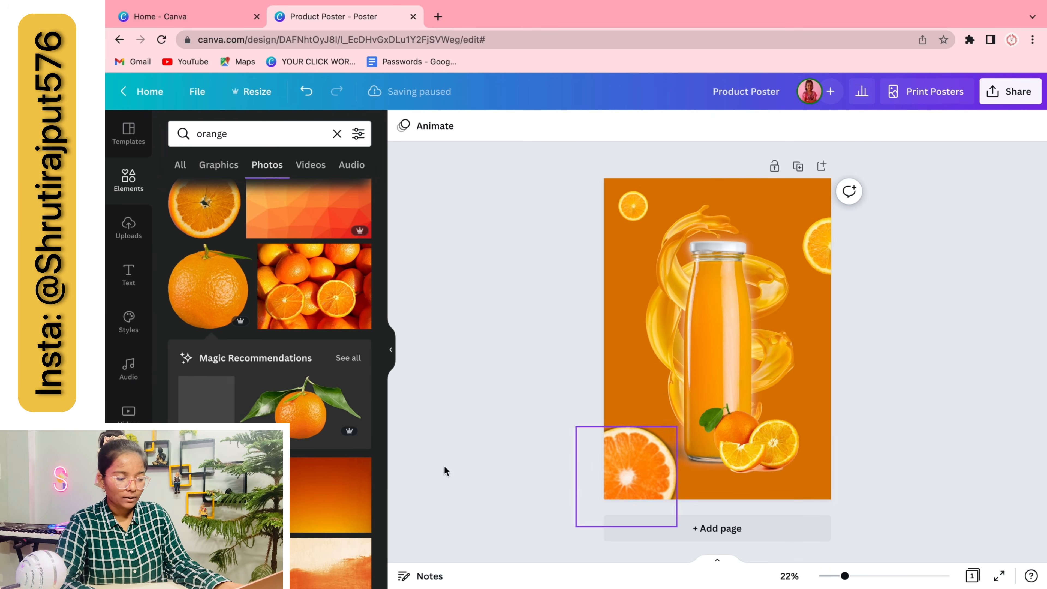
Position and enlarge the orange cluster with leaves at the bottle's base
scroll(247, 428, "down", 3)
scroll(269, 330, "up", 5)
scroll(291, 424, "down", 5)
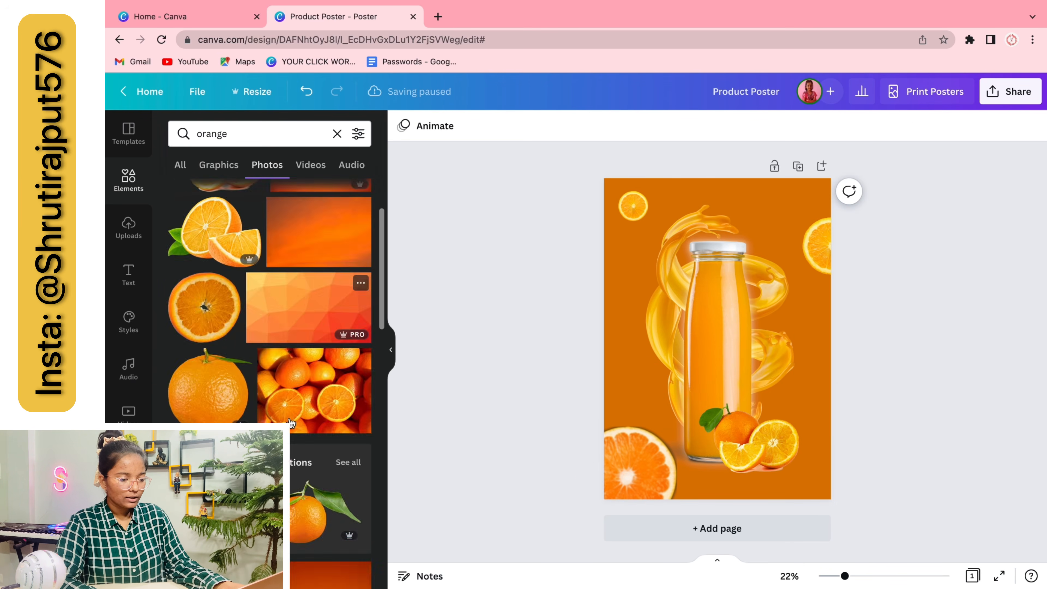
scroll(291, 424, "up", 5)
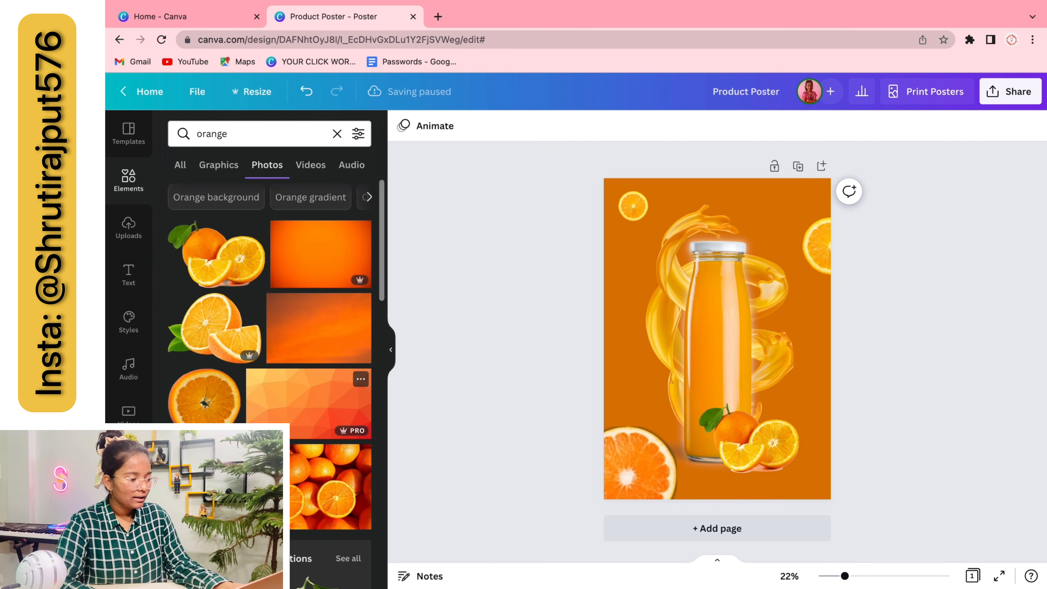
scroll(321, 395, "down", 4)
left_click(347, 366)
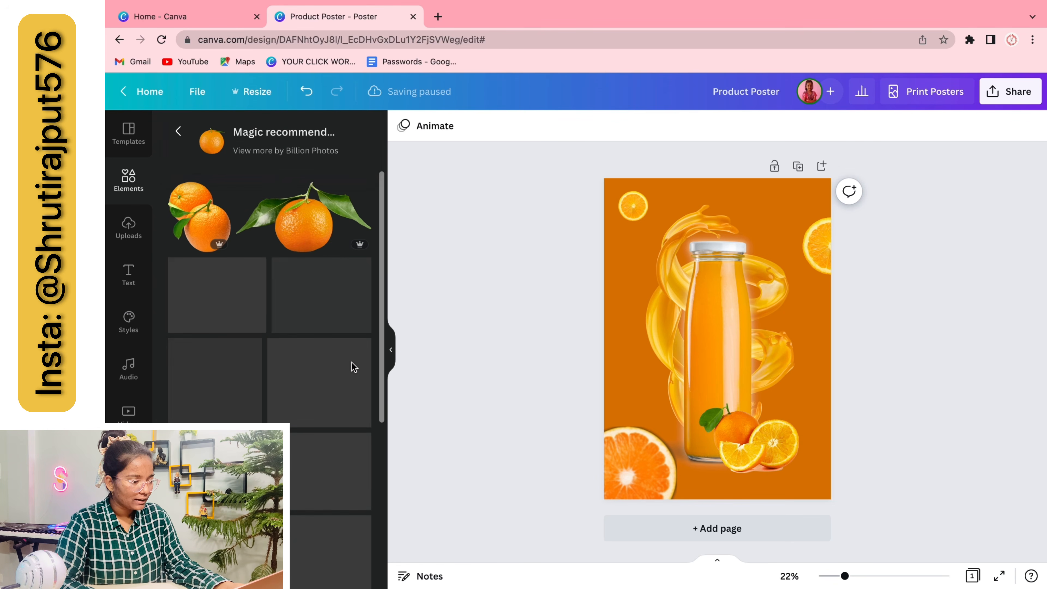
left_click_drag(752, 455, 746, 458)
left_click_drag(795, 405, 812, 390)
left_click(883, 439)
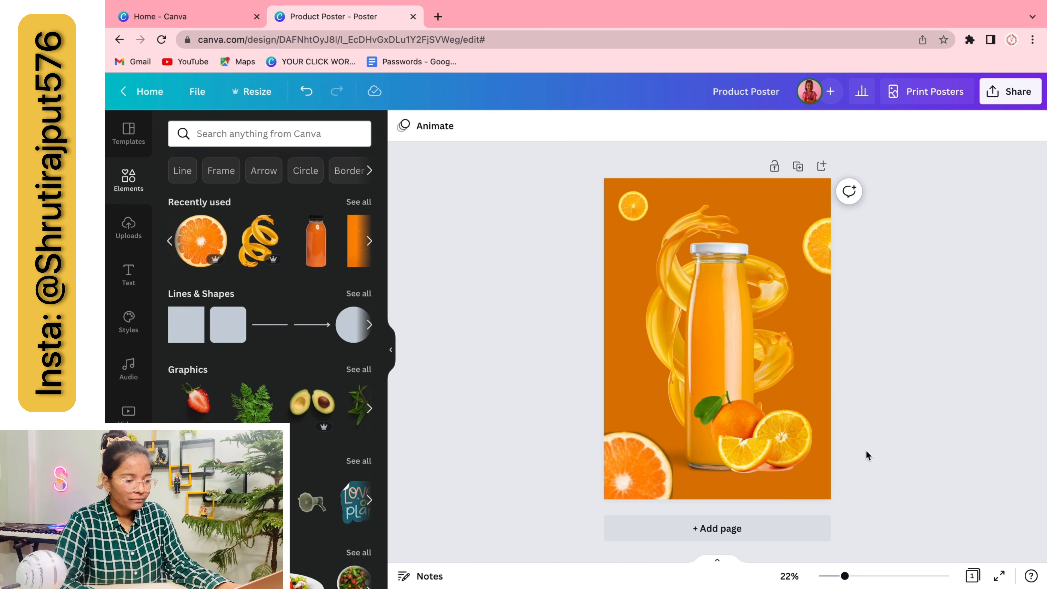
Group the bottle, splash and orange cluster into one element
left_click_drag(867, 456, 754, 455)
left_click(879, 139)
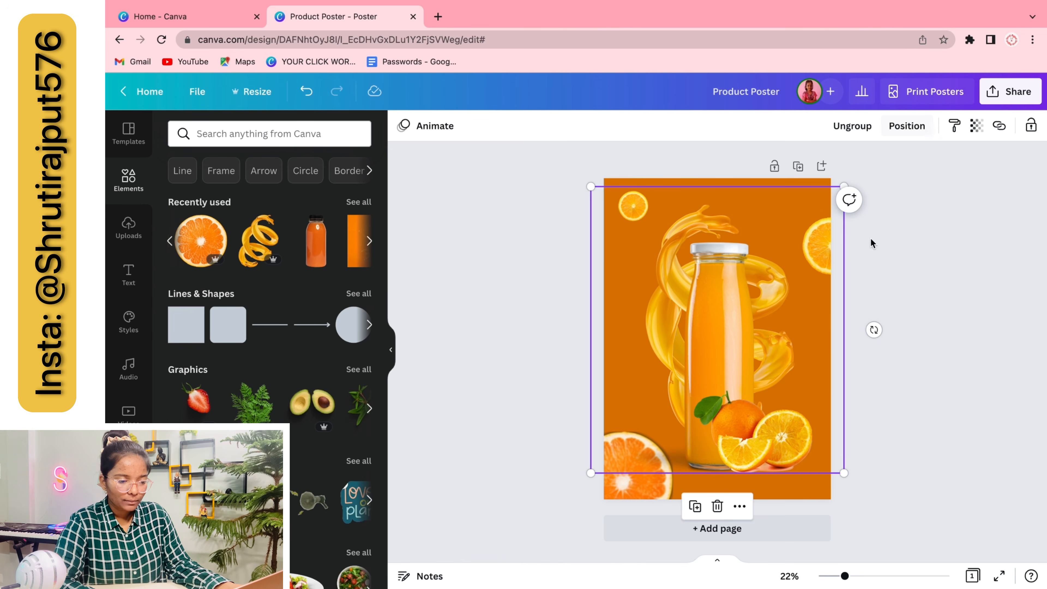
left_click(775, 355)
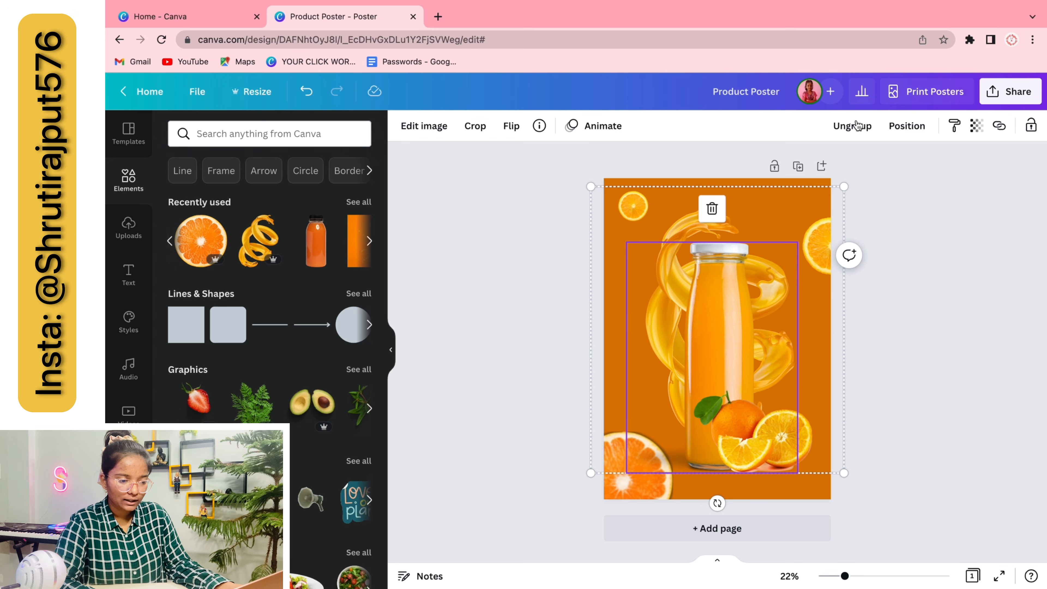
left_click(947, 345)
Add a 'white smoke' cloud, move it up beside the bottle and send it to the back
left_click(294, 140)
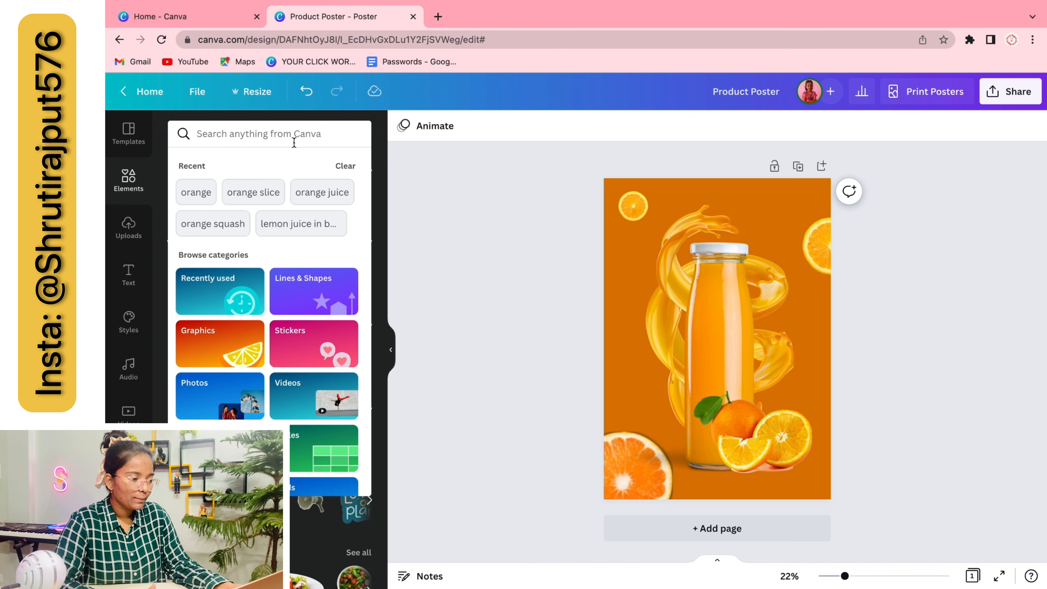
type("white")
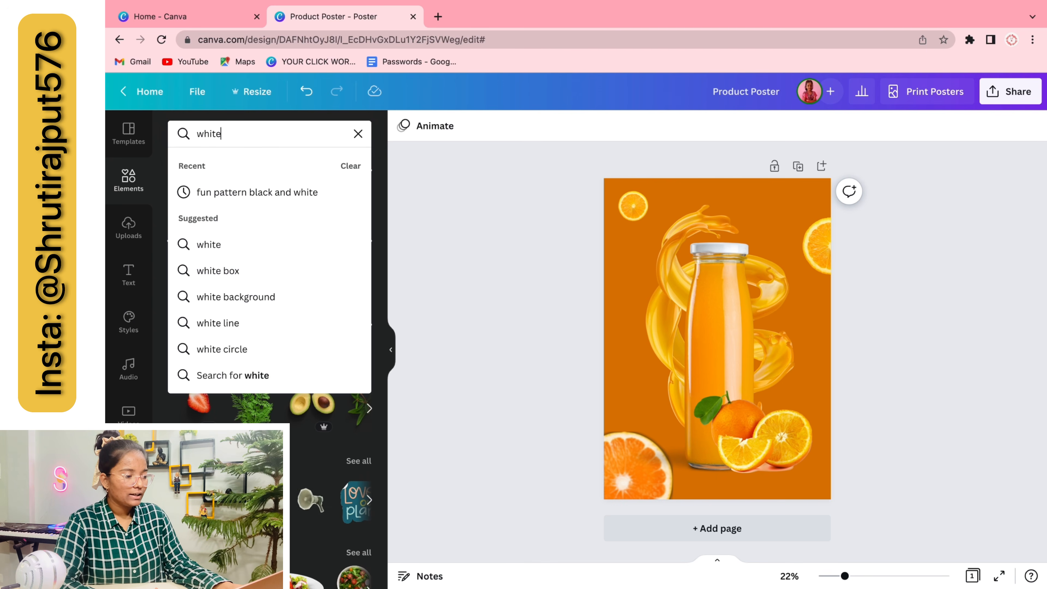
type(" smoke")
key("Return")
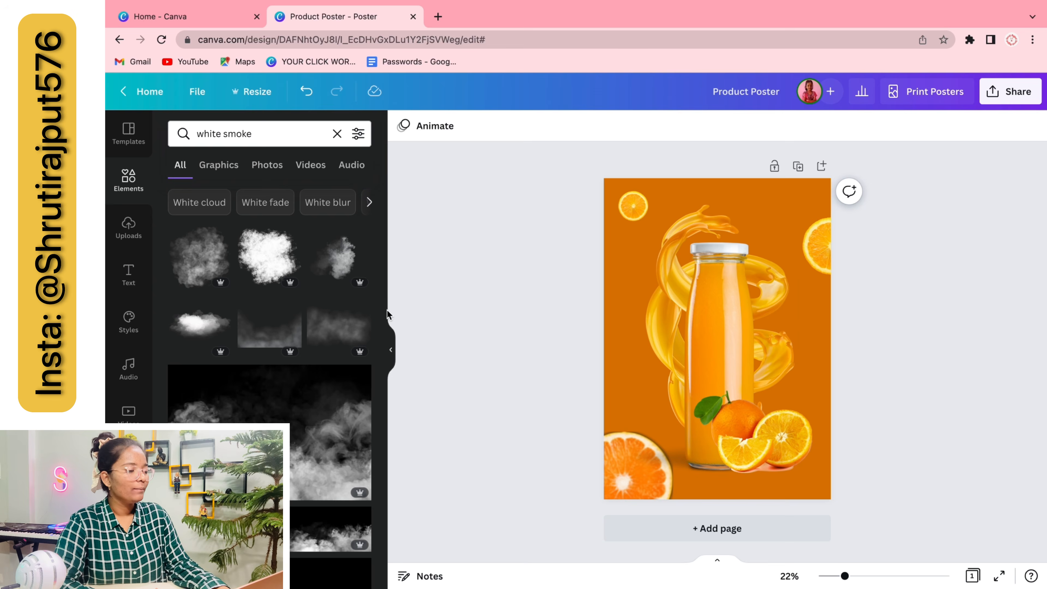
left_click(336, 256)
left_click_drag(736, 325, 752, 278)
left_click(907, 126)
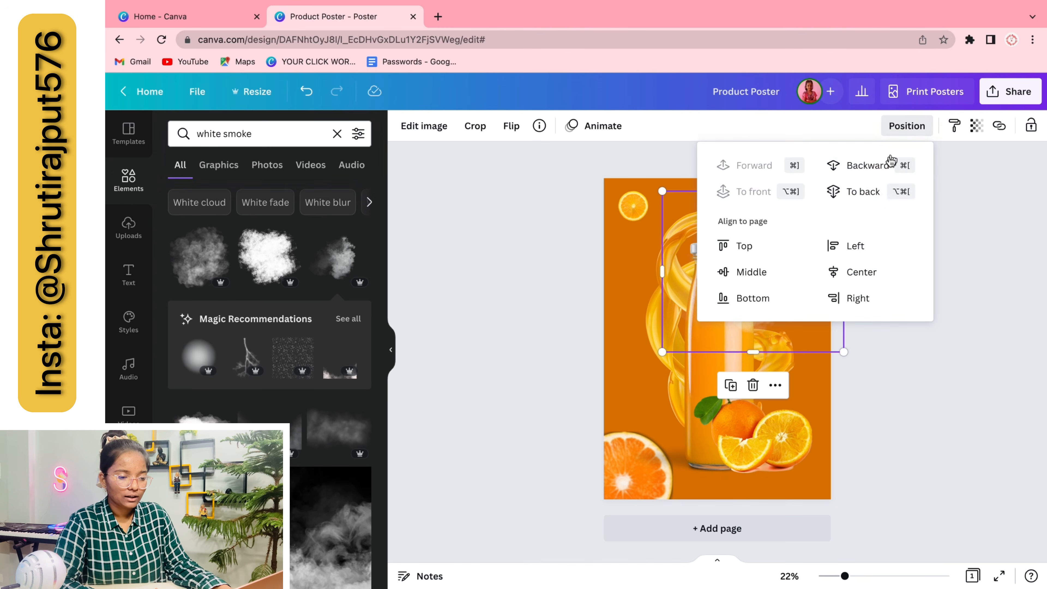
left_click(863, 192)
left_click(949, 384)
left_click_drag(772, 238, 664, 244)
Duplicate the smoke, mirror it horizontally and place it behind the bottle's left side
key("super+d")
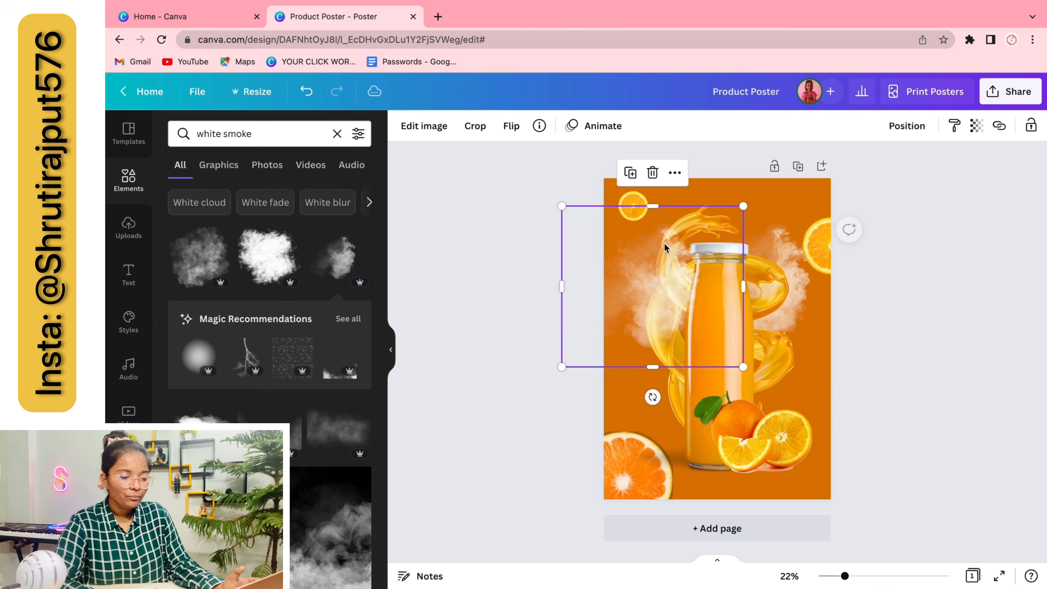
left_click(511, 131)
left_click(554, 160)
left_click_drag(649, 322, 667, 321)
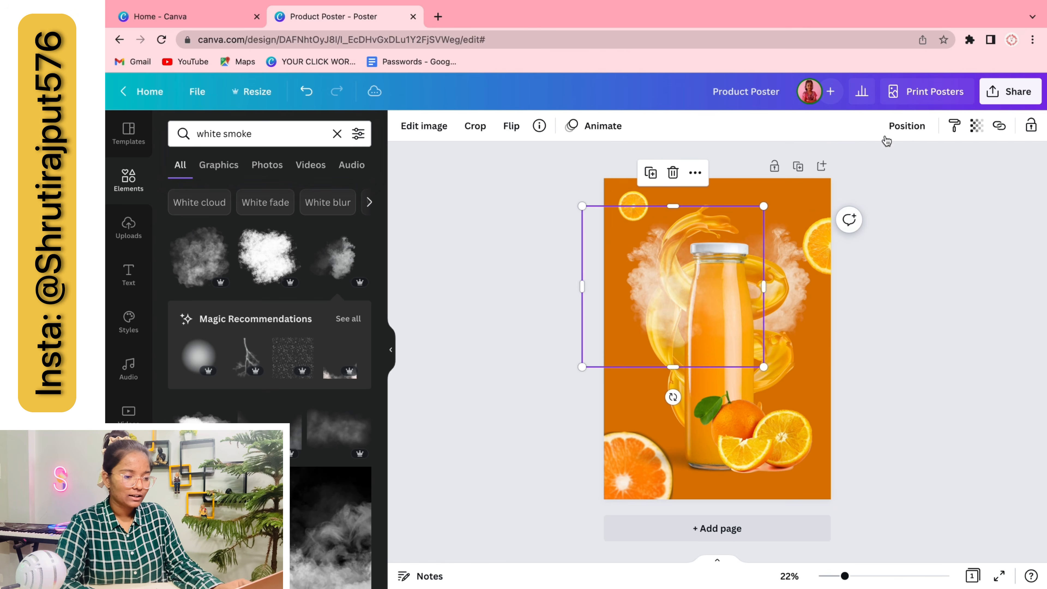
left_click(904, 126)
left_click(859, 194)
left_click(843, 346)
Add a smoke copy down over the oranges, sent behind the other layers
left_click(802, 276)
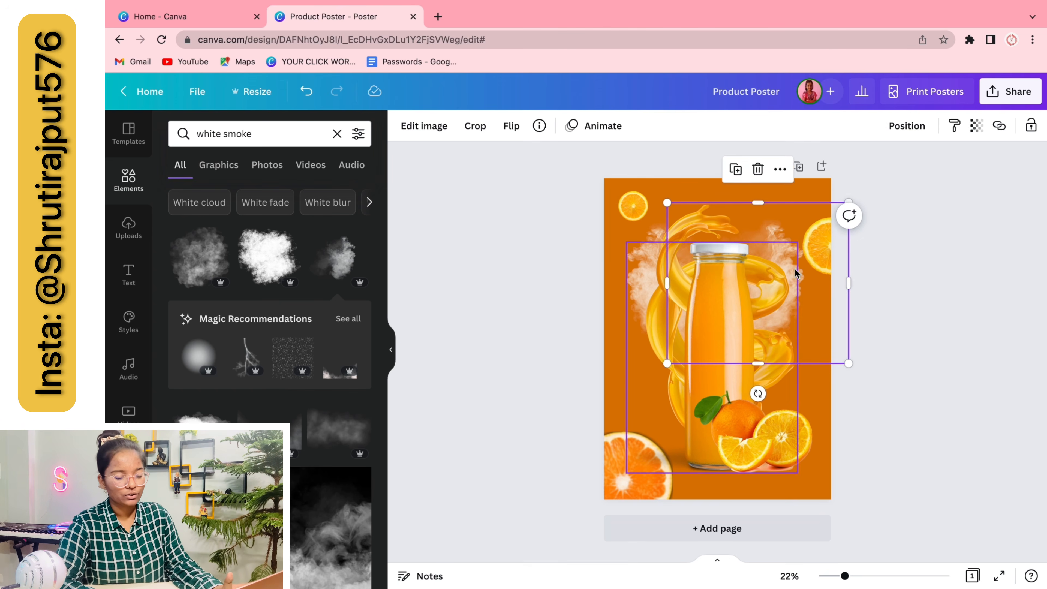
key("super+d")
left_click_drag(795, 273, 719, 407)
left_click(512, 126)
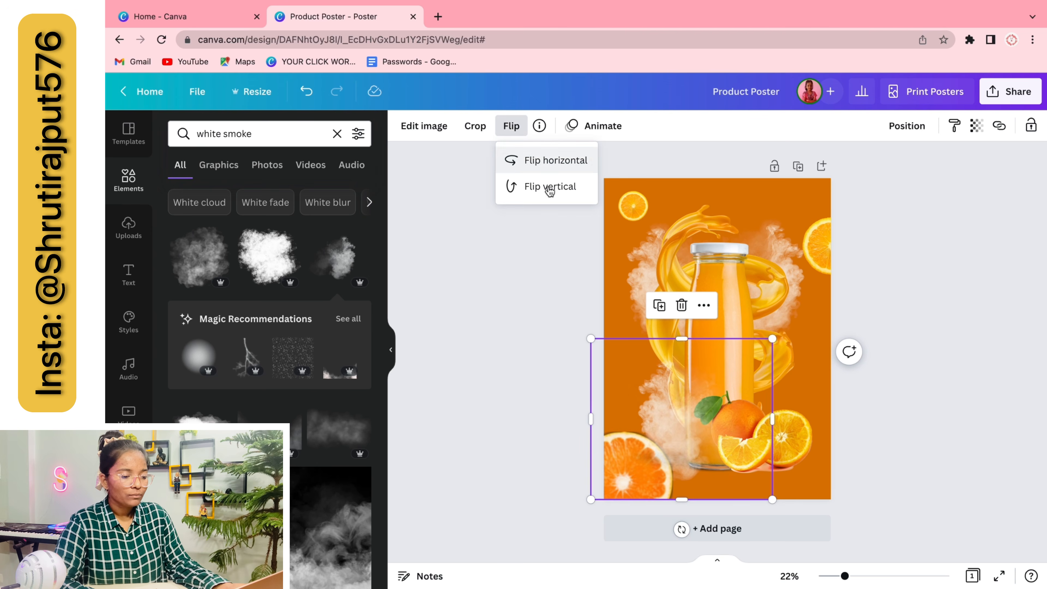
left_click(911, 128)
left_click(868, 193)
left_click(944, 400)
Add a mirrored smoke copy over the bottle base, behind the bottle, to thicken the cloud
key("super+d")
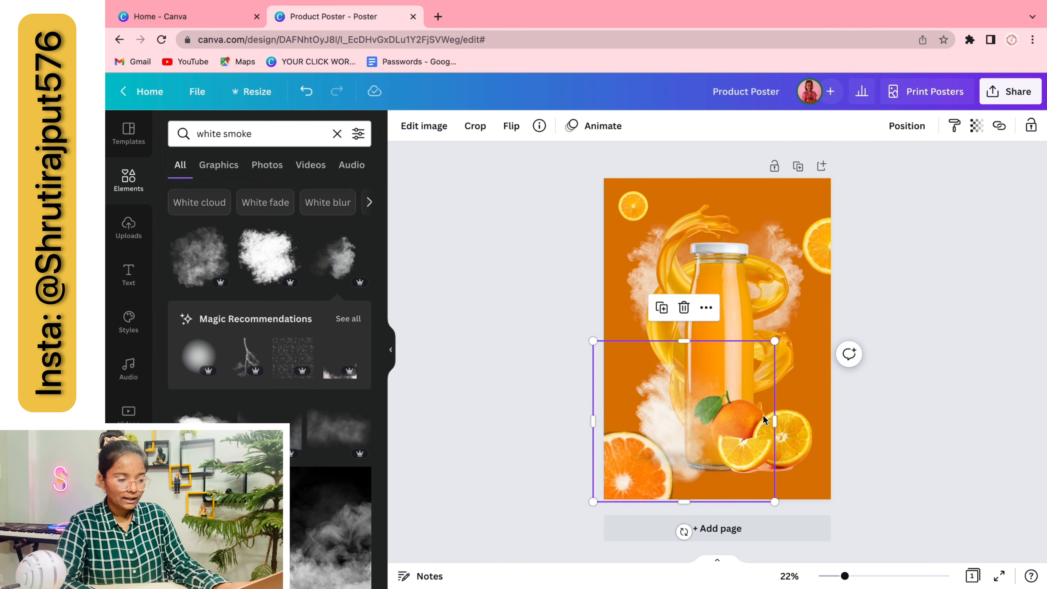
left_click_drag(764, 420, 852, 410)
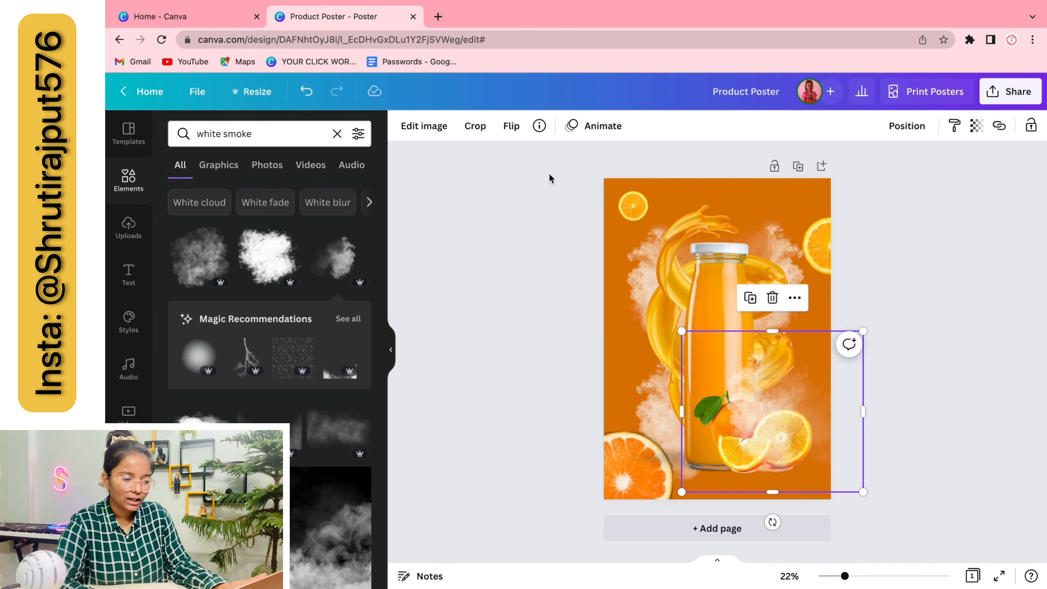
left_click_drag(765, 399, 782, 382)
left_click(512, 130)
left_click(532, 156)
left_click(906, 126)
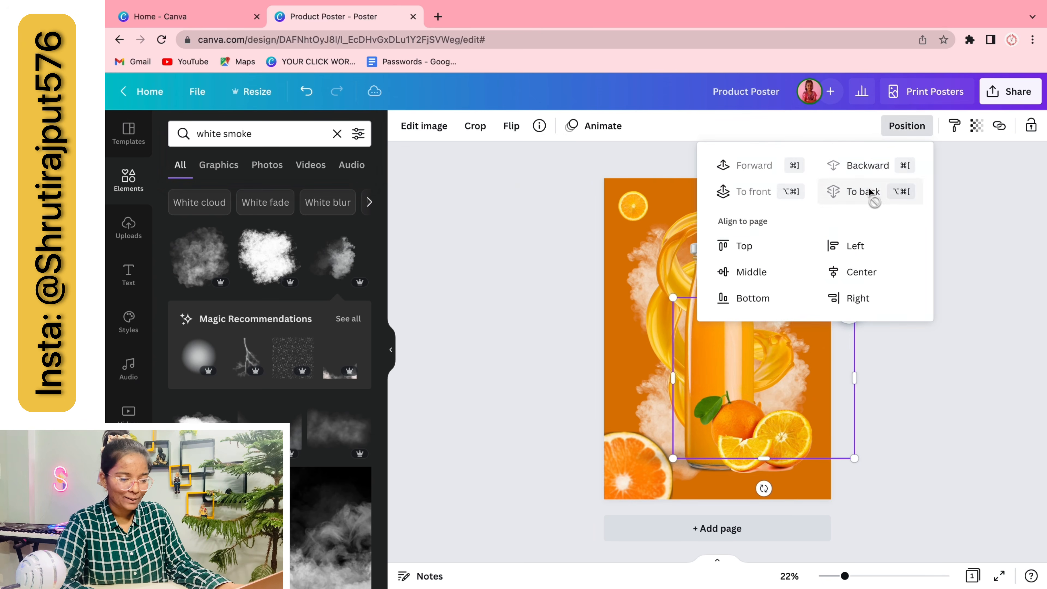
left_click(897, 190)
double_click(199, 135)
type("orang")
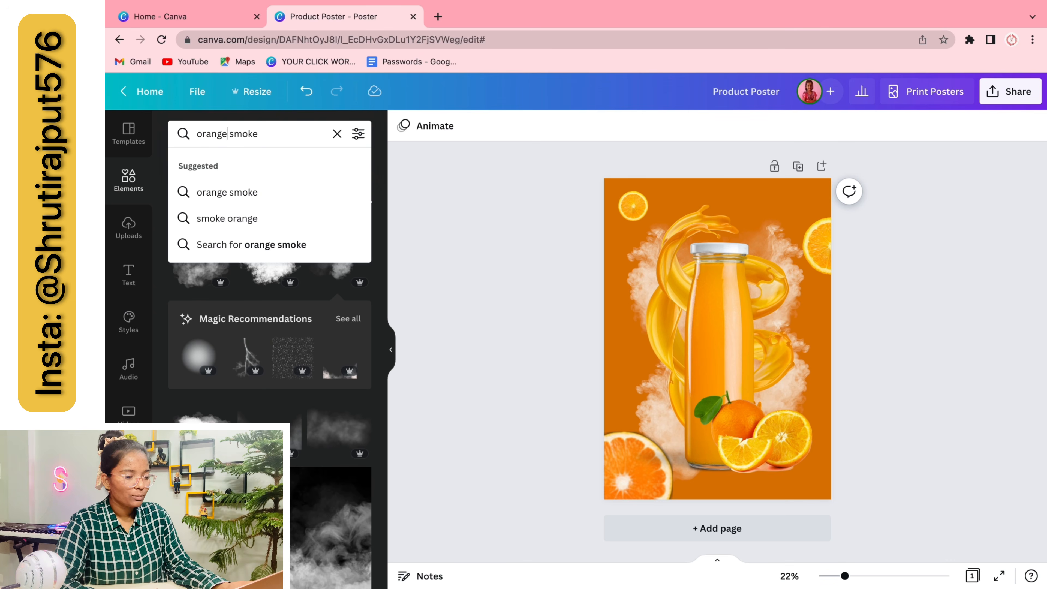
key("Return")
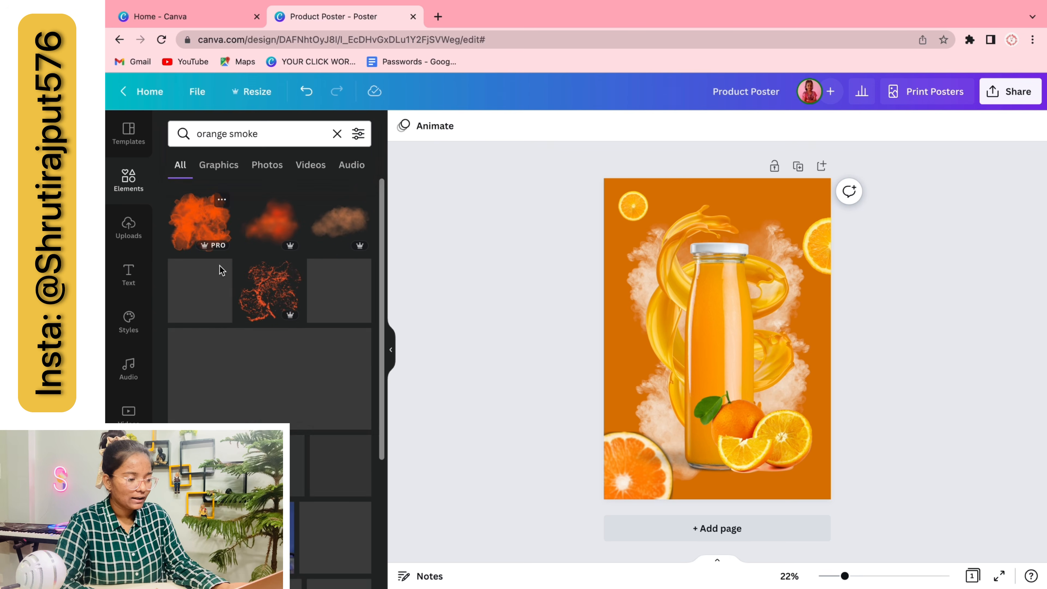
left_click(280, 306)
left_click_drag(746, 352, 652, 348)
key("BackSpace")
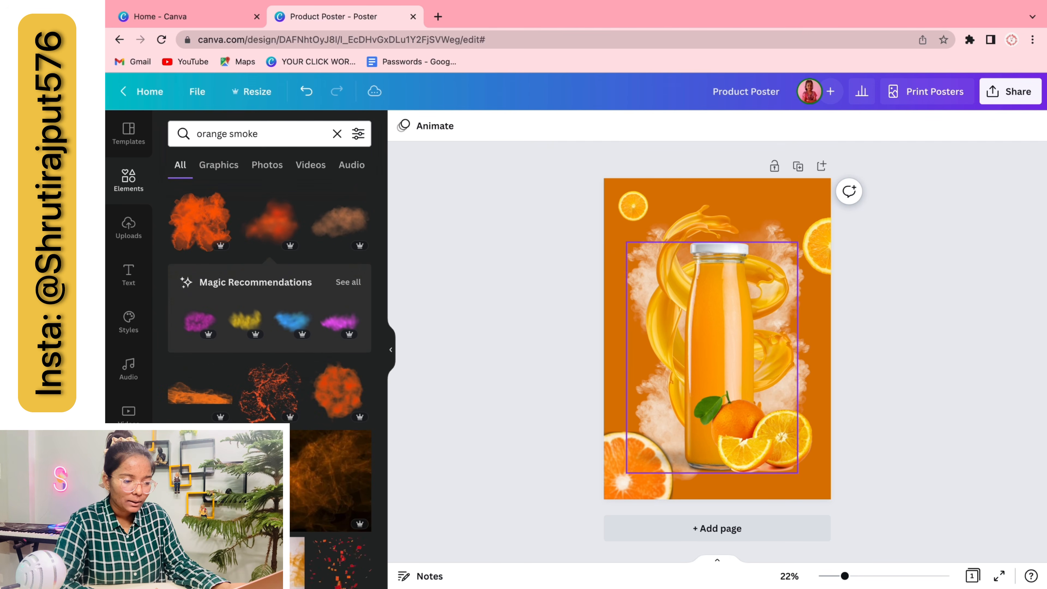
left_click(335, 399)
left_click_drag(754, 327, 710, 336)
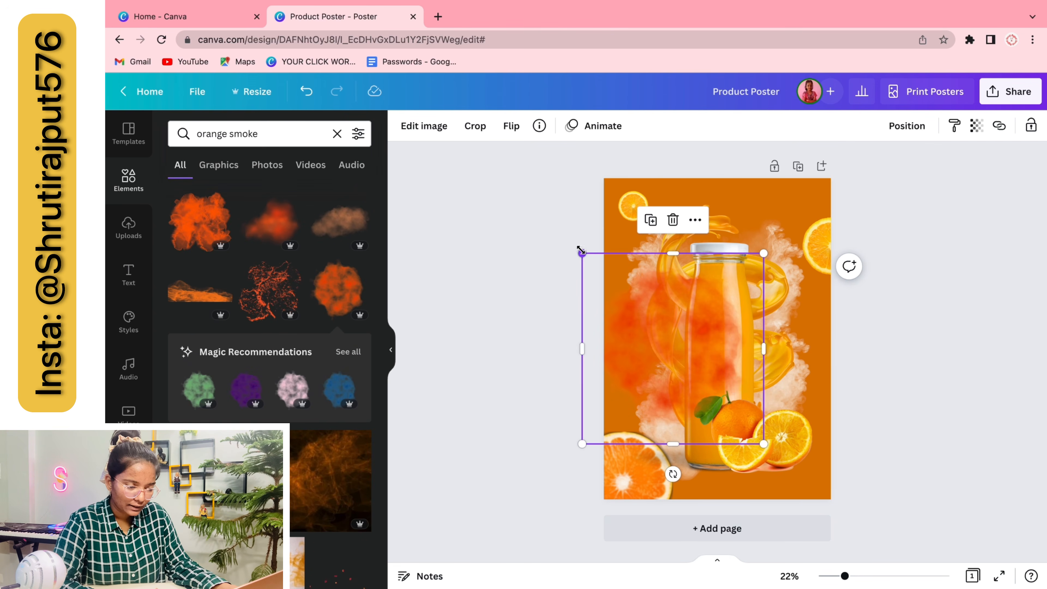
left_click_drag(581, 251, 663, 338)
left_click_drag(730, 374, 690, 341)
left_click(909, 130)
left_click(865, 194)
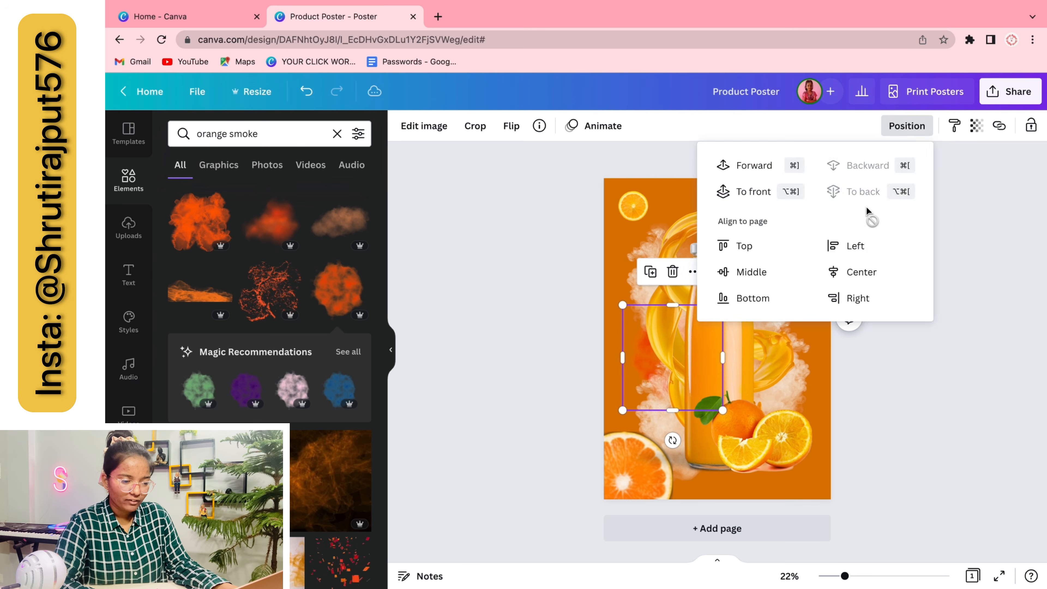
left_click(957, 381)
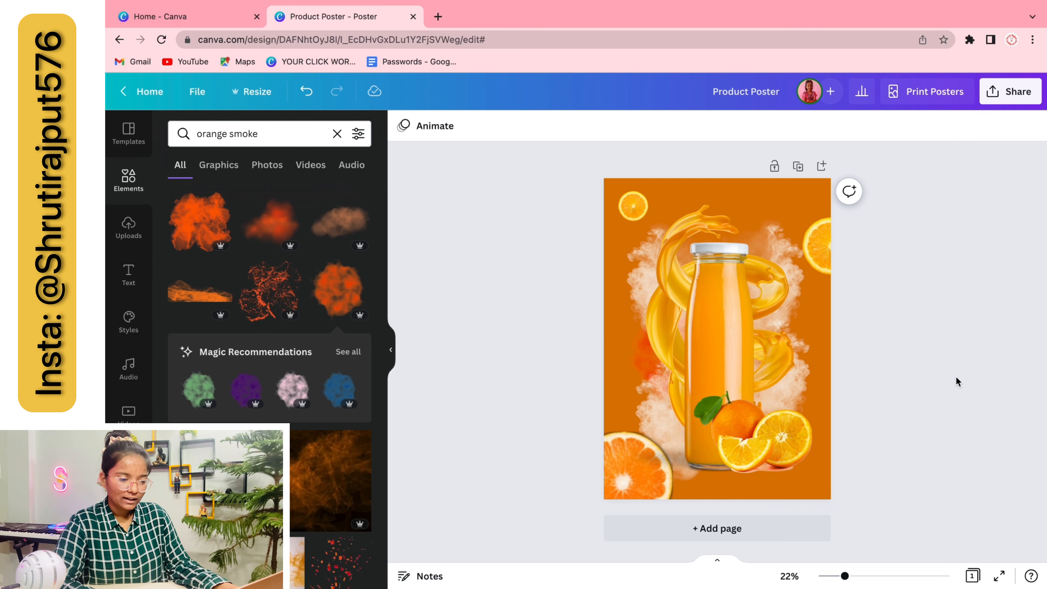
left_click(314, 91)
left_click(648, 339)
key("BackSpace")
left_click(273, 287)
left_click_drag(696, 394, 605, 266)
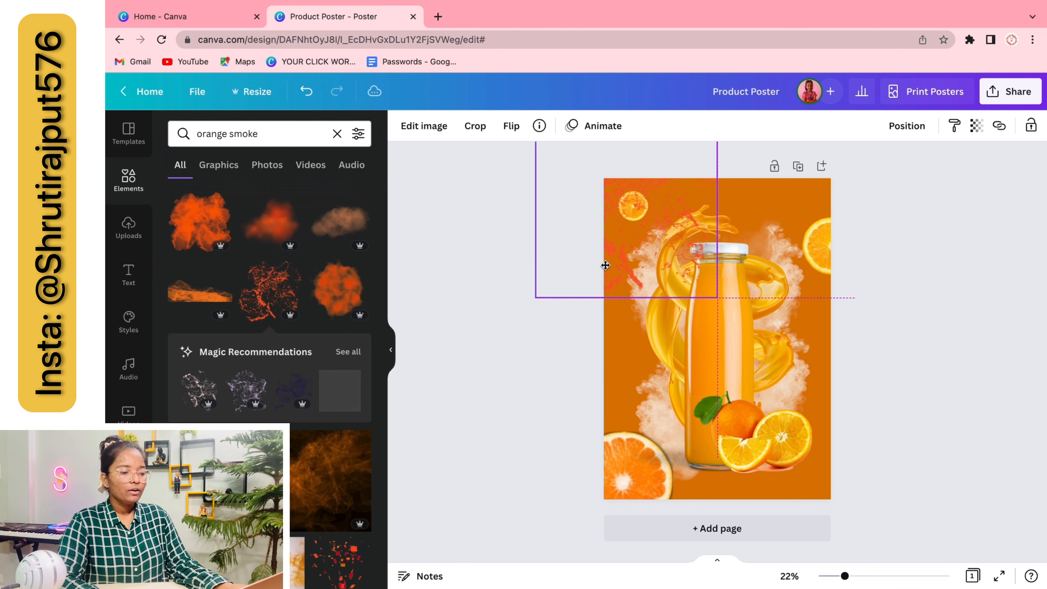
left_click_drag(717, 298, 973, 577)
left_click_drag(874, 412, 858, 402)
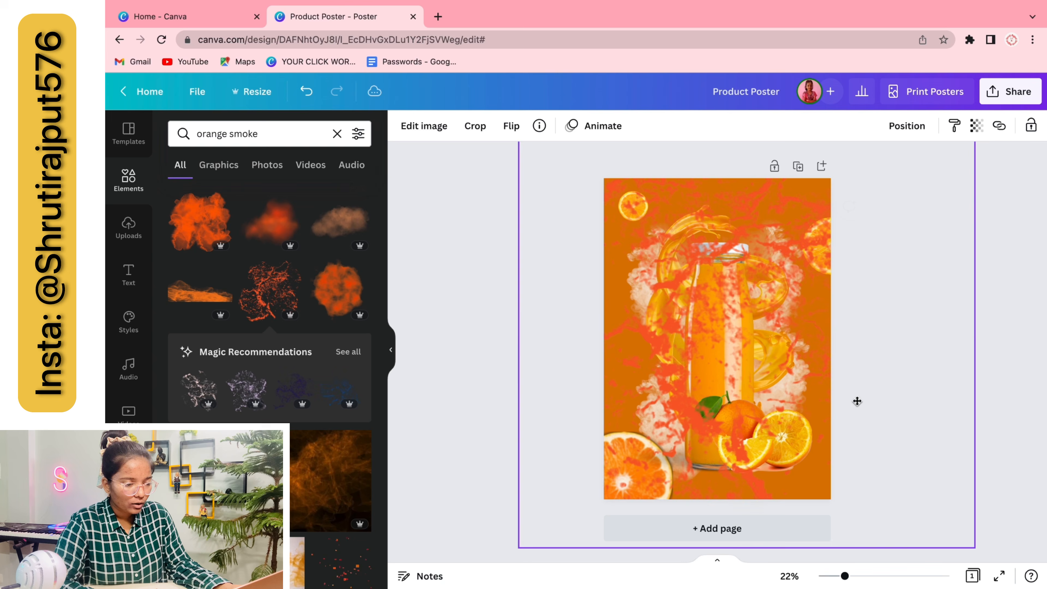
left_click(981, 129)
left_click_drag(970, 179, 928, 179)
left_click(914, 126)
left_click(881, 191)
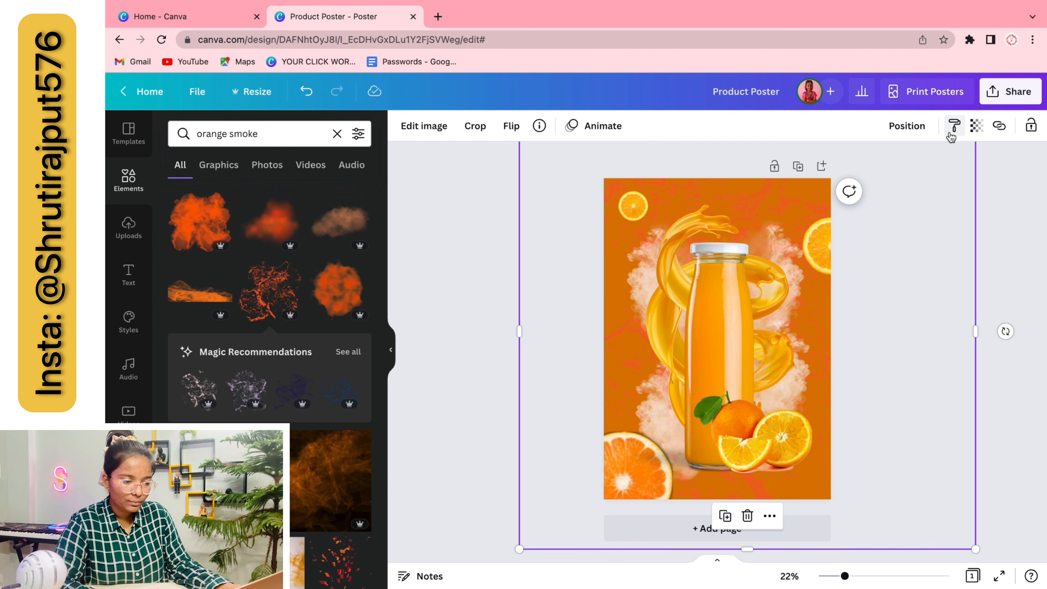
left_click(975, 125)
left_click(884, 343)
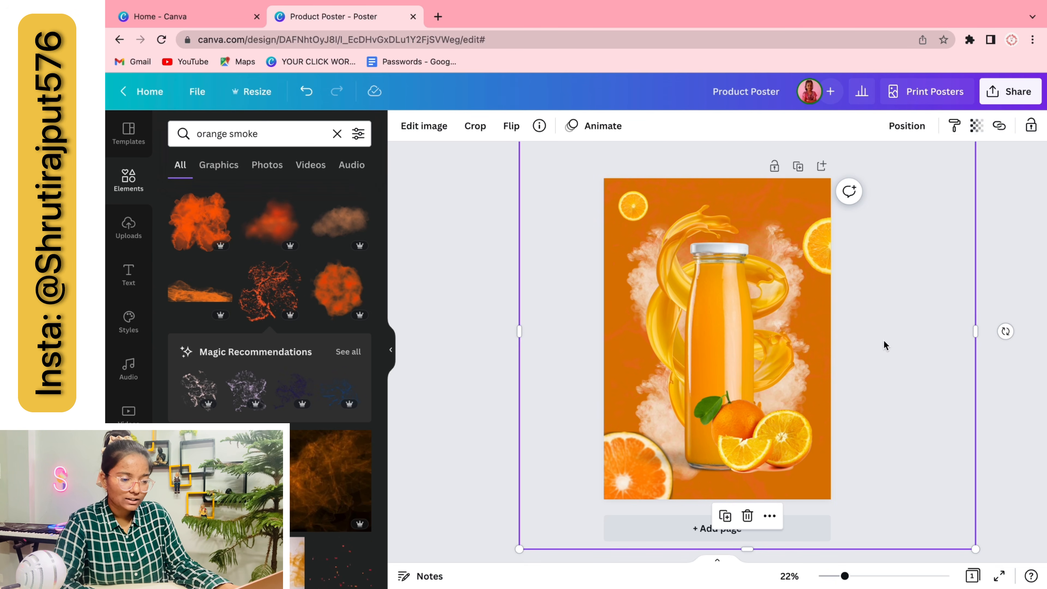
key("Delete")
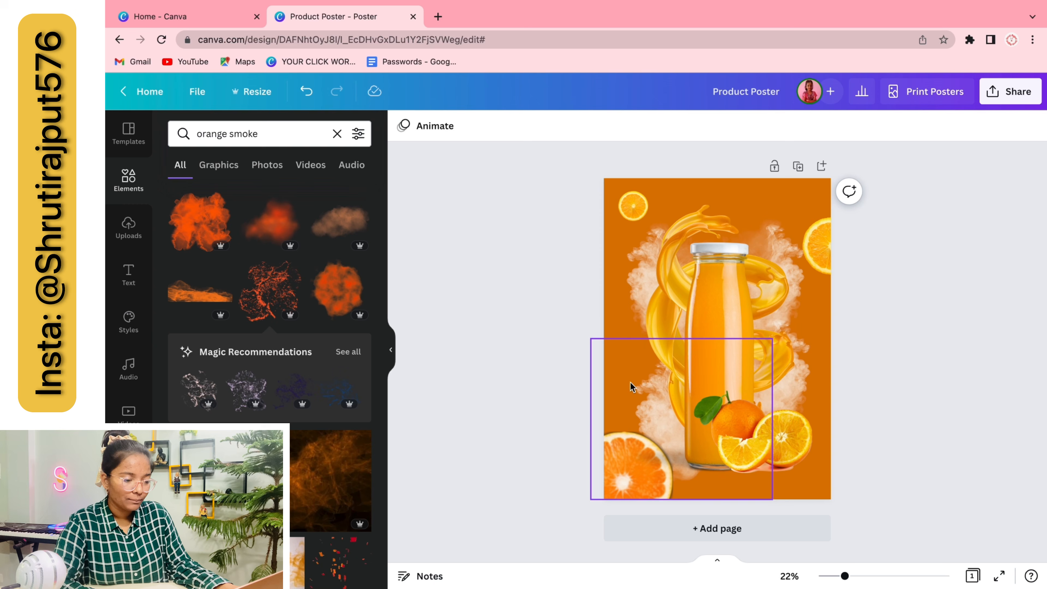
Set the juice splash transparency to 77 and the upper-left smoke to 63
left_click(630, 417)
left_click(976, 126)
left_click_drag(971, 178, 923, 179)
left_click(621, 238)
left_click(976, 125)
left_click(833, 347)
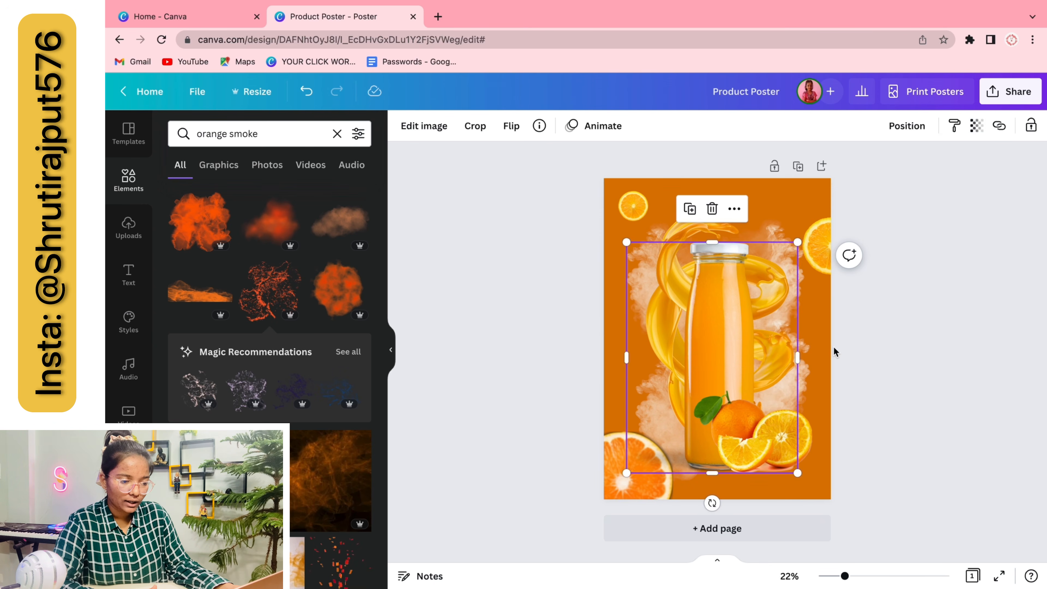
Set the lower bottle smoke's transparency to 71 and check the upper smoke's setting
left_click(823, 387)
left_click(976, 125)
left_click_drag(971, 178, 934, 179)
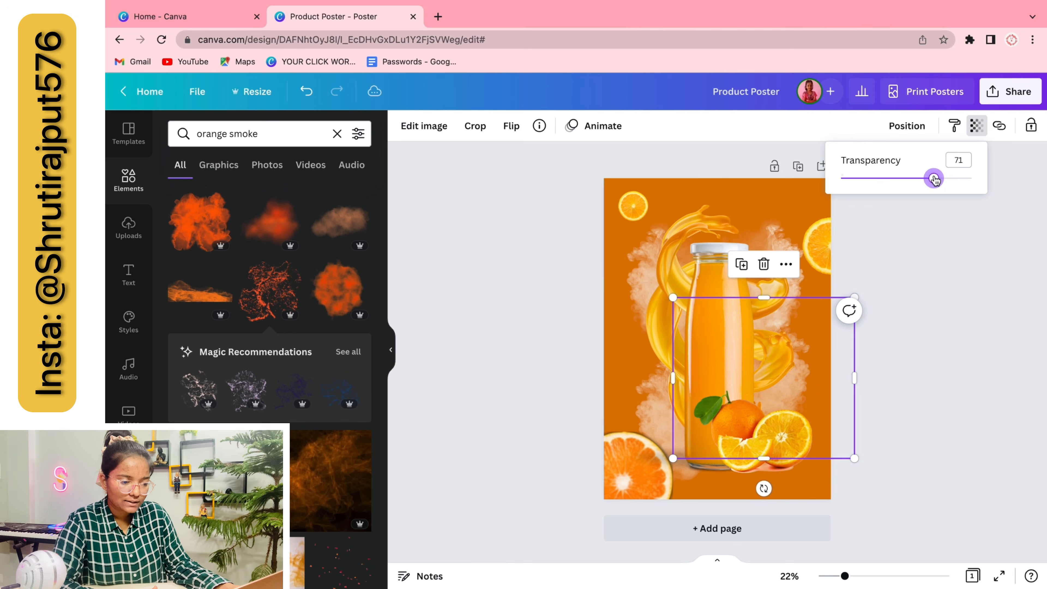
left_click(968, 269)
left_click(785, 218)
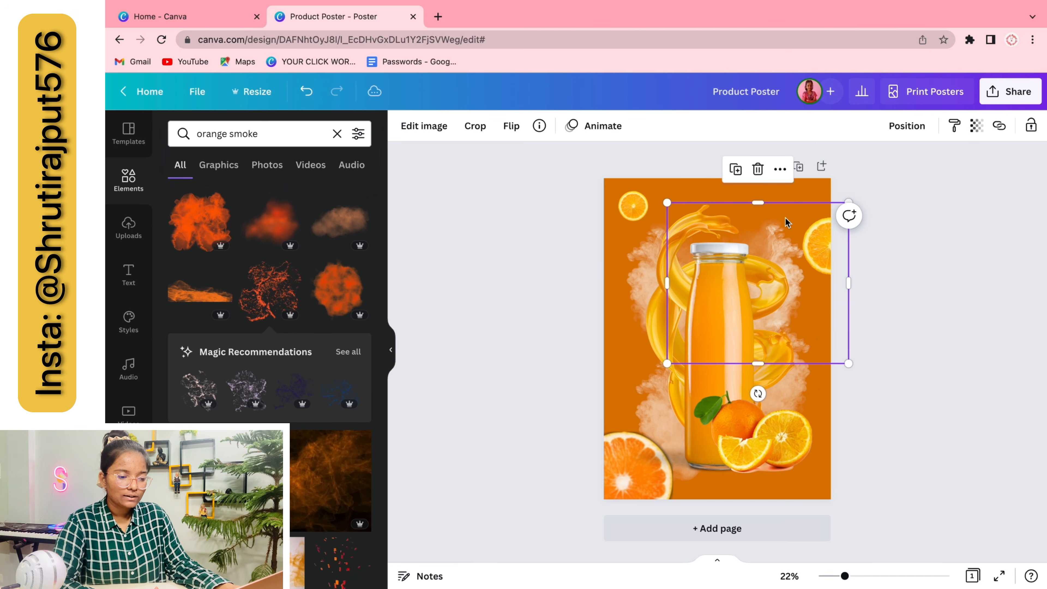
left_click(975, 126)
left_click(965, 295)
Open the Shadows effects under Edit image for the rotated juice splash
left_click(742, 227)
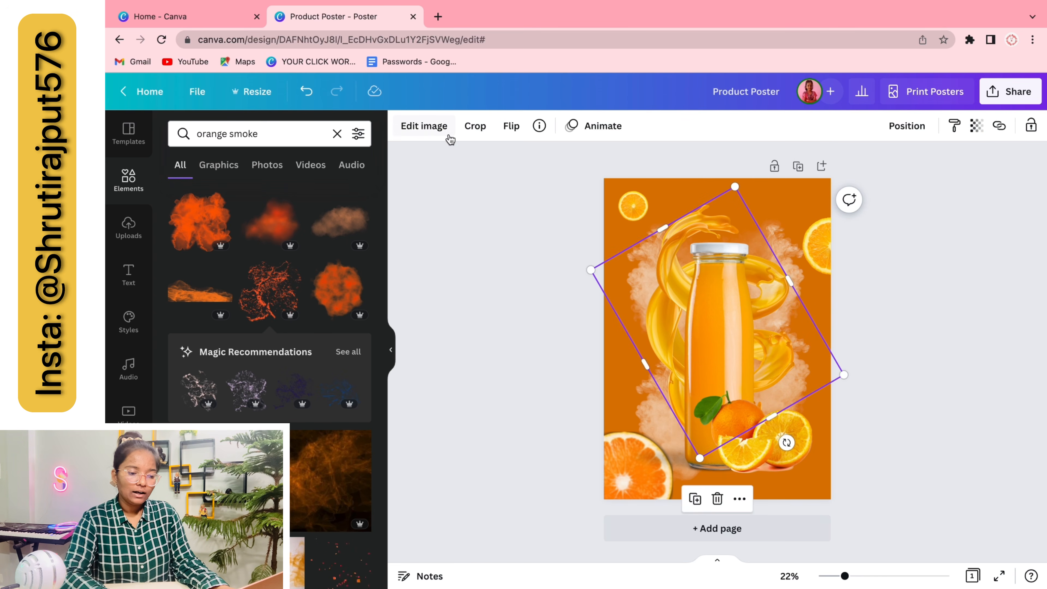
left_click(424, 125)
left_click(199, 247)
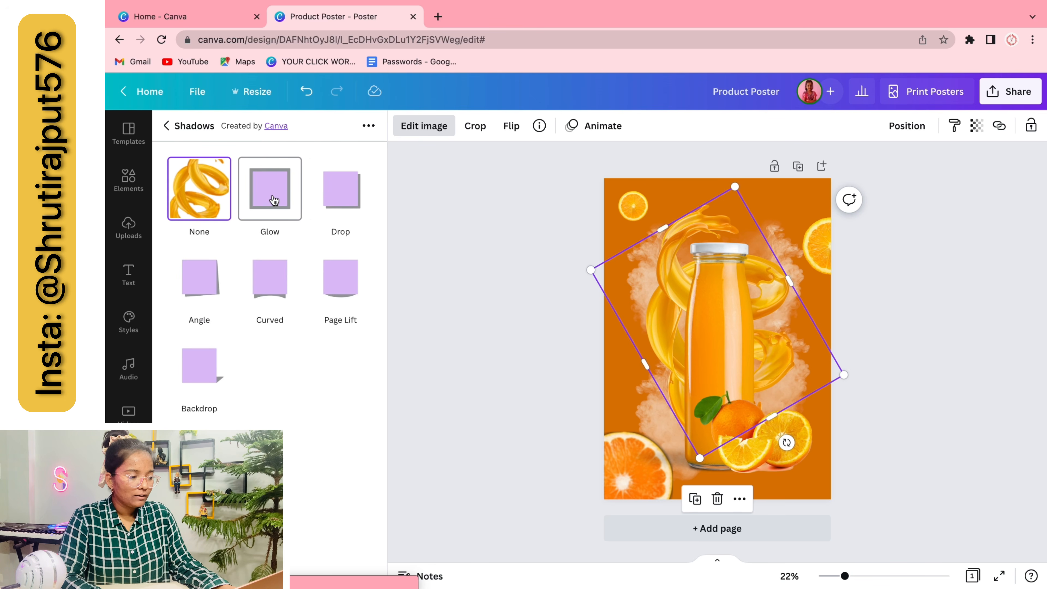
Apply a yellow Glow to the splash with size 13, transparency 64 and blur 9
left_click(275, 184)
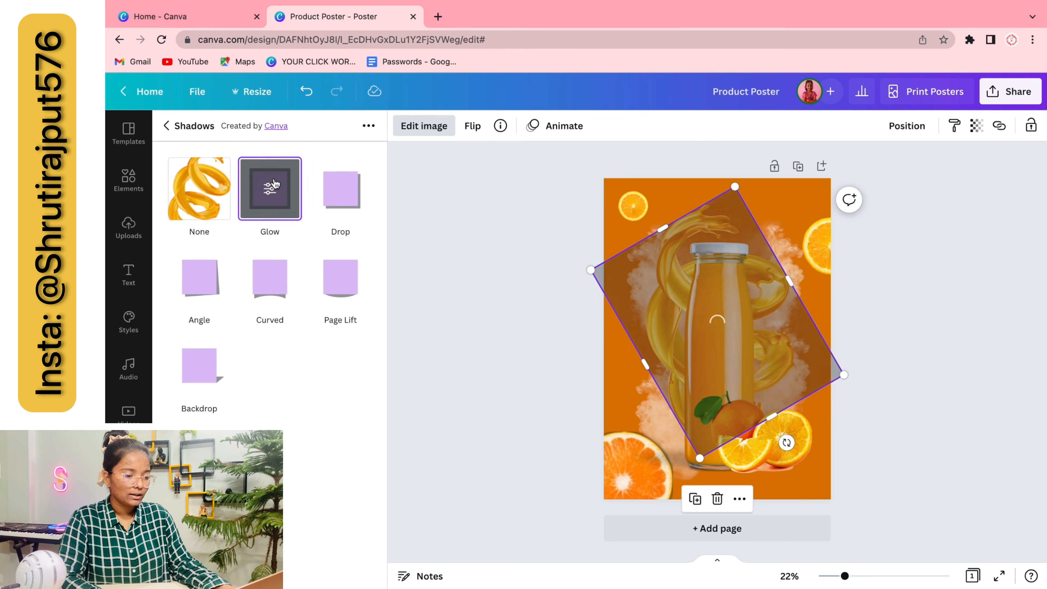
left_click(271, 186)
left_click(366, 295)
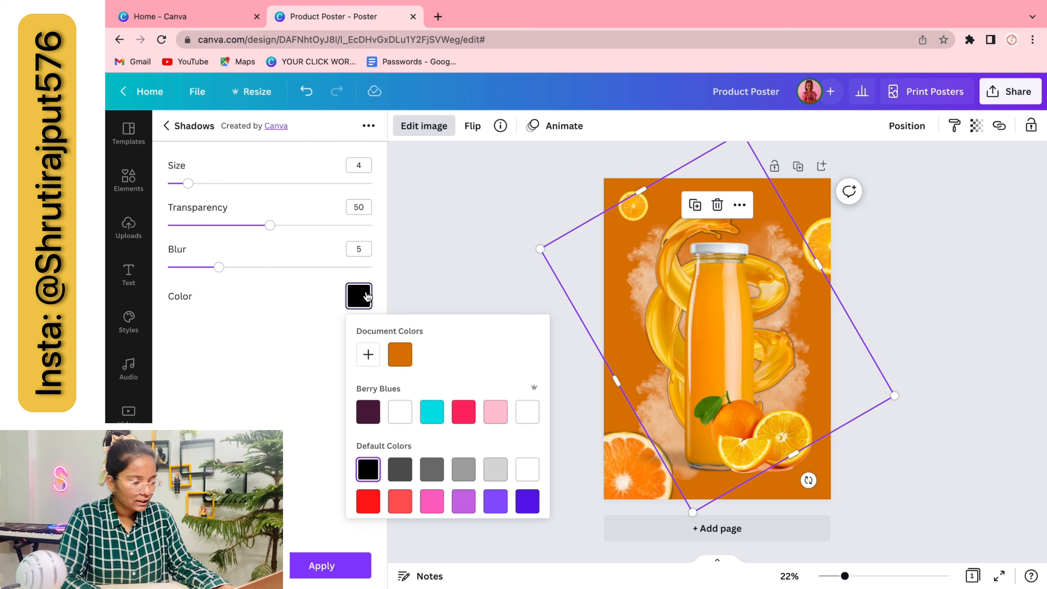
scroll(524, 419, "down", 2)
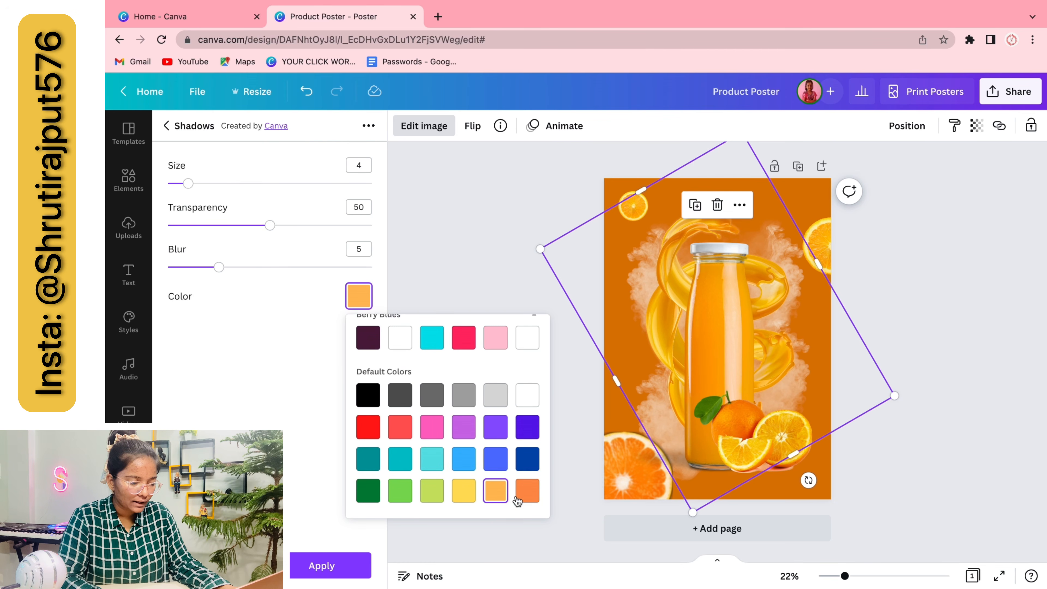
left_click_drag(270, 225, 298, 225)
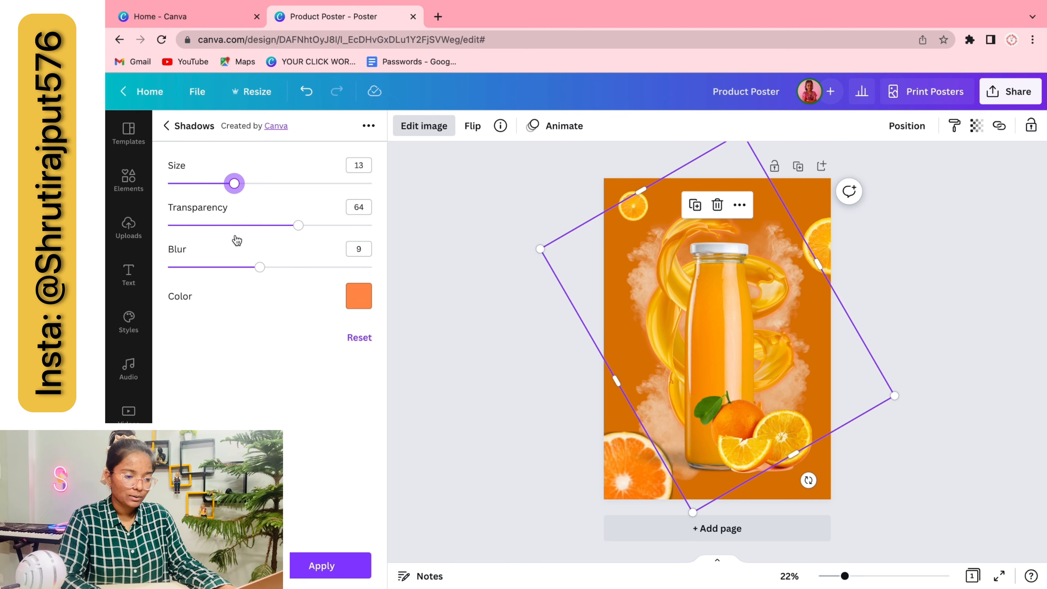
left_click(359, 296)
scroll(466, 474, "down", 2)
left_click(463, 491)
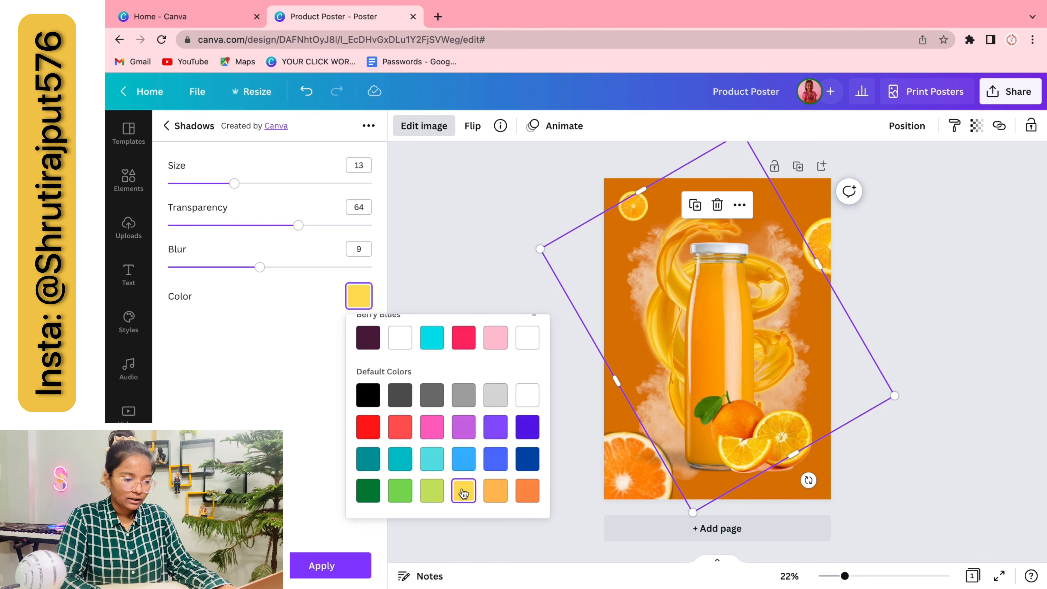
left_click(346, 564)
Try a Glow shadow on the bottle image, then deselect it
left_click(479, 432)
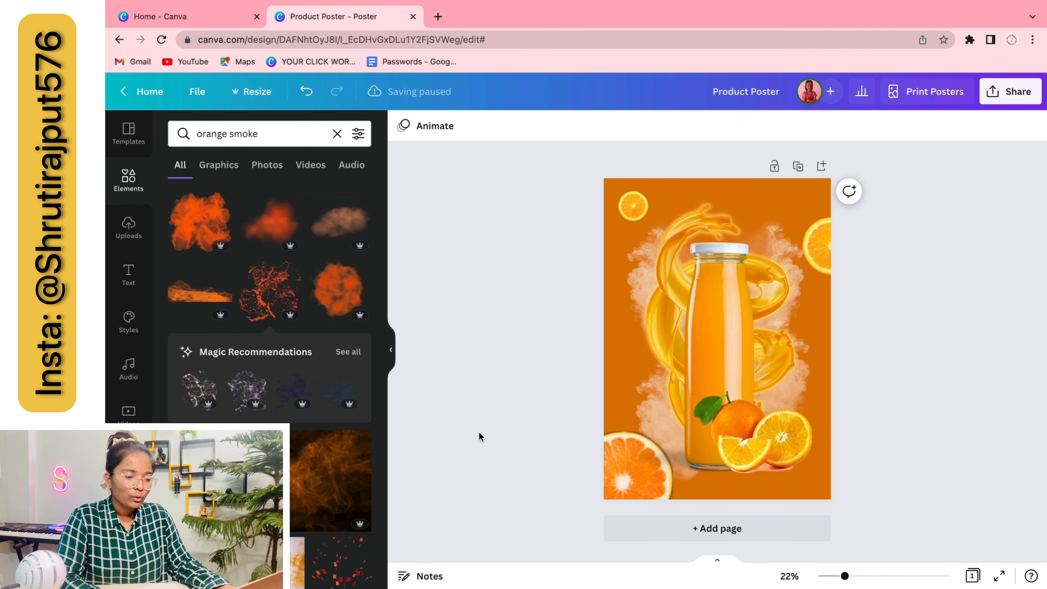
left_click(709, 334)
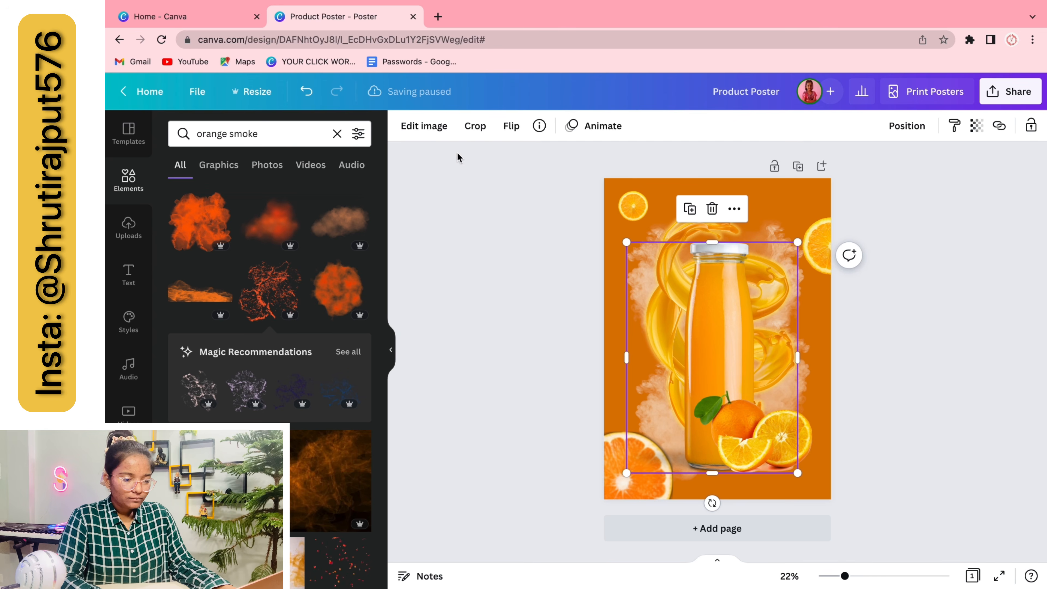
left_click(451, 133)
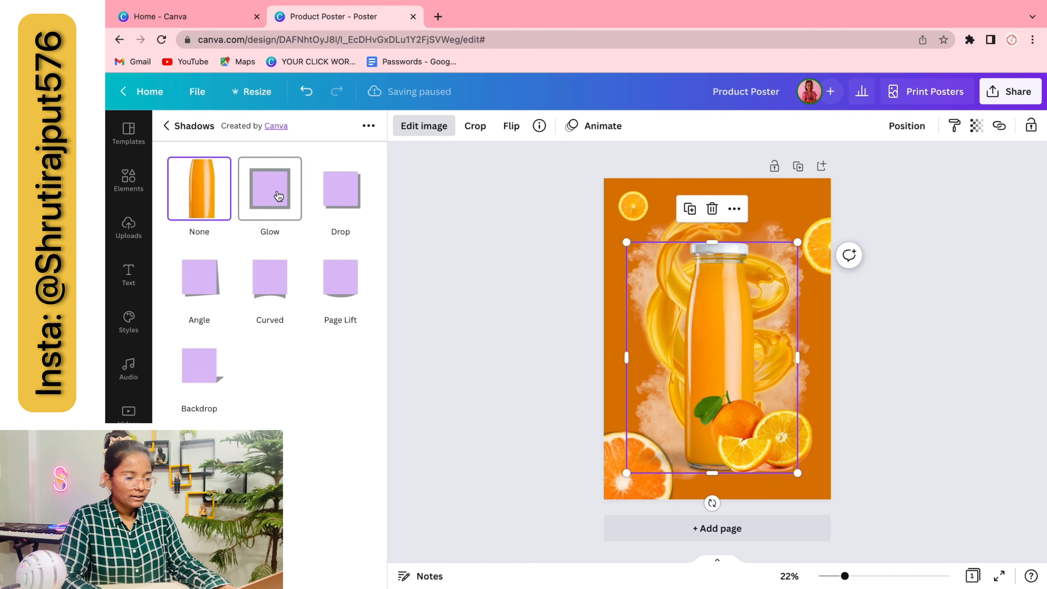
left_click(279, 196)
left_click(436, 317)
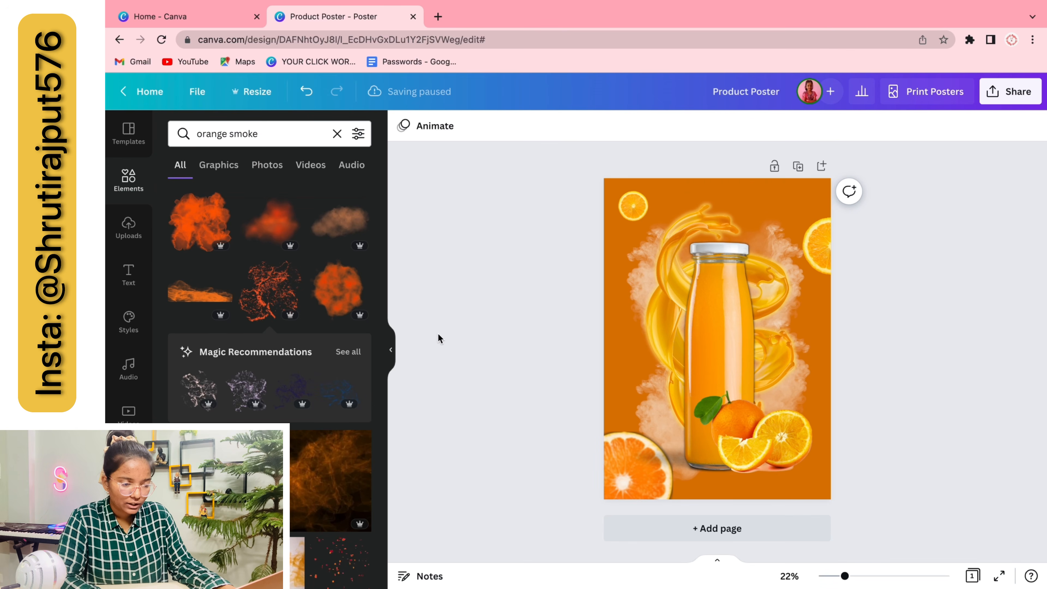
Search Photos for 'leaf' and add a green leaves photo near the top edge
double_click(296, 131)
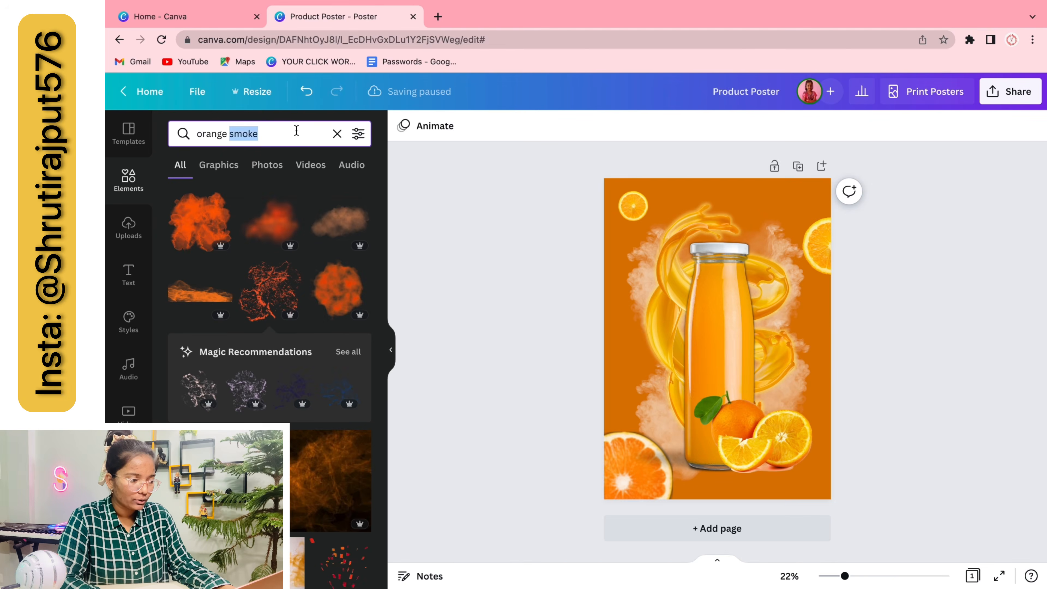
type("leaf")
key("Return")
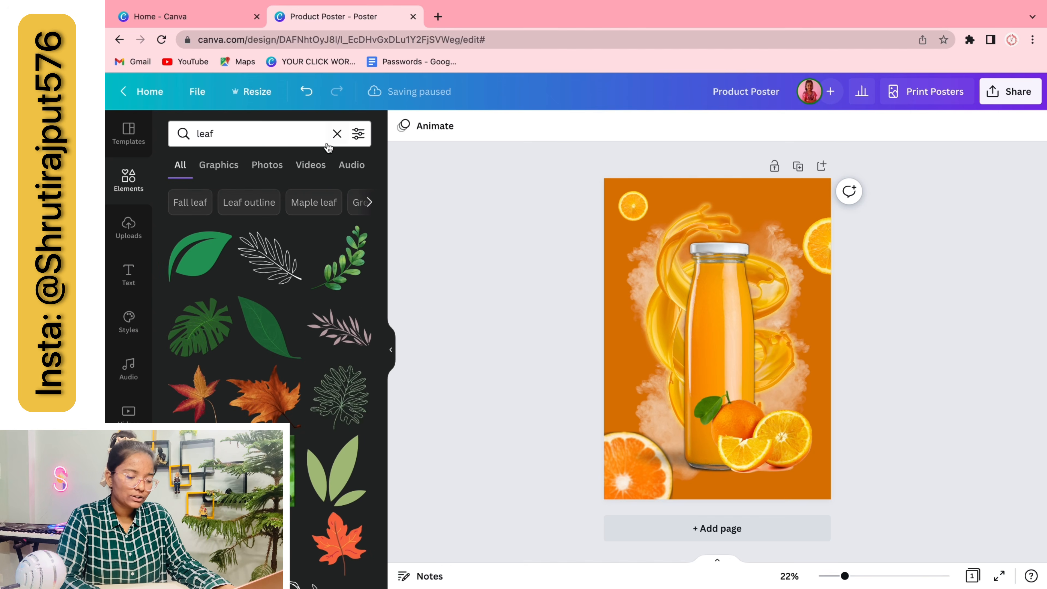
left_click(267, 165)
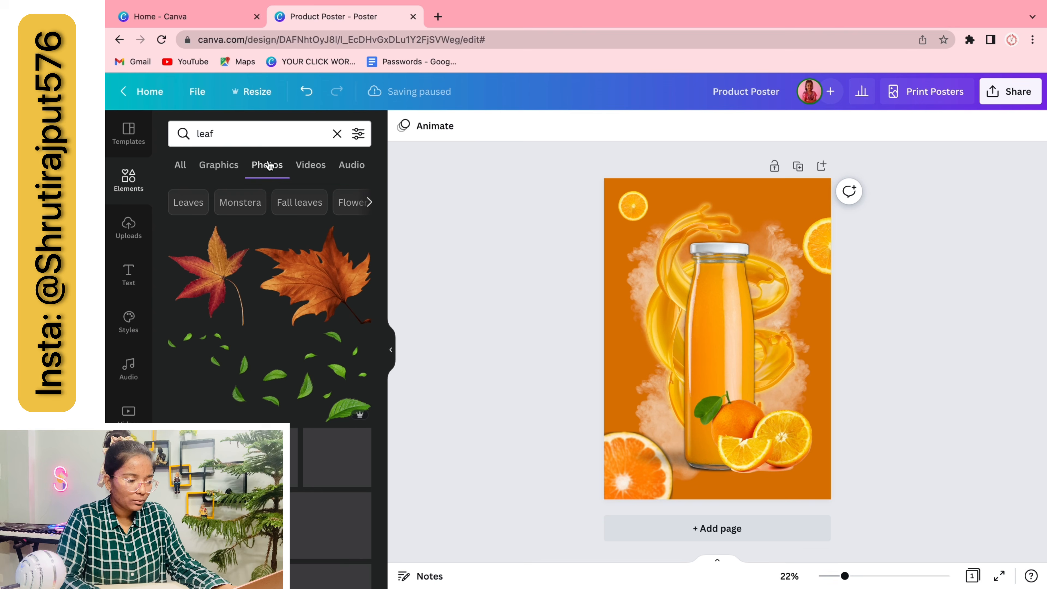
left_click(250, 378)
left_click_drag(679, 352, 613, 209)
Flip the leaves photo vertically, place it top-left, then delete it
left_click(512, 126)
left_click(536, 185)
left_click(563, 289)
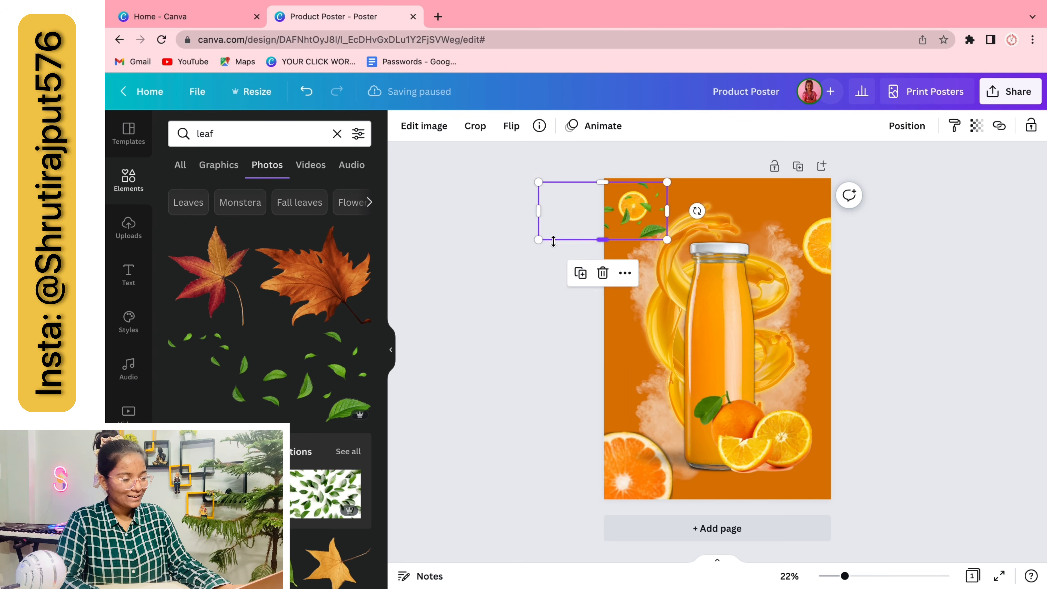
left_click(508, 273)
left_click(635, 208)
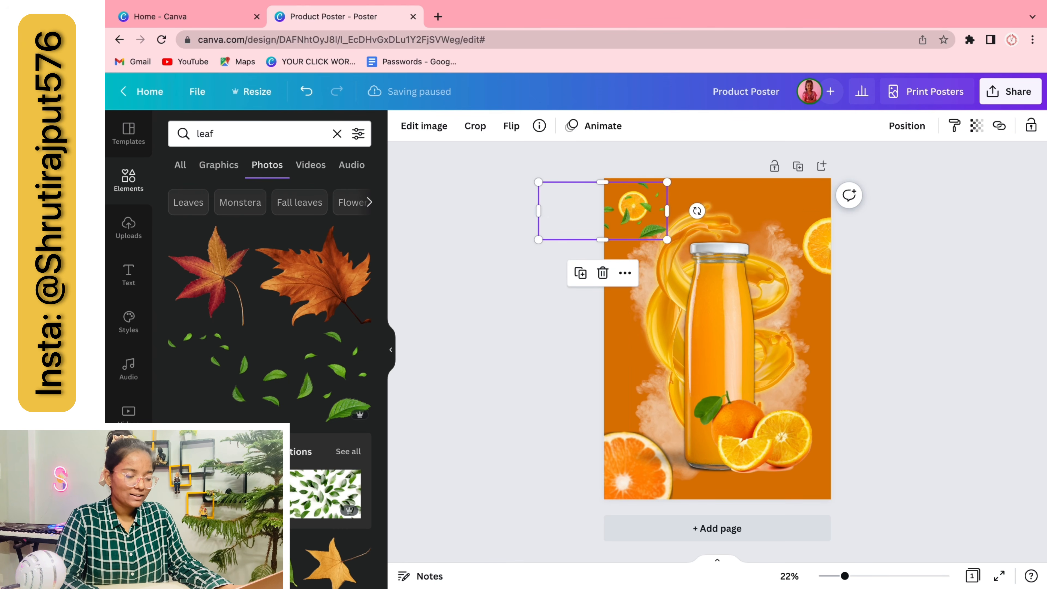
key("Delete")
Clear the 'leaf' text from the element search box
scroll(268, 330, "down", 10)
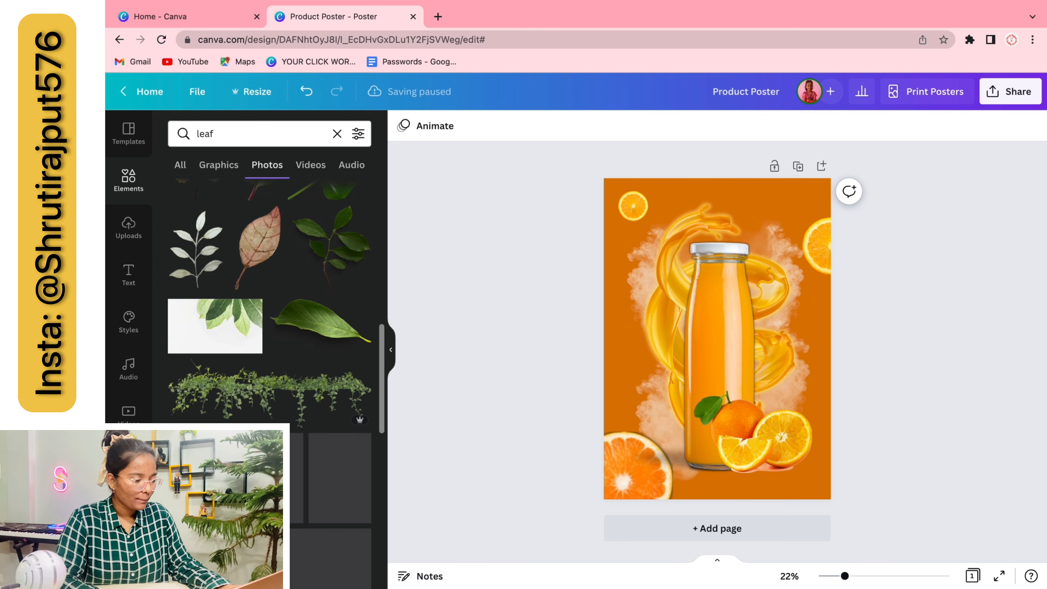
left_click(227, 136)
key("BackSpace")
key("BackSpace")
key("BackSpace")
key("BackSpace")
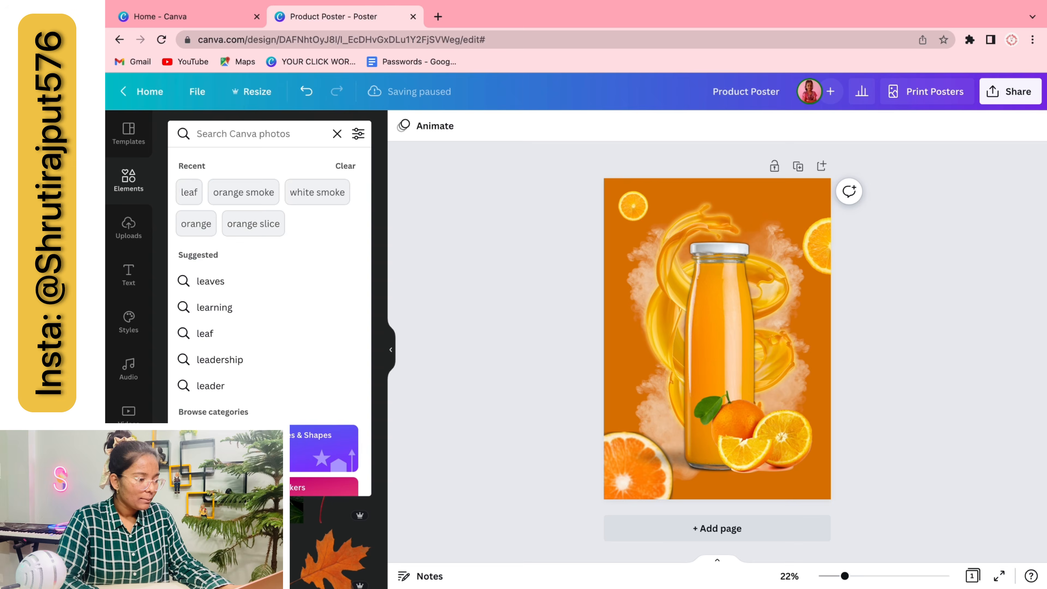
Search 'pudina leaf', add a mint-leaves photo, shrink it and send it behind the bottle
type("pudina leaf")
key("Return")
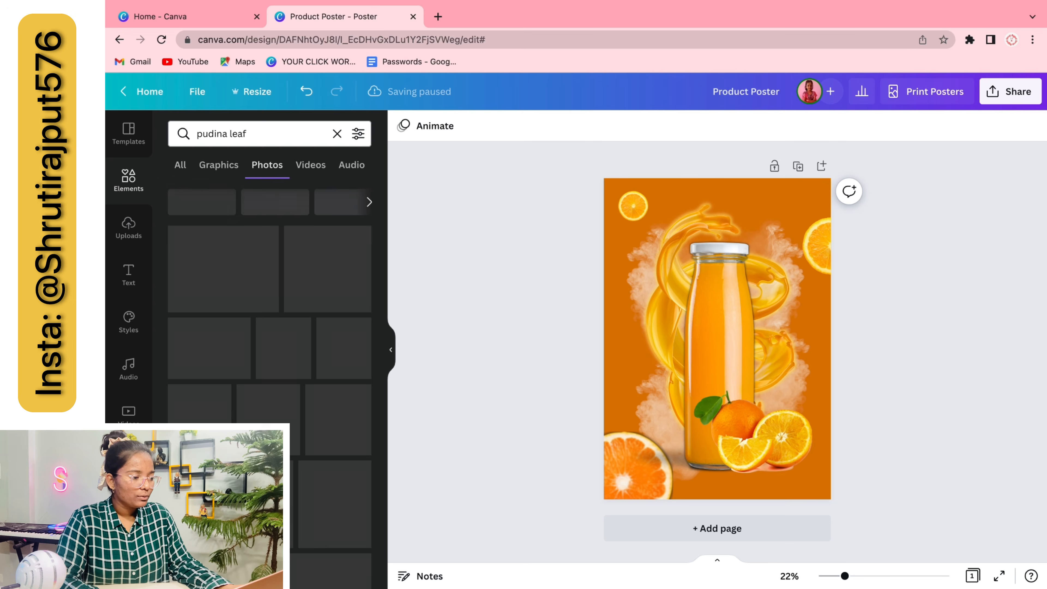
scroll(293, 310, "down", 2)
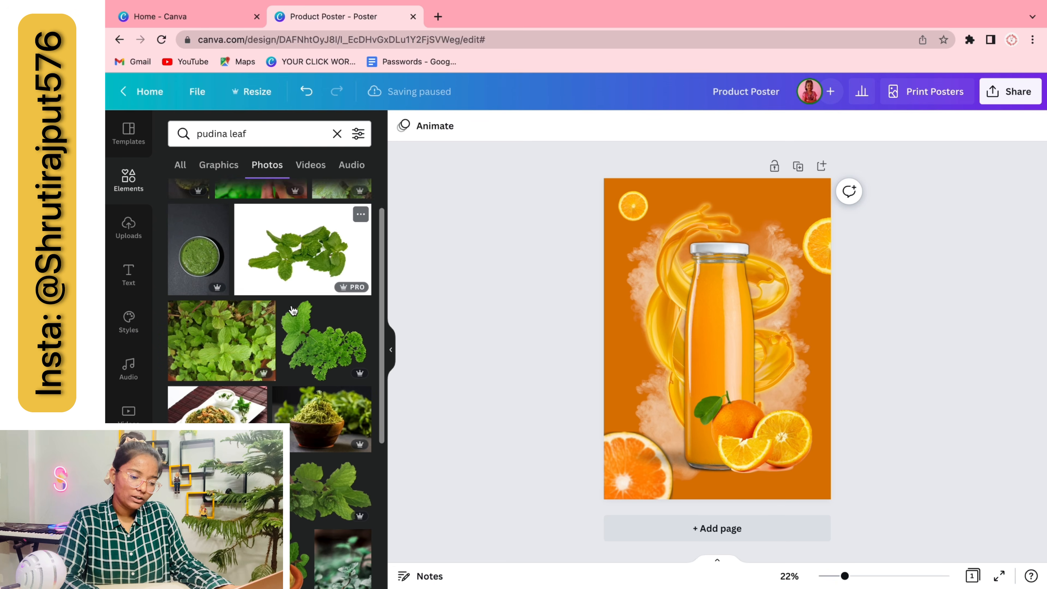
scroll(293, 309, "down", 2)
left_click(313, 433)
left_click_drag(785, 330, 745, 453)
left_click_drag(727, 465, 745, 456)
left_click(925, 125)
left_click(866, 164)
left_click(987, 413)
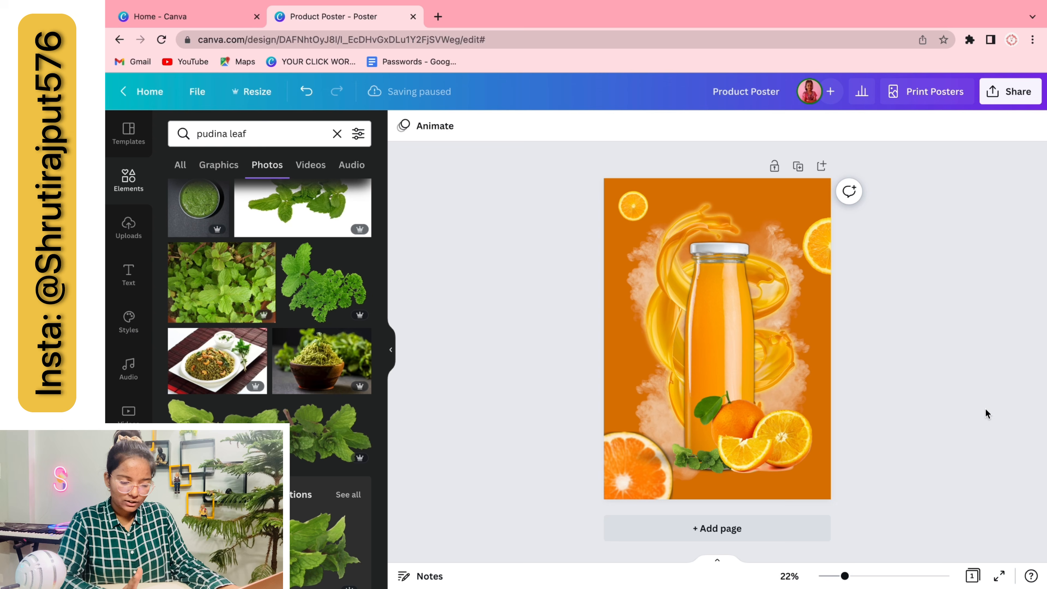
Bring the bottom-left orange slice to the front and enlarge the top-left slice
left_click(711, 468)
left_click(629, 480)
left_click(907, 125)
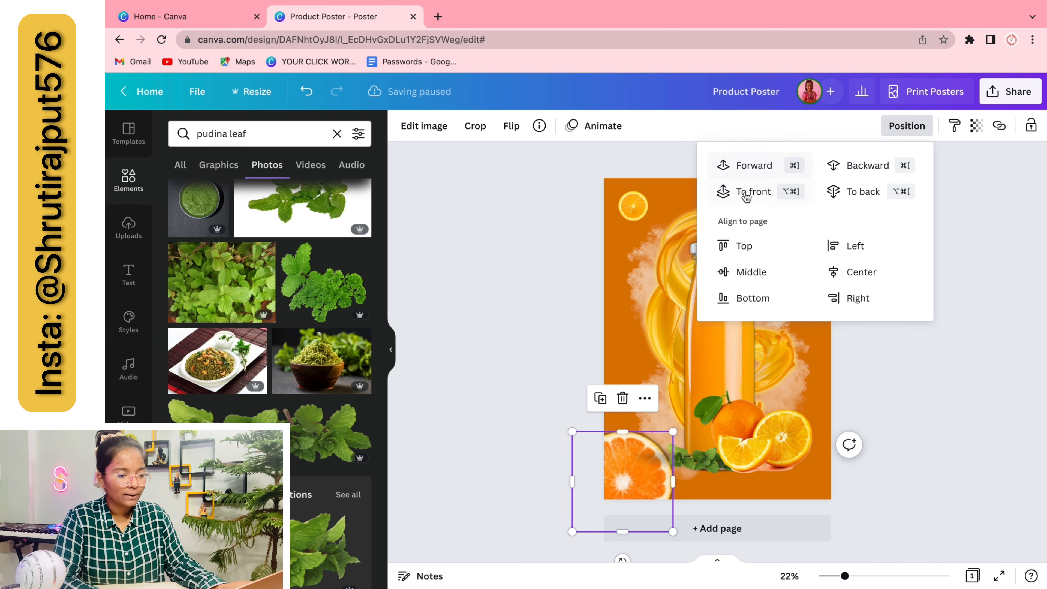
left_click(747, 197)
left_click(874, 424)
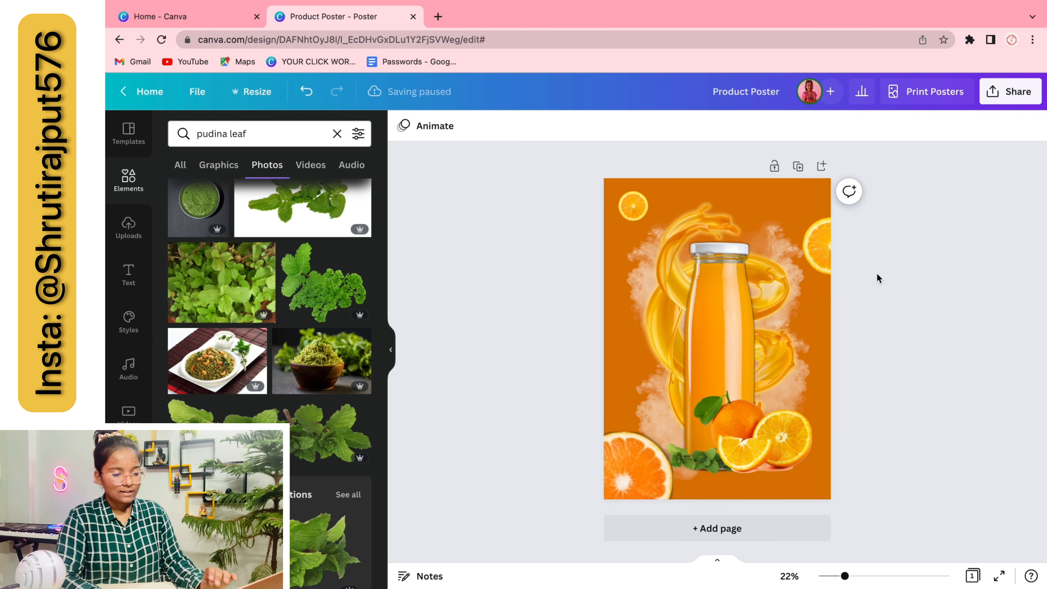
left_click(635, 209)
left_click_drag(624, 187, 599, 131)
left_click(402, 334)
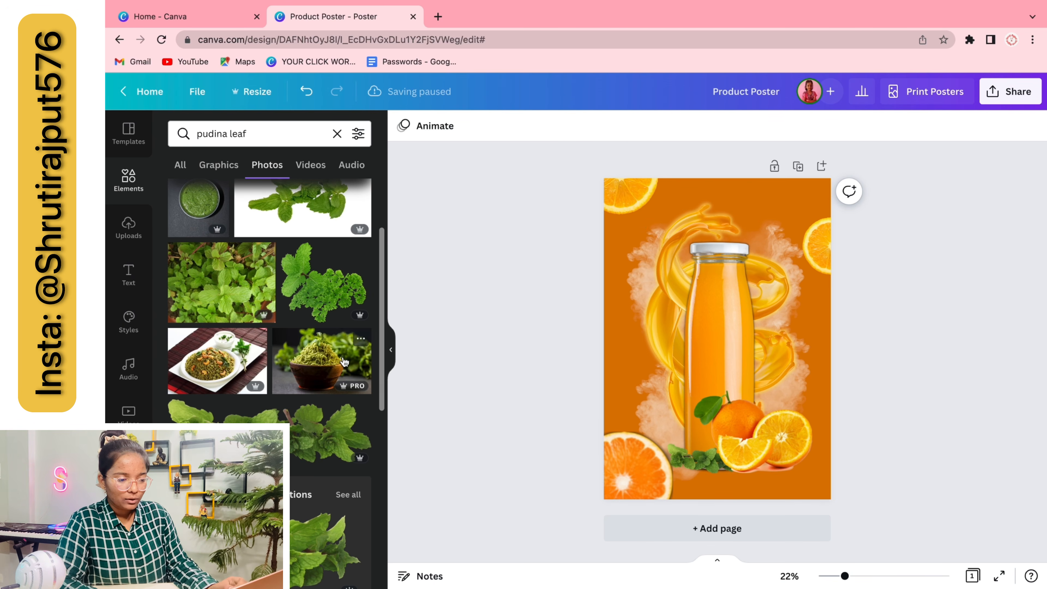
Switch the search to 'Leaves' and add a falling-leaves photo
scroll(344, 362, "down", 5)
scroll(344, 362, "up", 10)
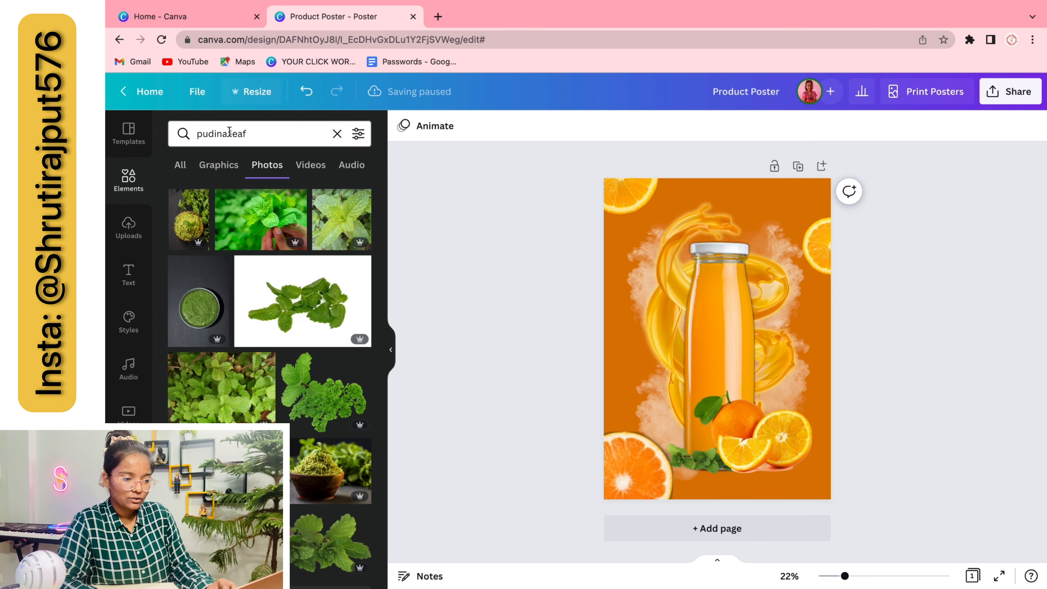
key("BackSpace")
scroll(264, 252, "down", 3)
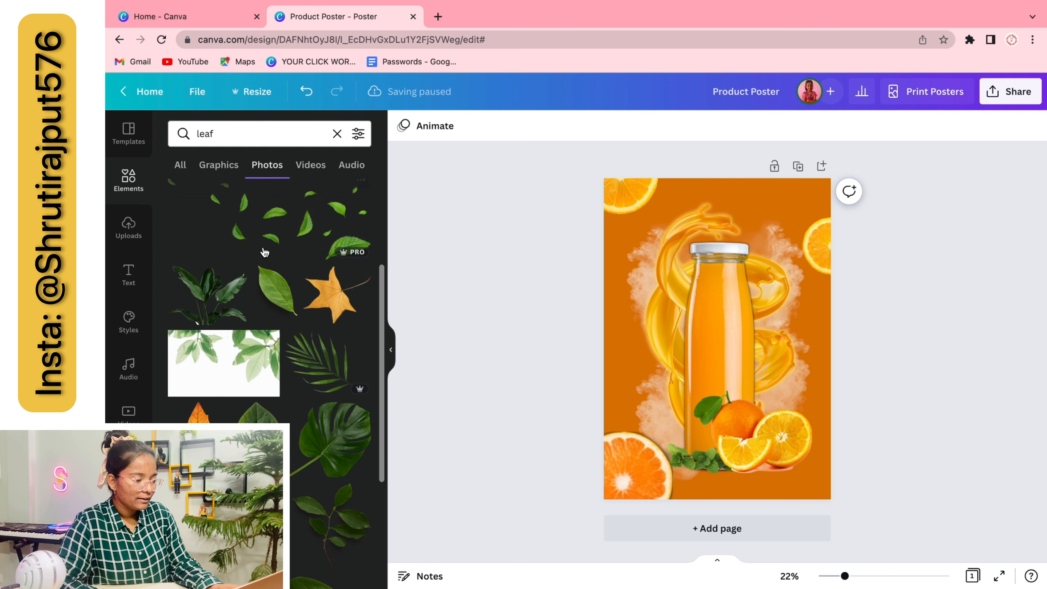
scroll(266, 275, "down", 3)
scroll(267, 289, "up", 7)
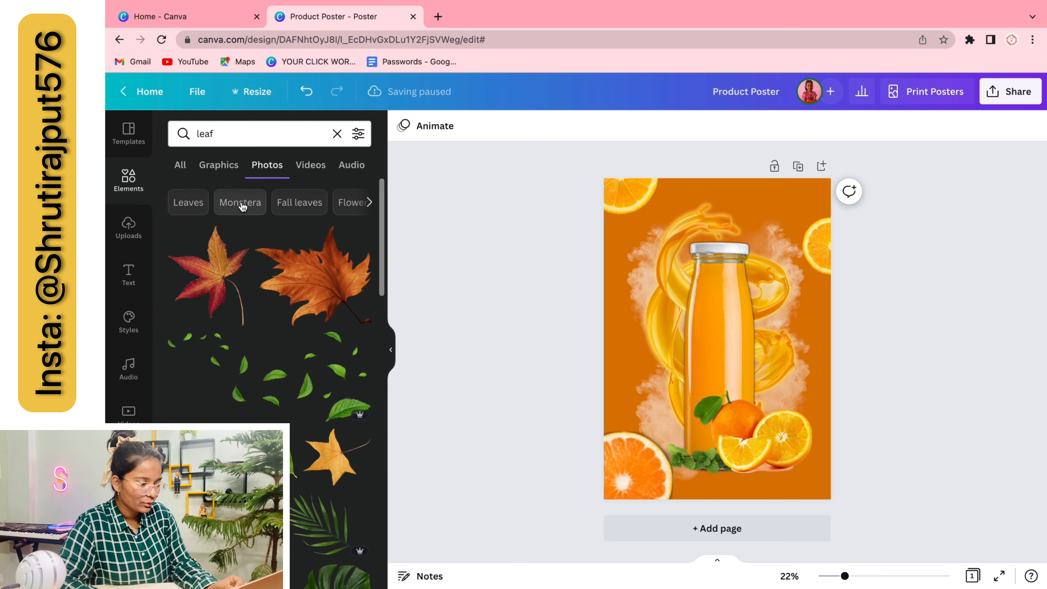
left_click(206, 210)
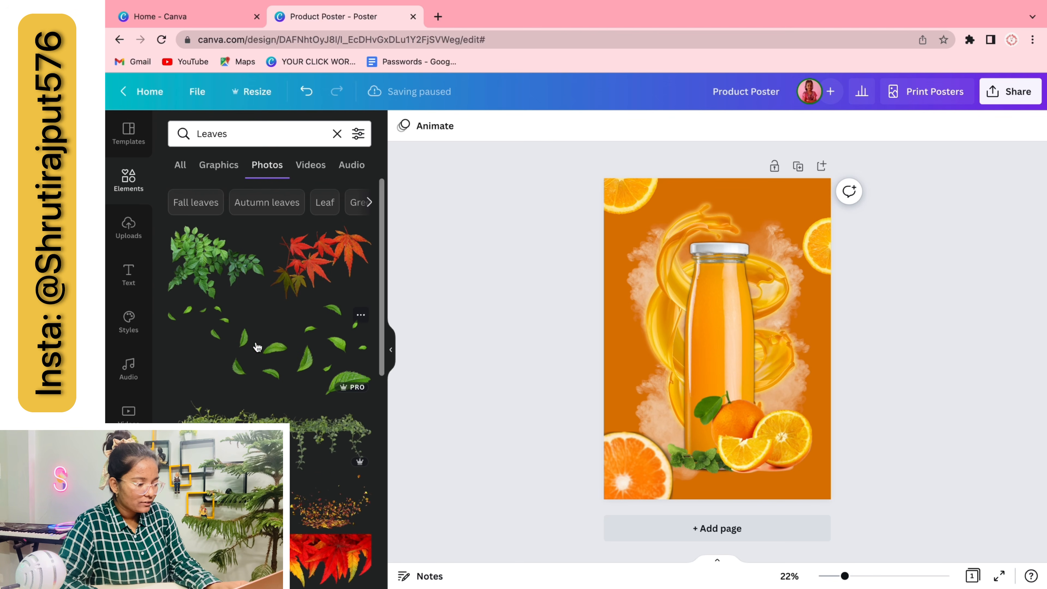
left_click(325, 356)
Add a floating-leaves photo, tilt it, move it upper left and send it to the back
left_click(463, 363)
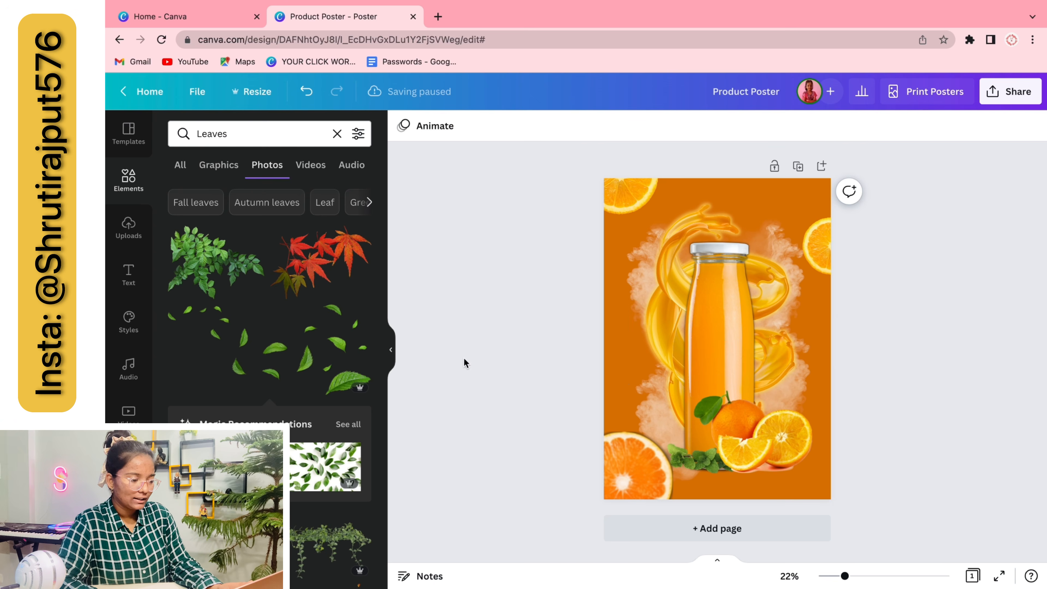
scroll(336, 363, "down", 10)
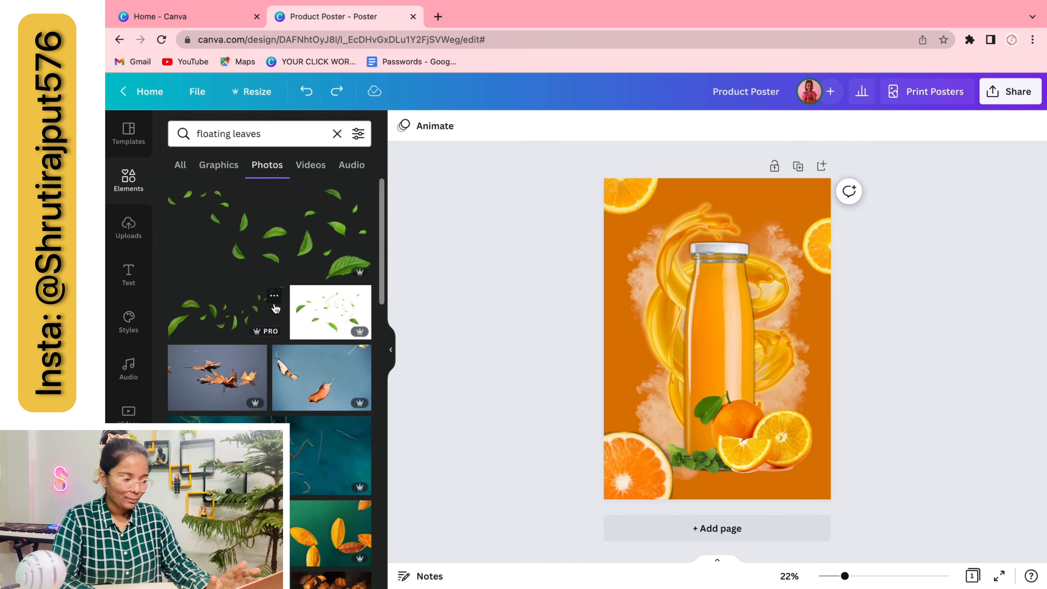
left_click(304, 229)
left_click_drag(715, 413, 756, 400)
left_click_drag(725, 318, 634, 216)
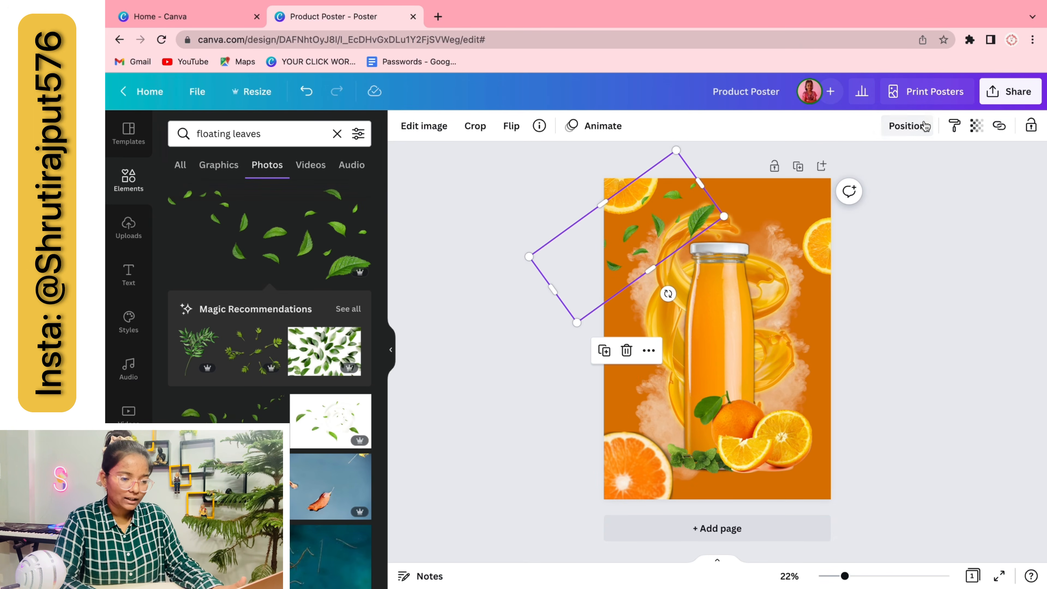
left_click(922, 128)
left_click(863, 191)
Duplicate the leaves, resize the copy and move it to the upper-right corner
key("super+d")
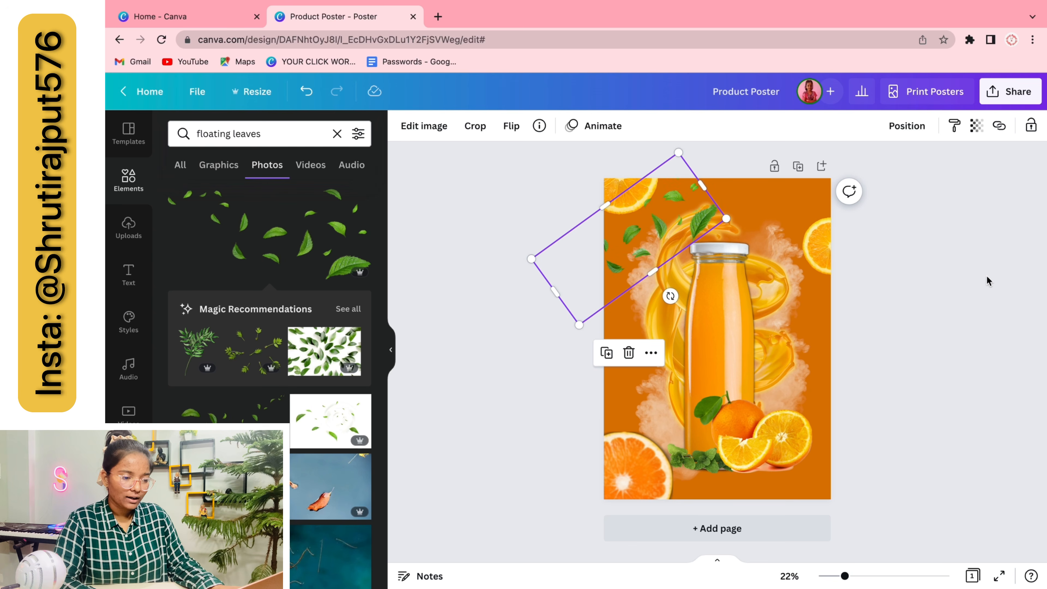
left_click_drag(632, 250, 629, 246)
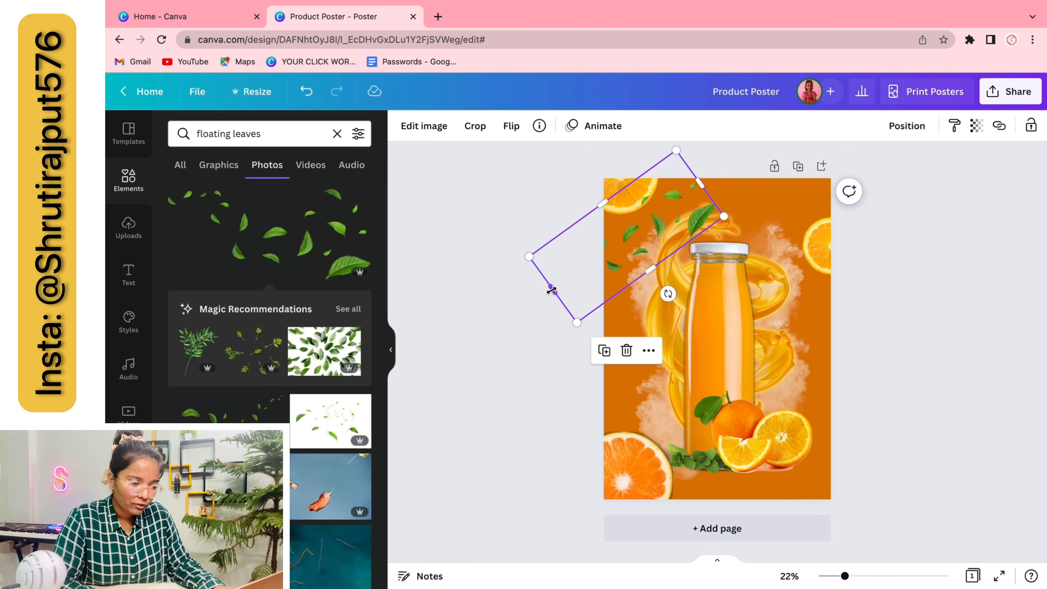
left_click_drag(551, 289, 663, 214)
left_click(918, 289)
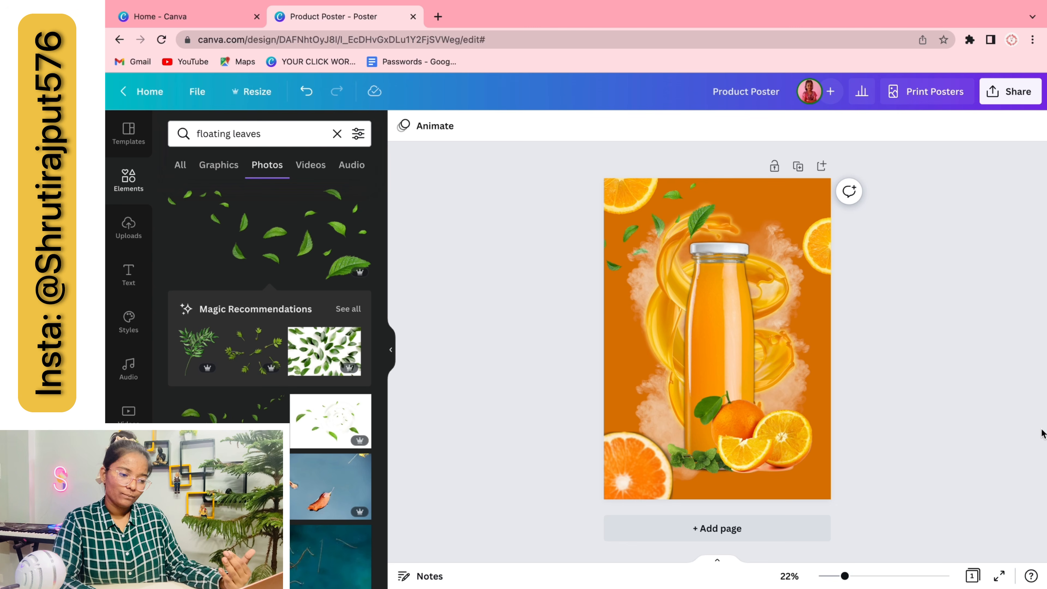
left_click_drag(681, 201, 806, 283)
Reposition the upper-right leaf and enlarge it from its corner
left_click(512, 126)
left_click(860, 223)
left_click(890, 289)
left_click(850, 320)
left_click(815, 296)
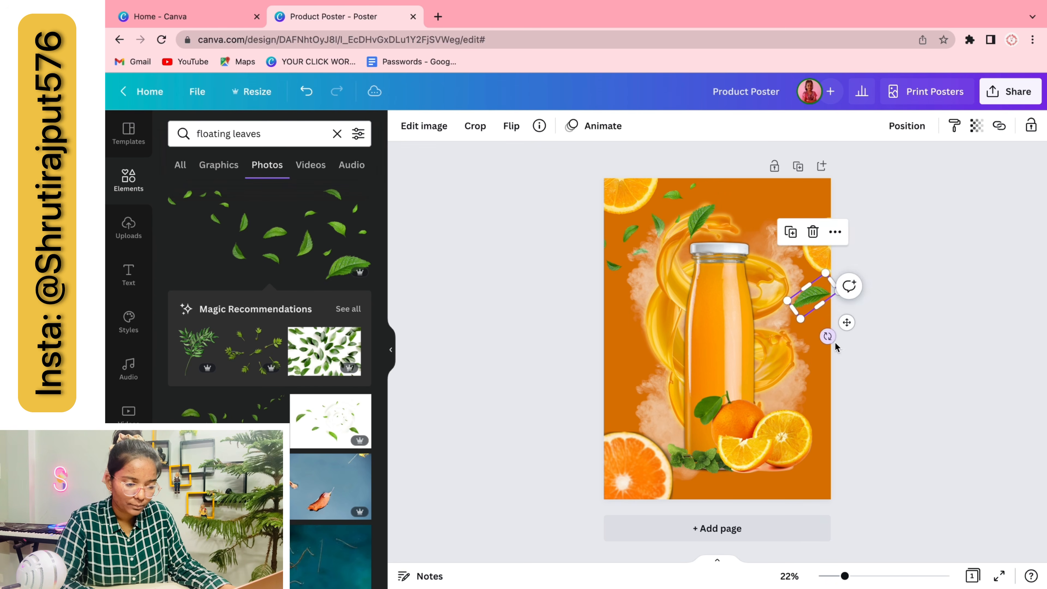
left_click_drag(847, 323, 813, 515)
left_click_drag(835, 473, 862, 432)
Tilt the leaf over the top-right corner and move the right orange slice slightly down
left_click(412, 125)
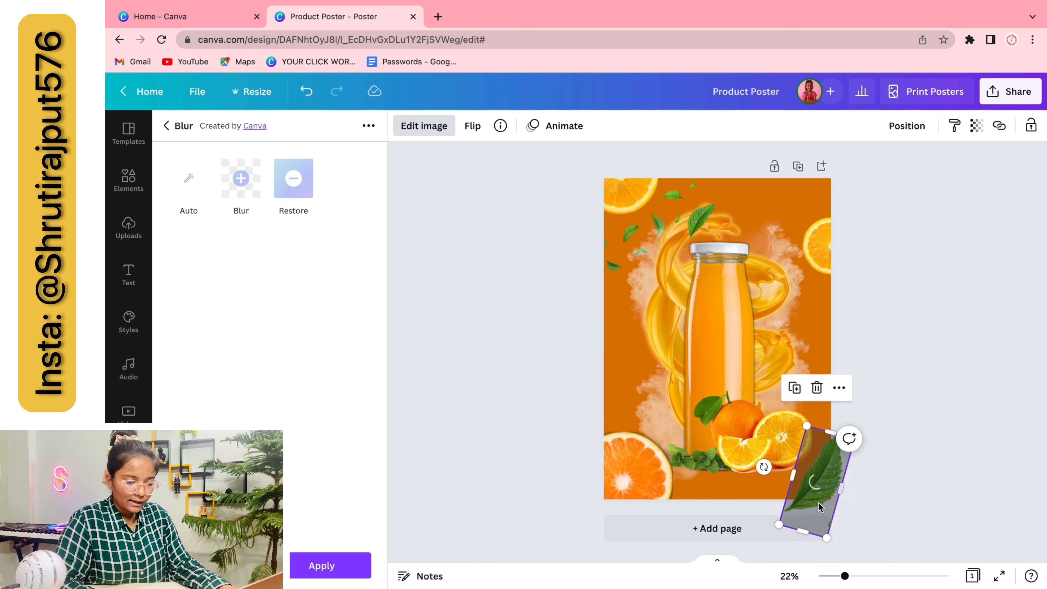
left_click_drag(764, 468, 805, 516)
left_click_drag(813, 488, 807, 196)
left_click(869, 319)
left_click_drag(817, 248, 821, 286)
left_click(895, 375)
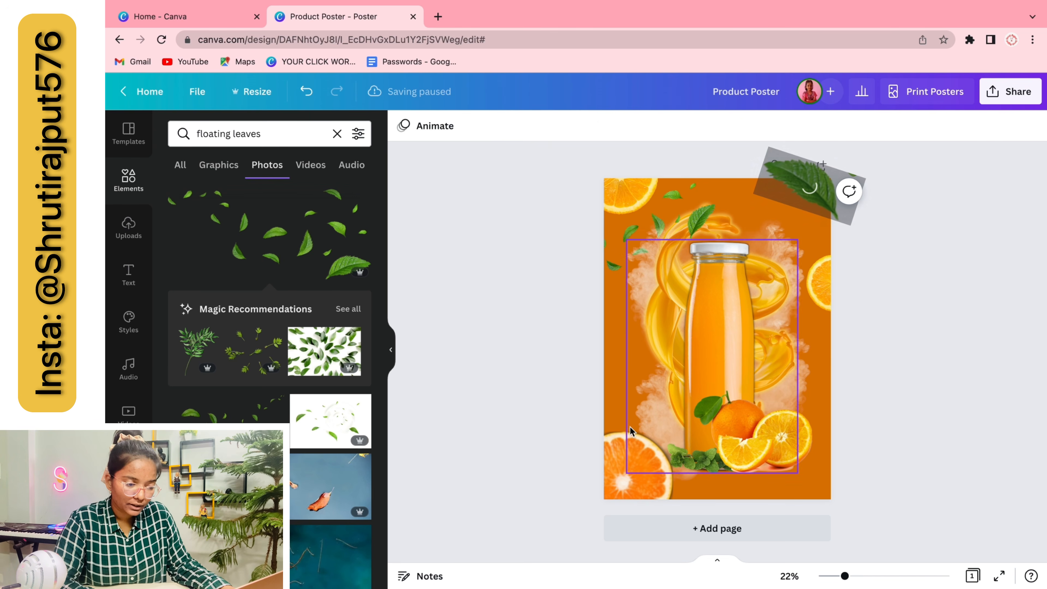
Move the smoke up-left and add a horizontally flipped copy on the right, sent to the back
left_click(618, 431)
left_click_drag(618, 431, 591, 356)
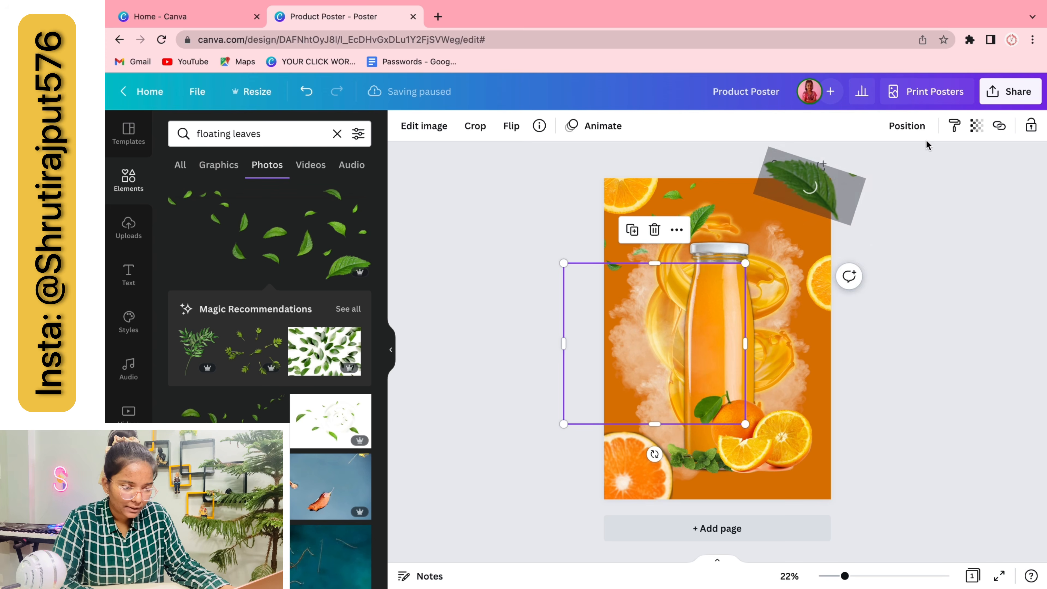
left_click(907, 125)
key("super+d")
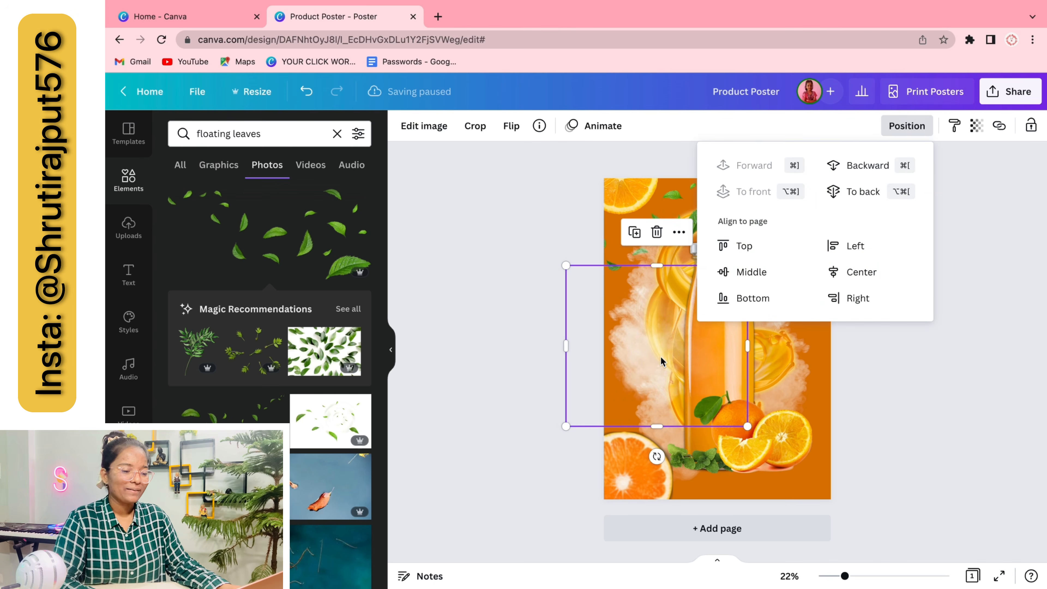
left_click_drag(661, 361, 807, 346)
left_click(511, 126)
left_click(511, 160)
left_click(863, 192)
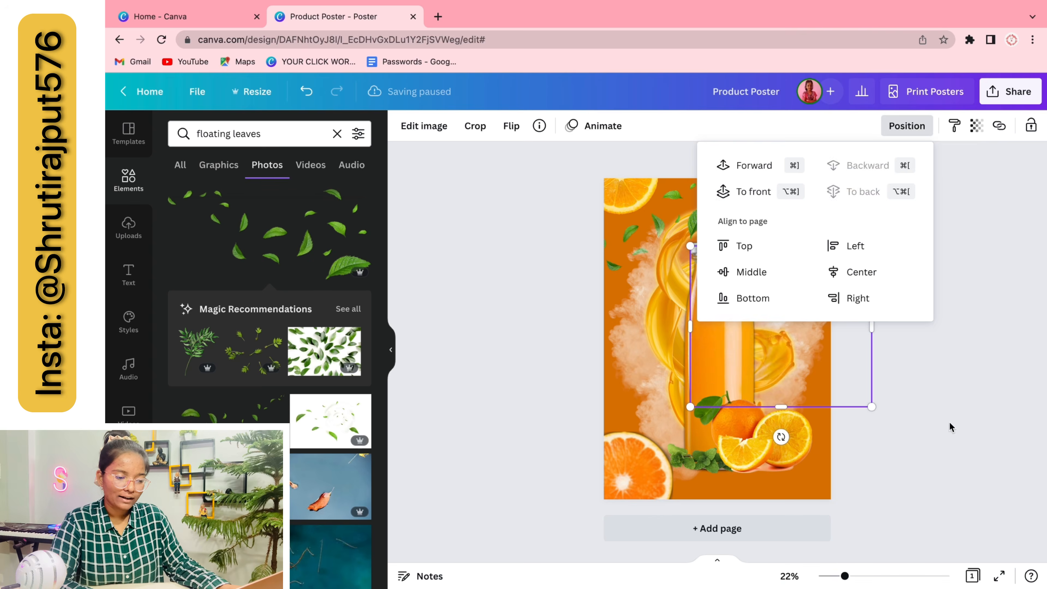
left_click(951, 427)
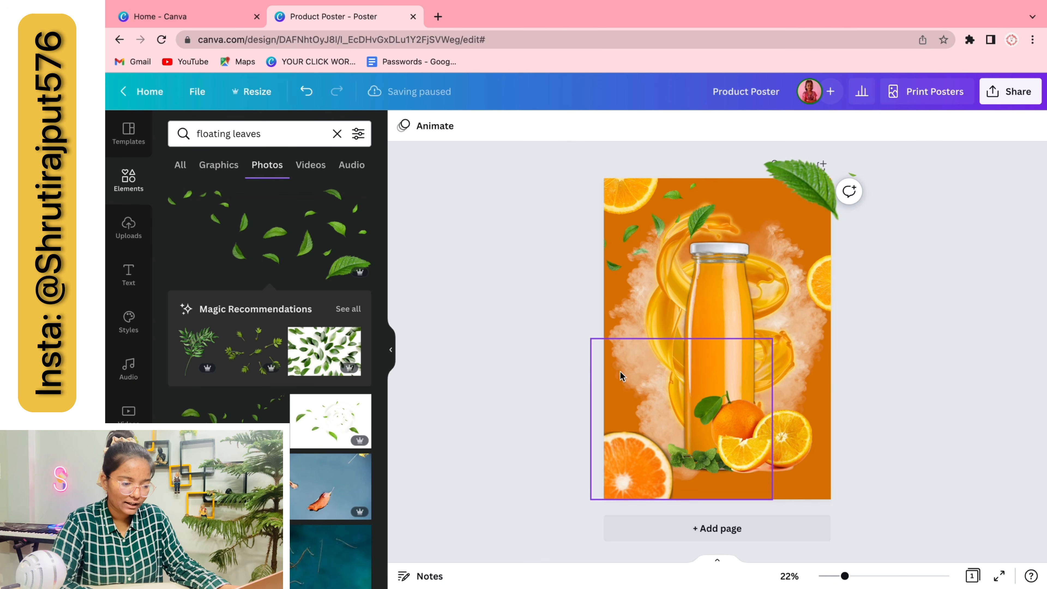
Add another smoke copy over the bottle top, placed behind the bottle
left_click(797, 263)
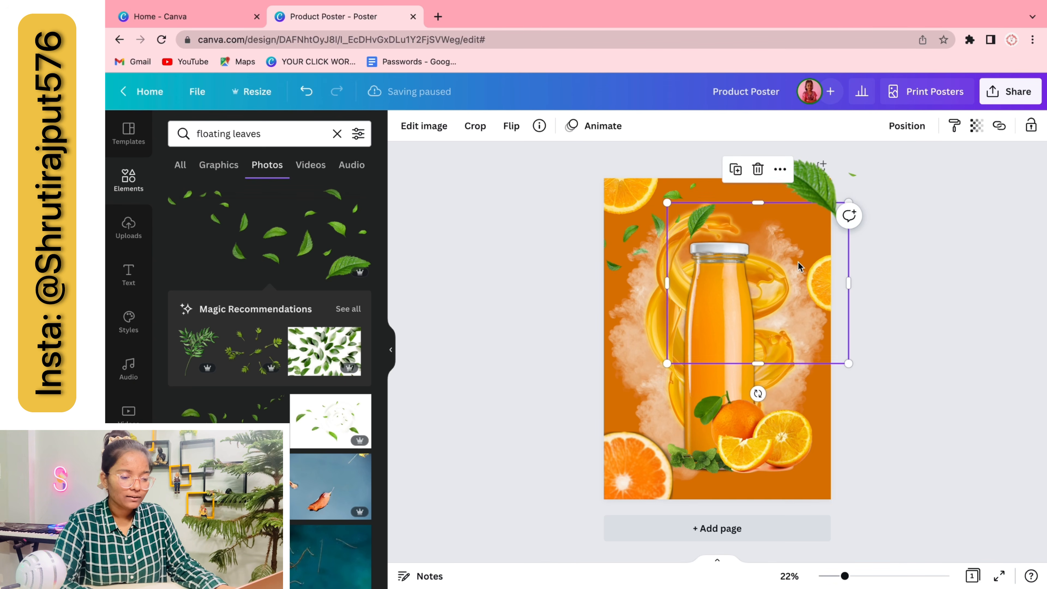
key("super+d")
left_click_drag(798, 263, 759, 234)
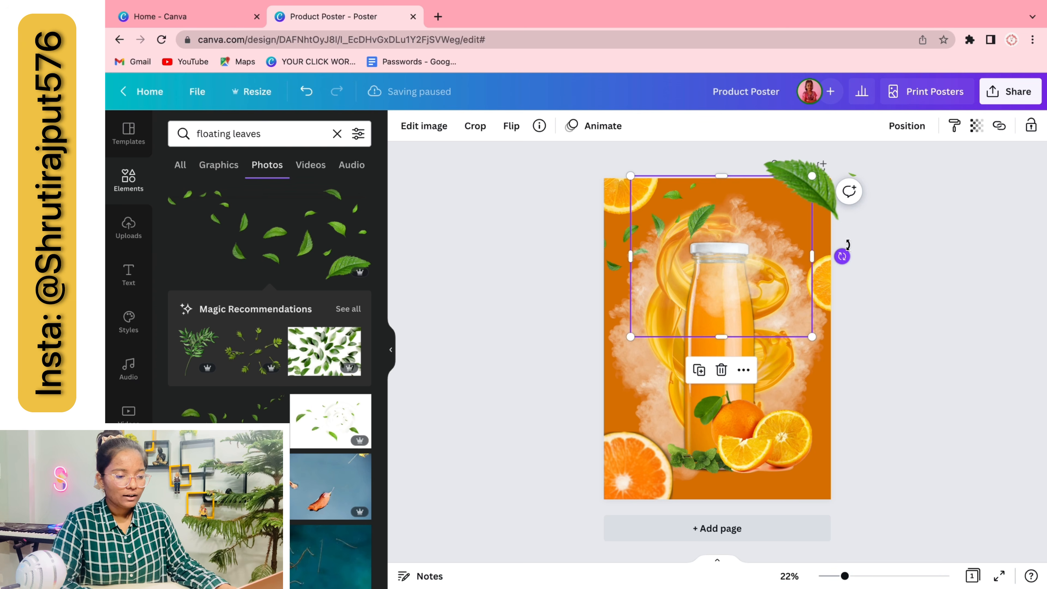
left_click(907, 126)
left_click(809, 192)
left_click(969, 408)
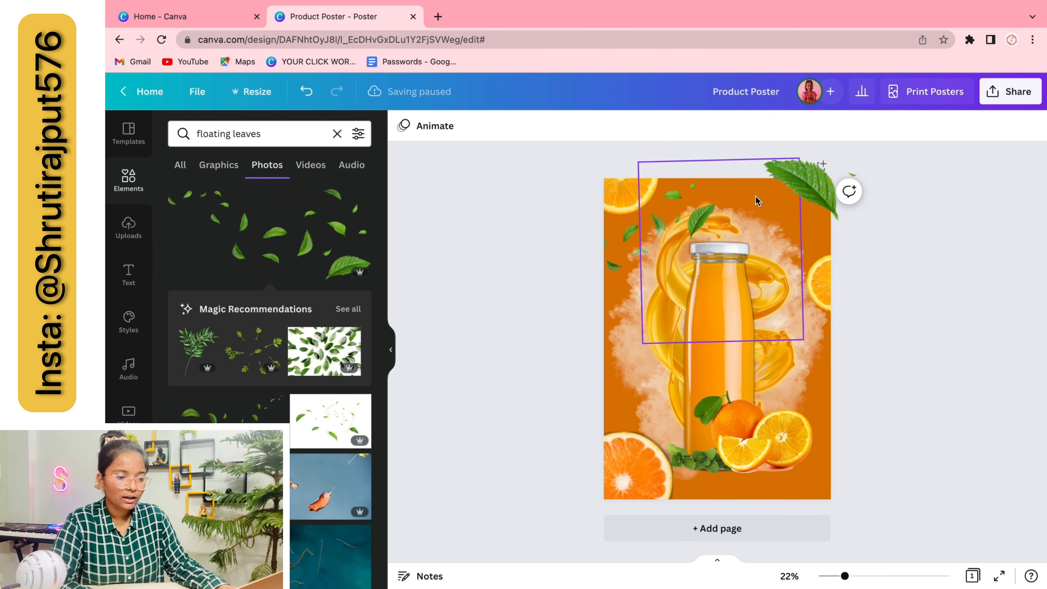
left_click_drag(755, 204, 813, 205)
left_click(952, 345)
Enlarge the top-right leaf and shift it right and down past the page edge
left_click_drag(761, 160, 689, 145)
left_click_drag(790, 181, 831, 200)
left_click(934, 317)
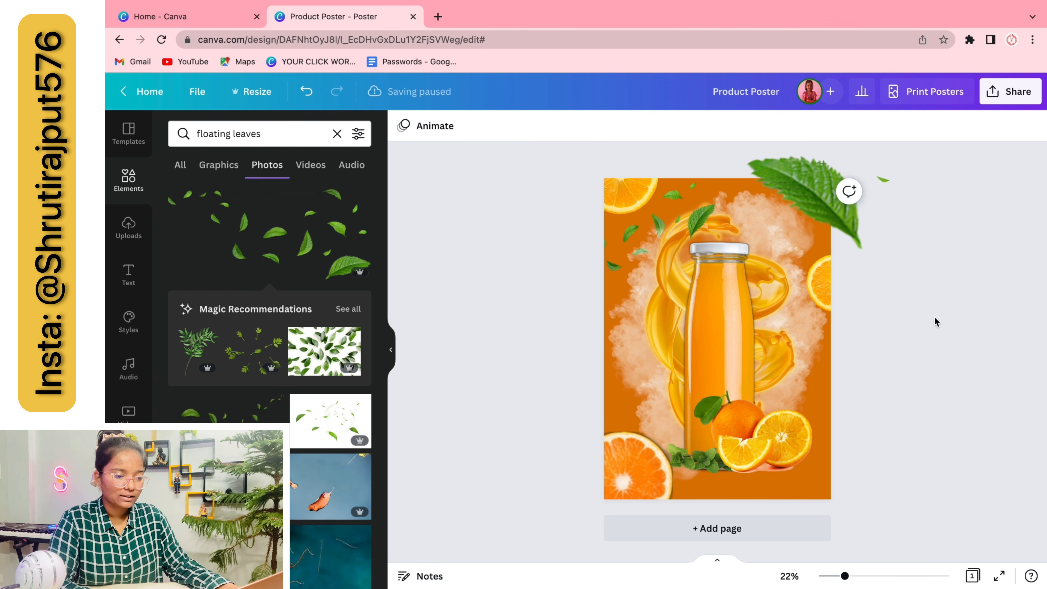
Place an 'orange gradient' photo across the poster bottom, sent behind everything
triple_click(247, 134)
type("orange gradient")
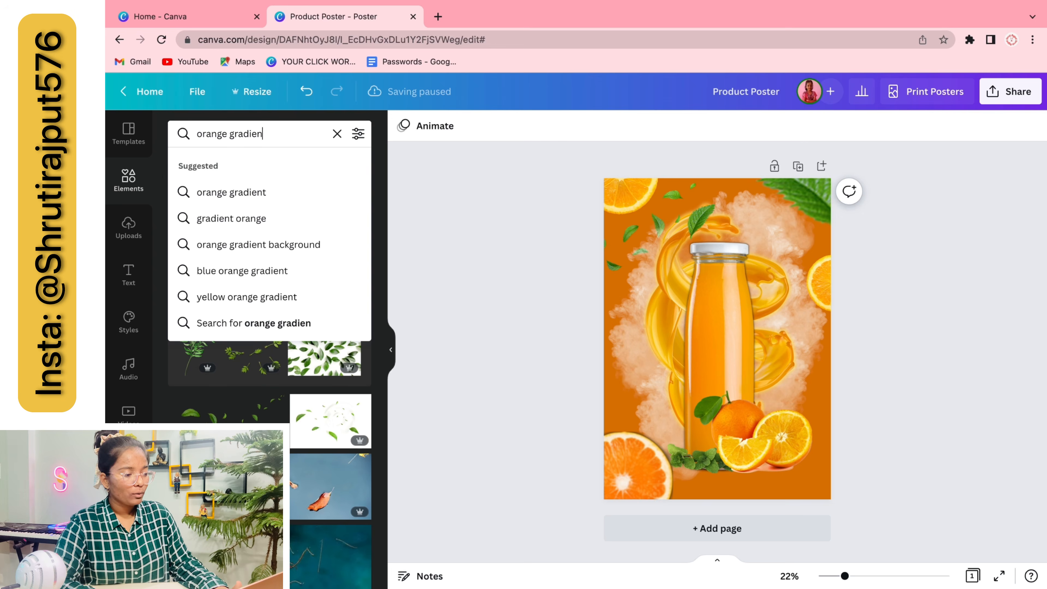
key("Return")
left_click(226, 320)
left_click_drag(746, 339, 724, 430)
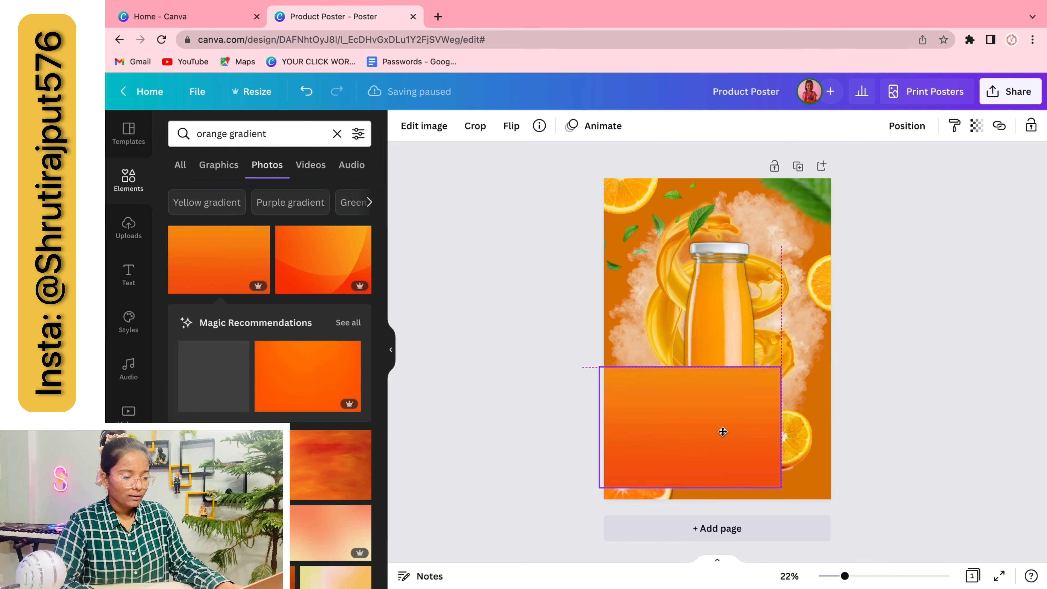
left_click_drag(794, 381, 852, 353)
left_click(907, 125)
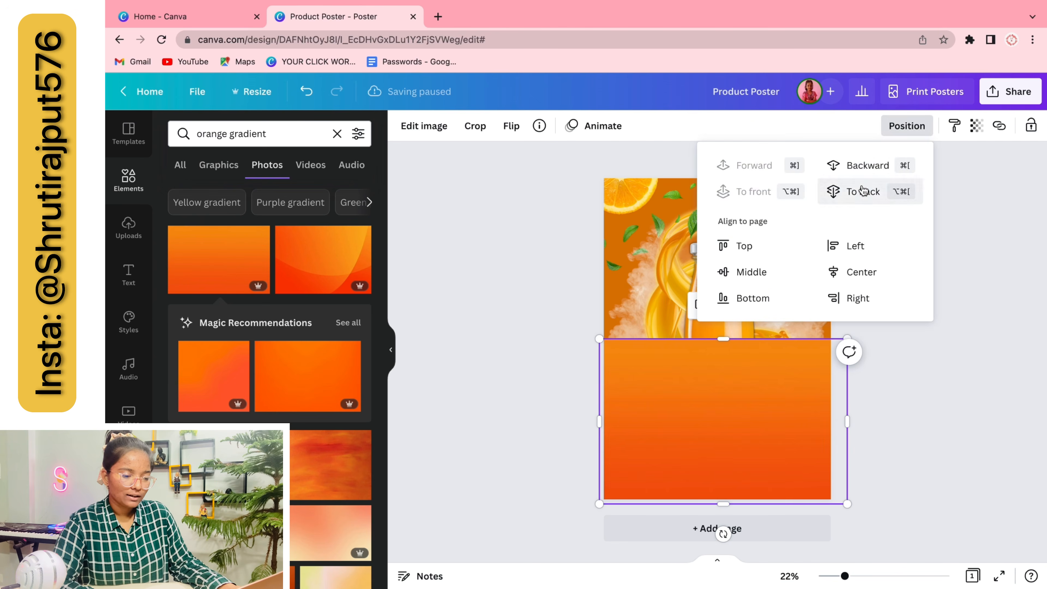
left_click(852, 190)
left_click(979, 423)
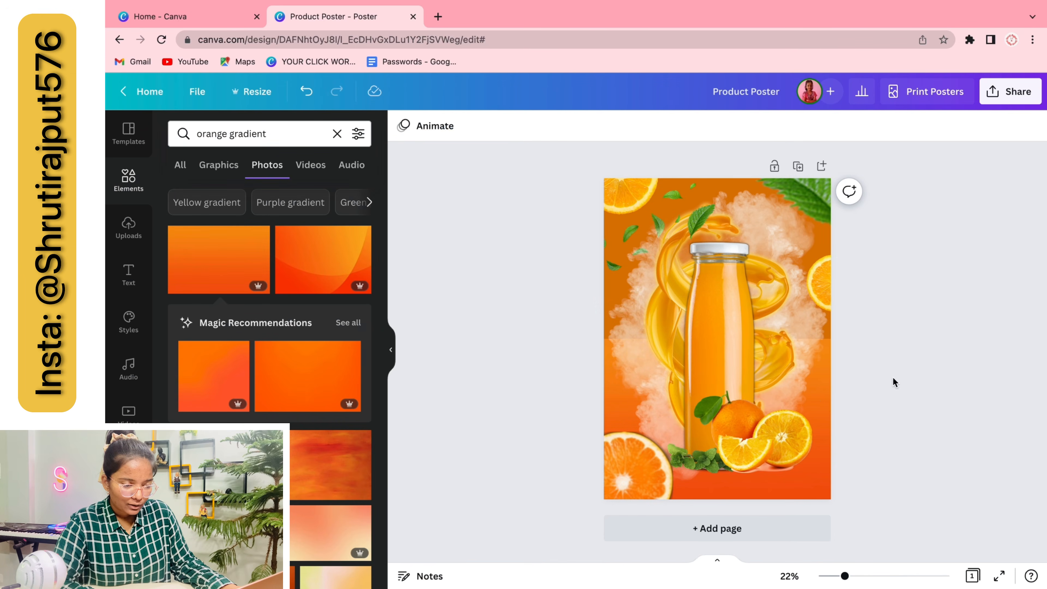
Shorten the bottom gradient's height and adjust its transparency
left_click(816, 482)
mouse_move(723, 338)
left_mouse_down()
mouse_move(717, 153)
mouse_move(721, 357)
left_mouse_up()
left_click(449, 241)
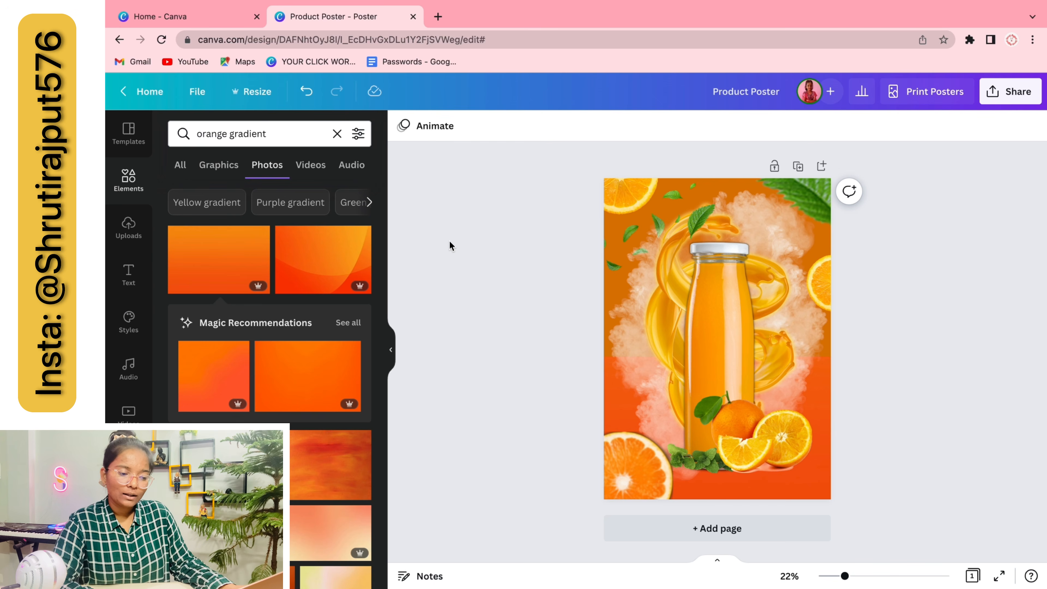
left_click(759, 464)
left_click(973, 125)
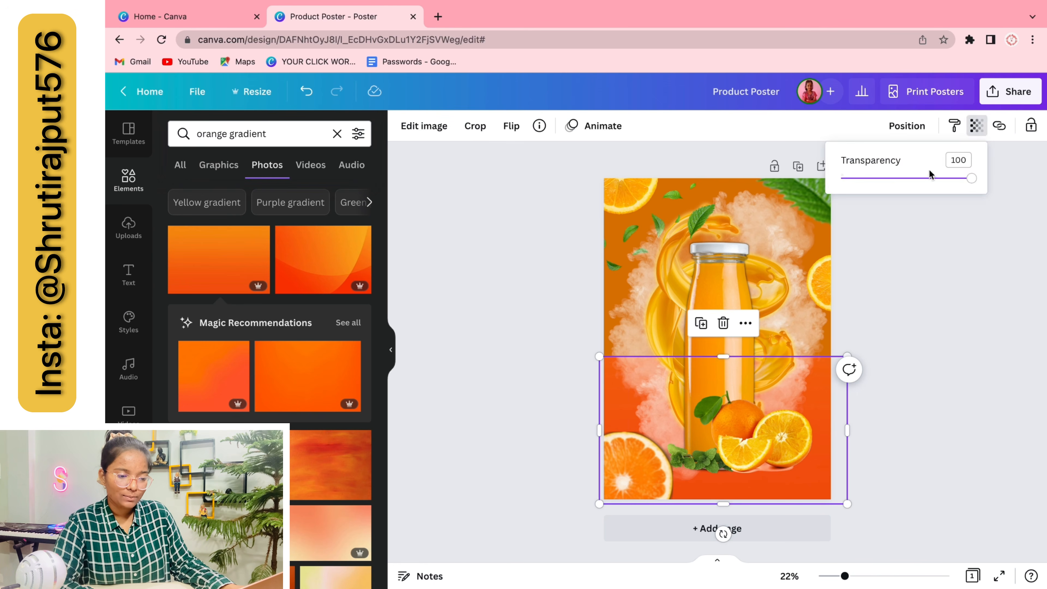
left_click(923, 345)
left_click(819, 402)
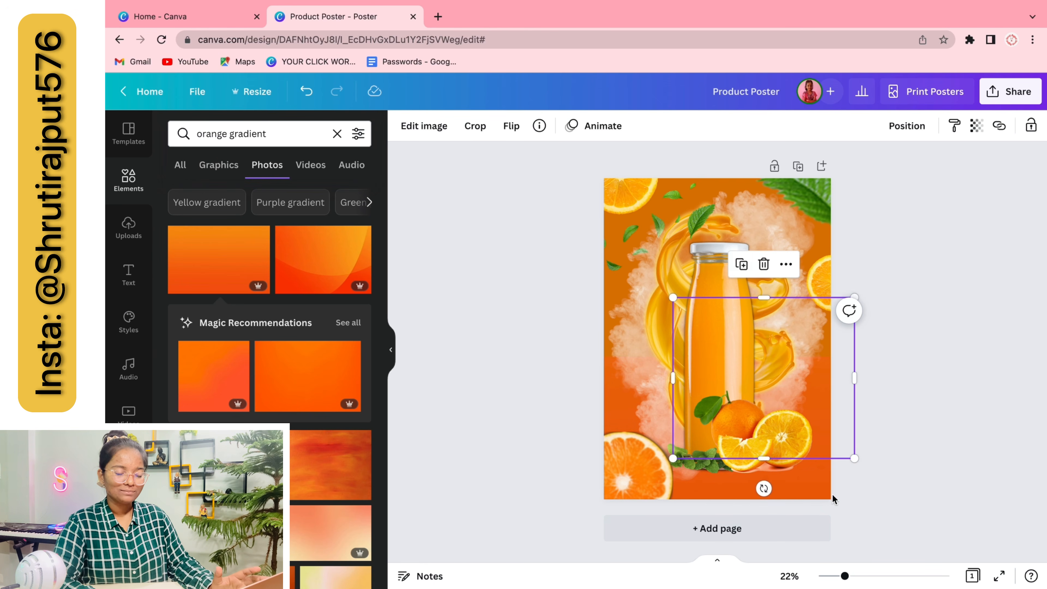
left_click(974, 127)
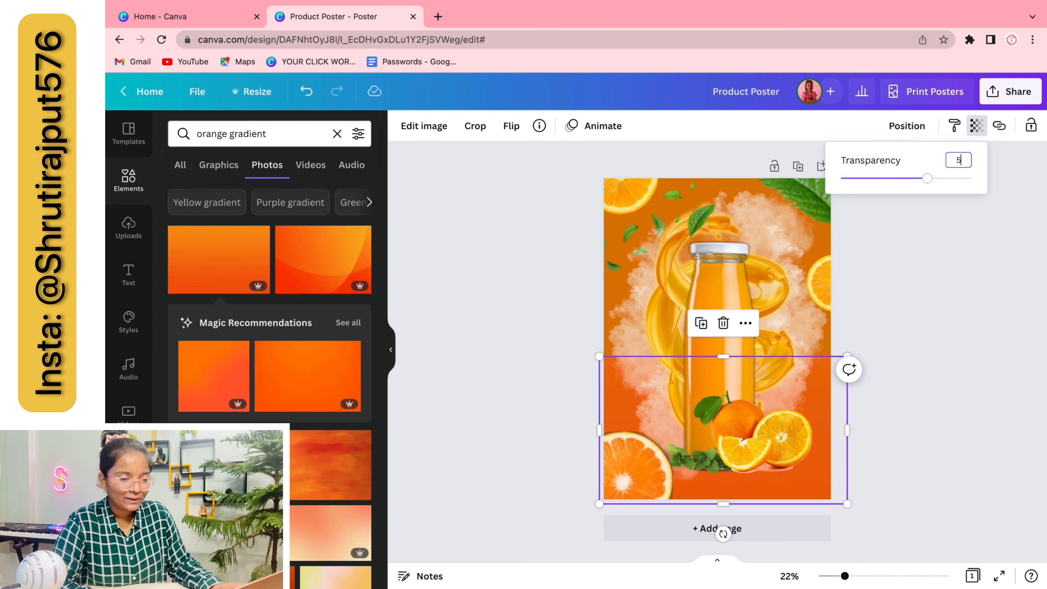
left_click(1025, 412)
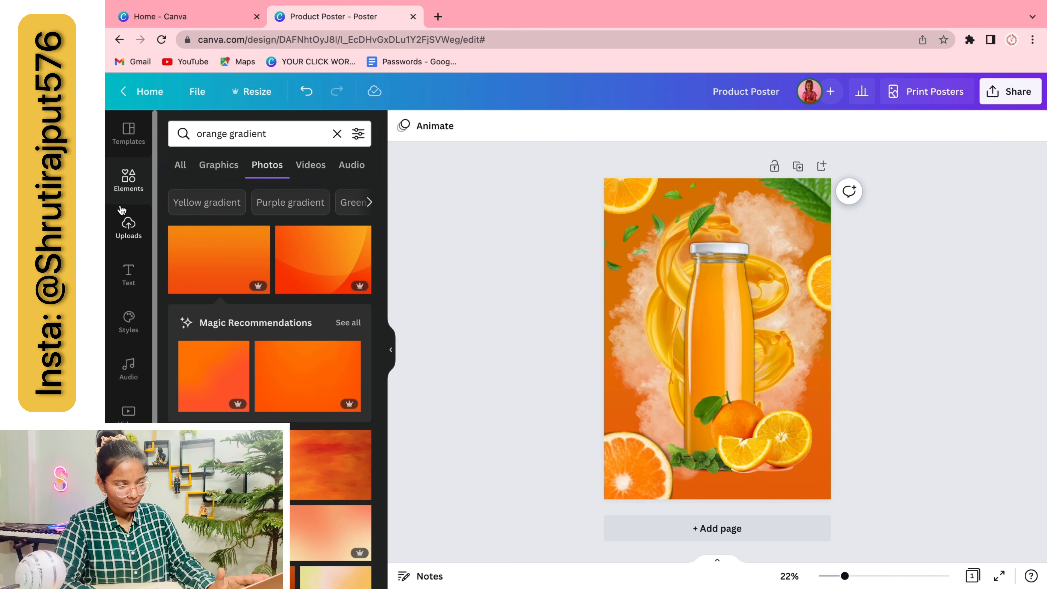
Add a white 'ORANGE' heading at the centre with the Lift effect at intensity 100
left_click(128, 274)
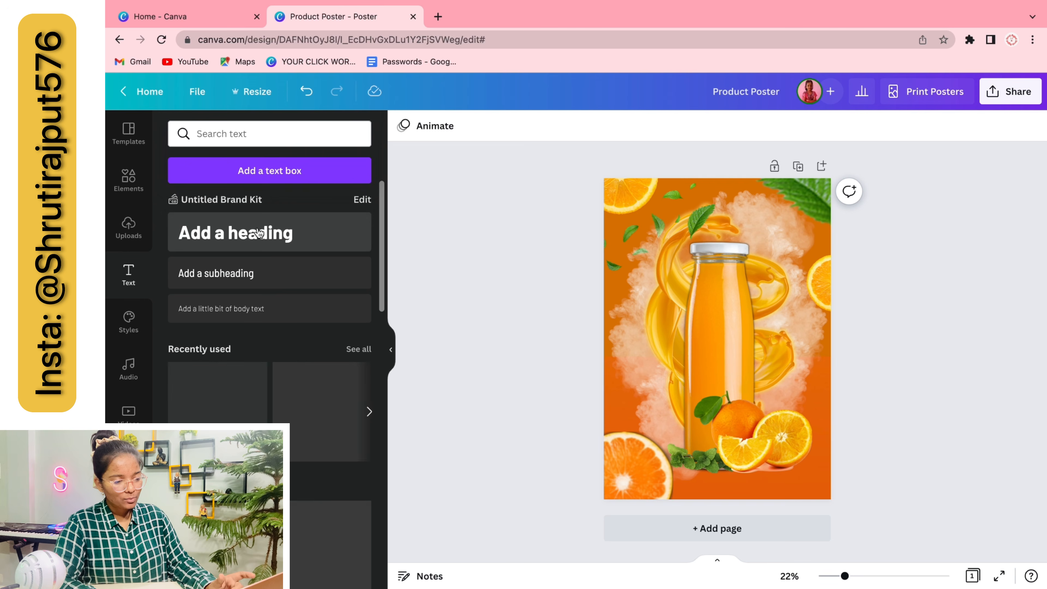
left_click(253, 246)
left_click_drag(699, 335, 689, 305)
left_click(503, 375)
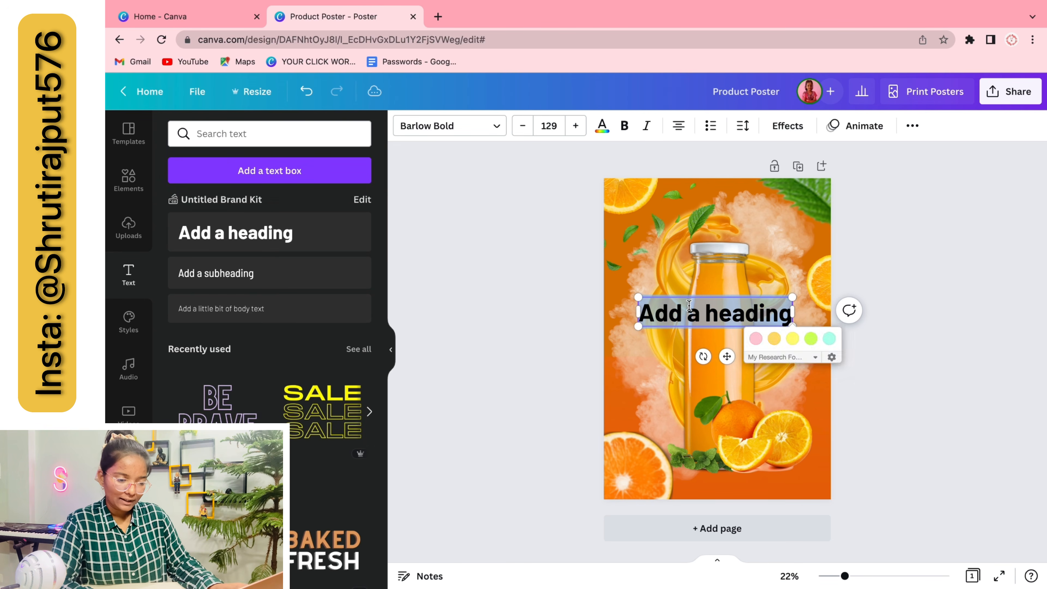
type("ORANGE")
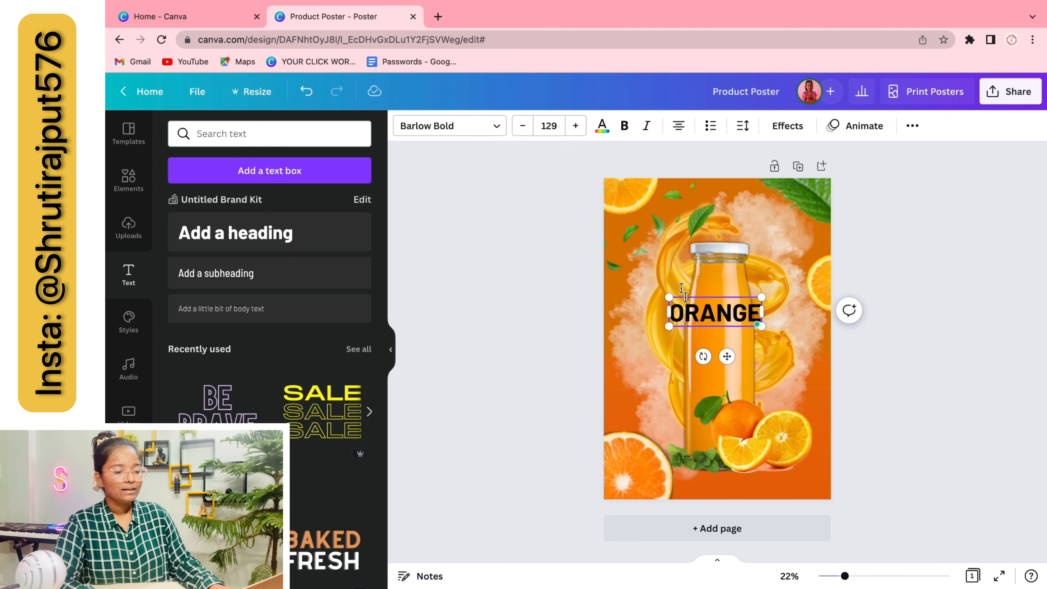
left_click(602, 125)
left_click(218, 285)
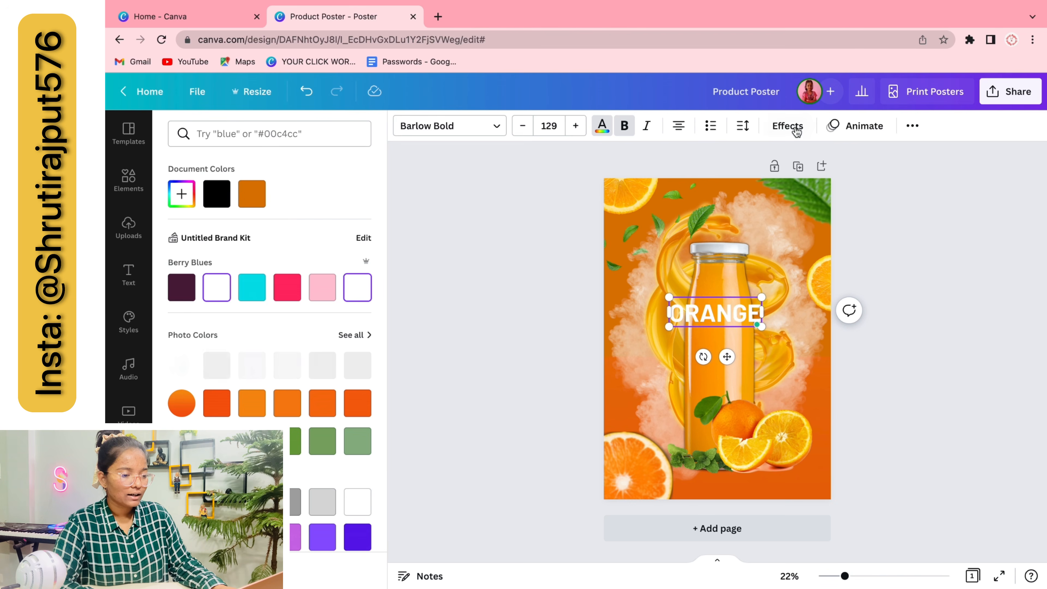
left_click(787, 126)
left_click(335, 214)
left_click_drag(269, 292, 371, 293)
left_click(600, 316)
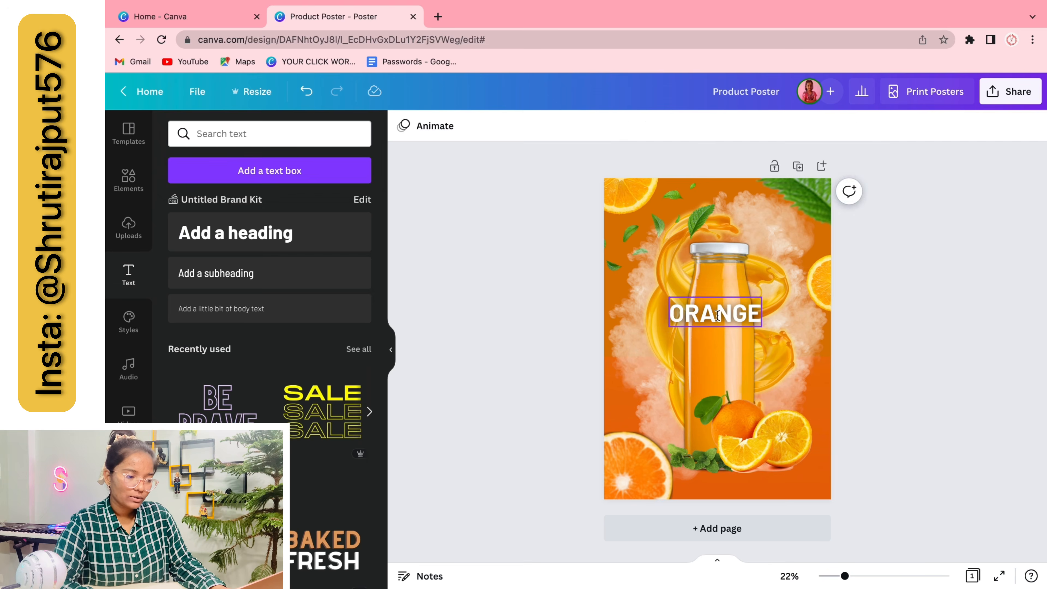
Set ORANGE in Segment A Narrow from the Narrow fonts and enlarge it to size 741
left_click(715, 314)
left_click(462, 126)
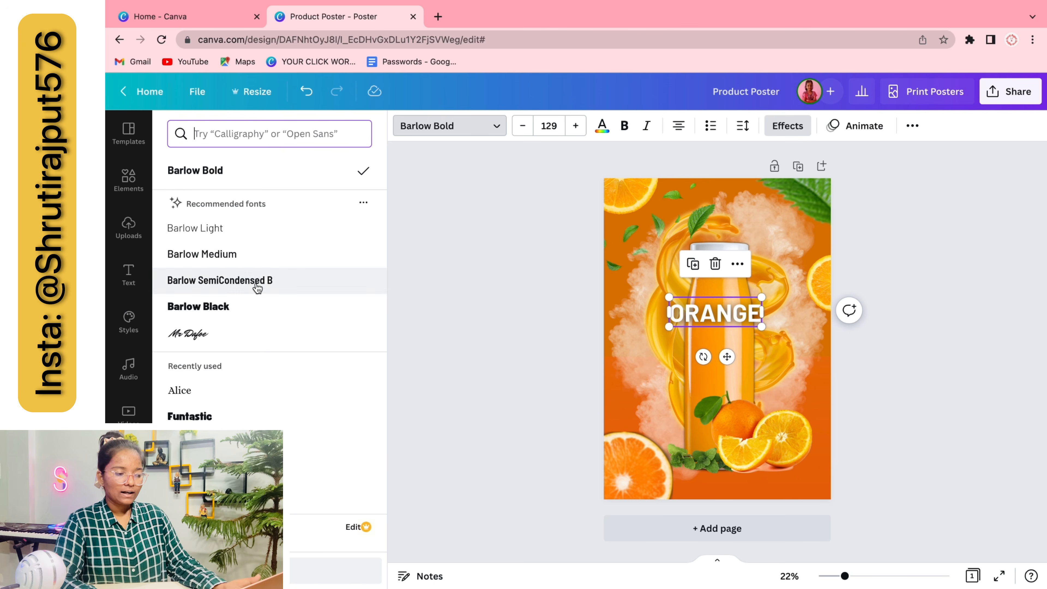
left_click(250, 133)
type("LONG")
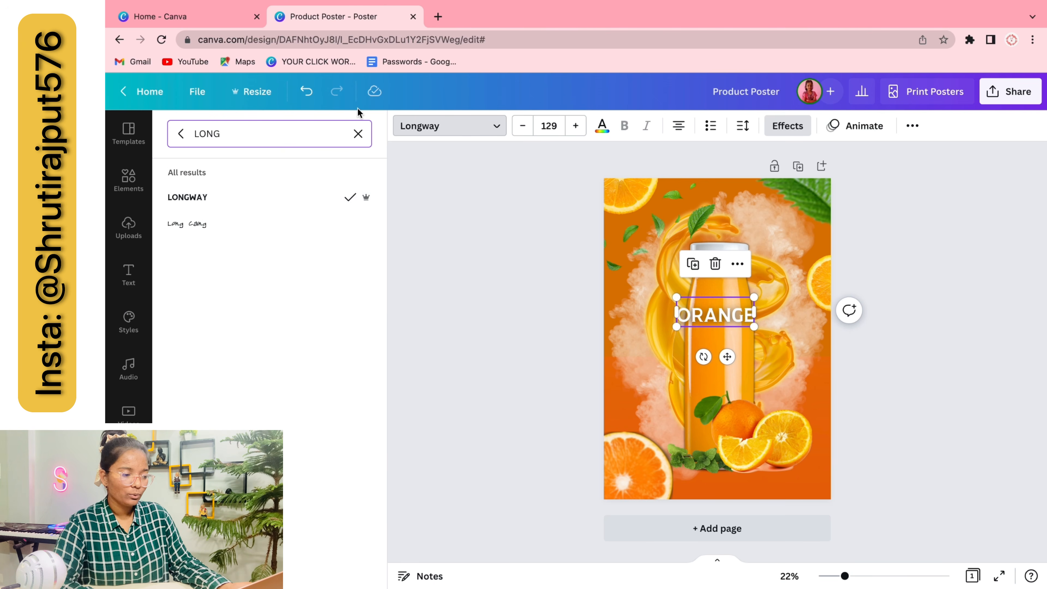
left_click(358, 133)
scroll(231, 166, "right", 5)
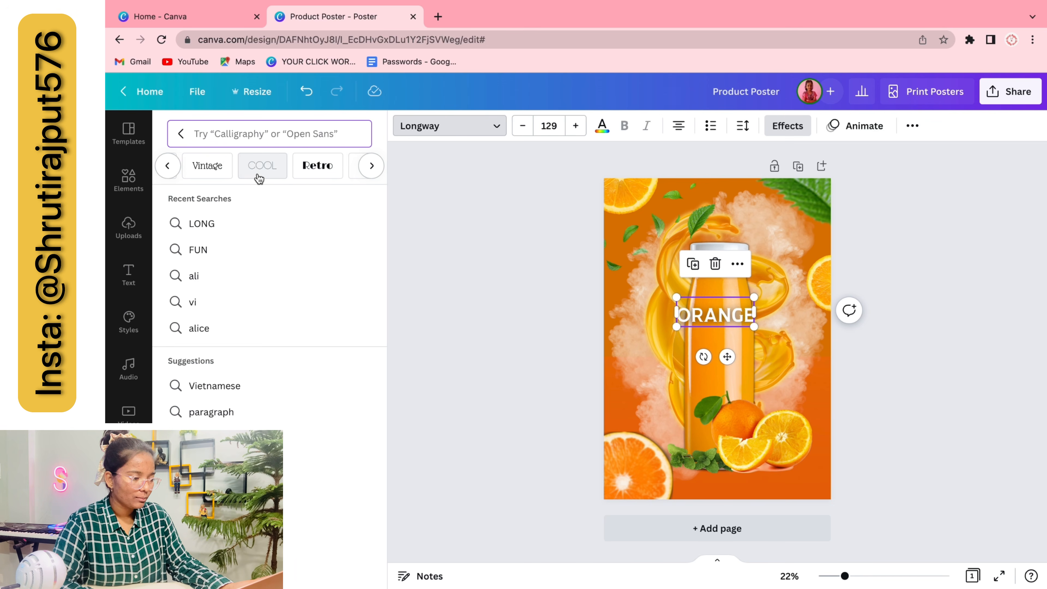
scroll(259, 165, "right", 5)
left_click(264, 165)
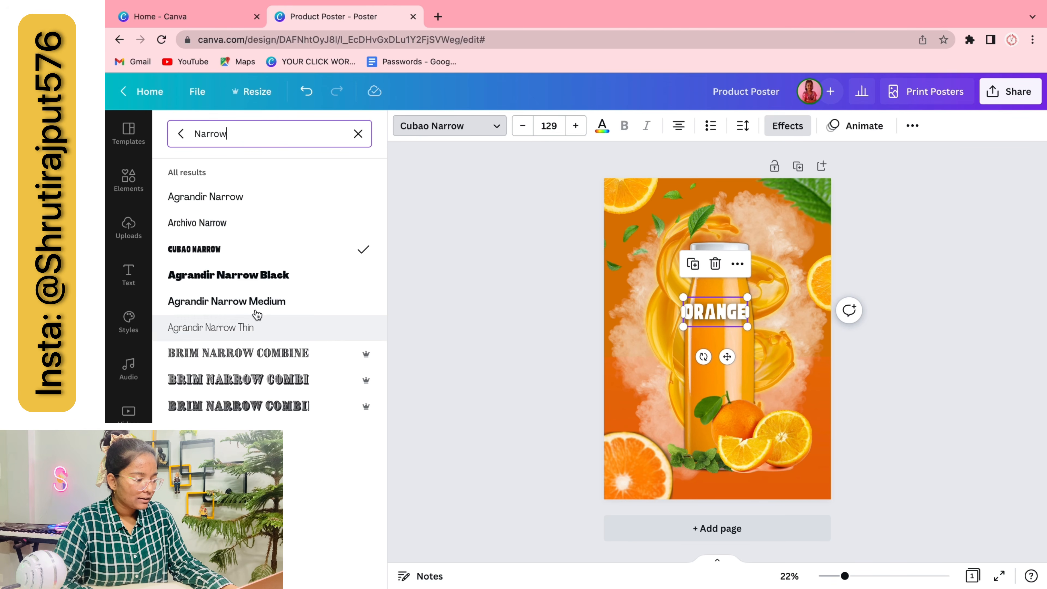
left_click(247, 350)
scroll(248, 350, "down", 1)
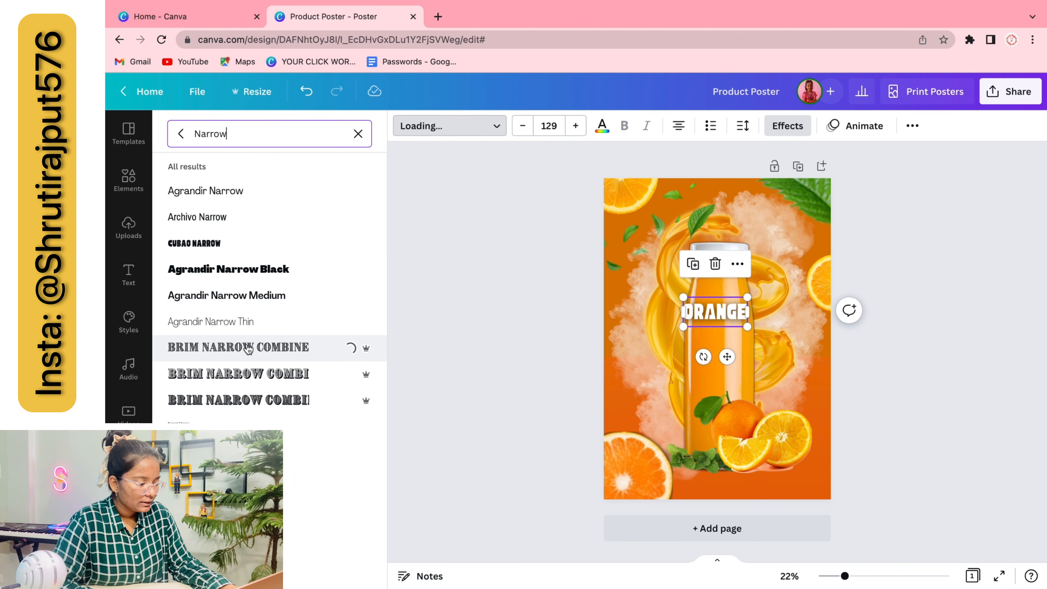
scroll(247, 349, "down", 3)
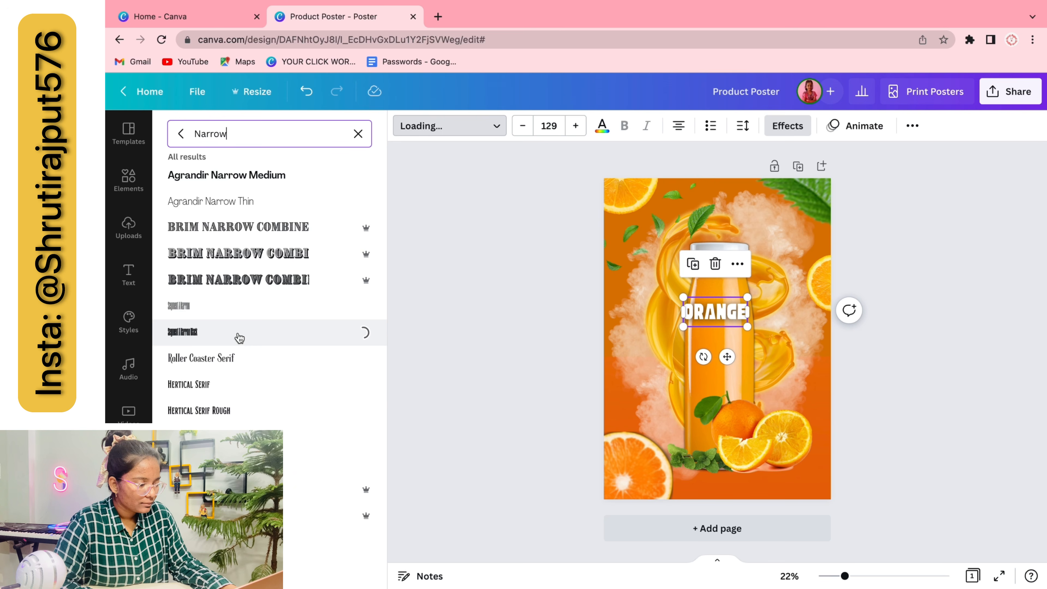
scroll(238, 339, "down", 3)
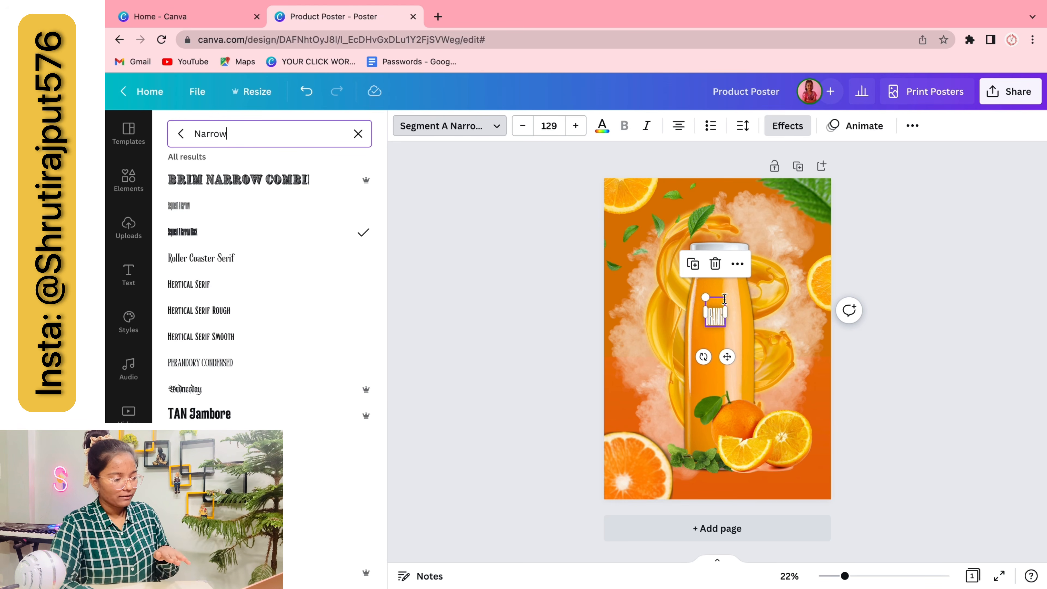
left_click_drag(724, 298, 872, 191)
Widen ORANGE's letter spacing and resize and reposition it over the bottle
left_click_drag(761, 266, 714, 308)
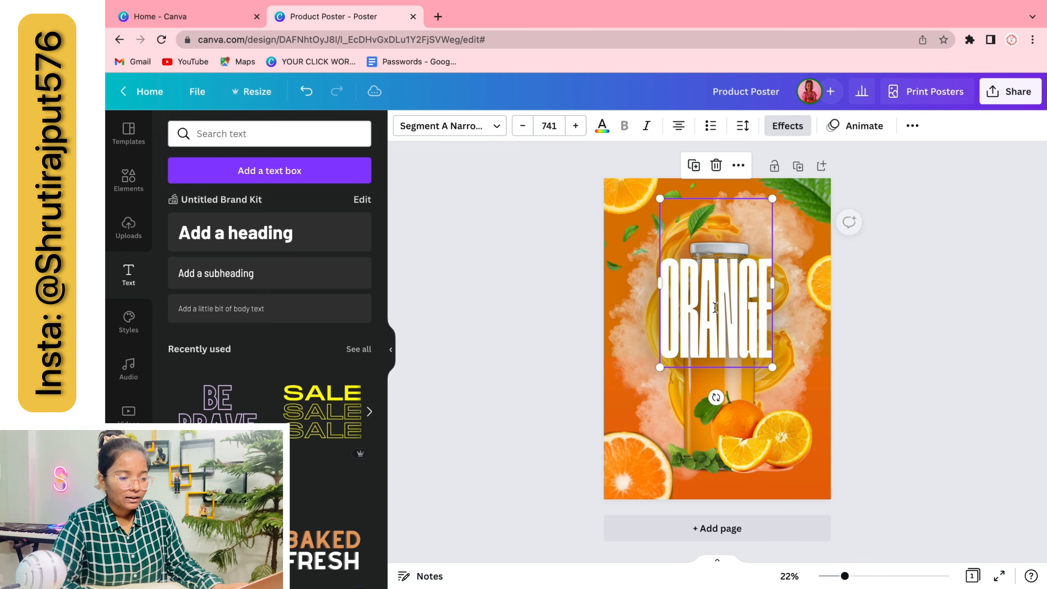
left_click(748, 129)
left_click_drag(796, 182, 803, 181)
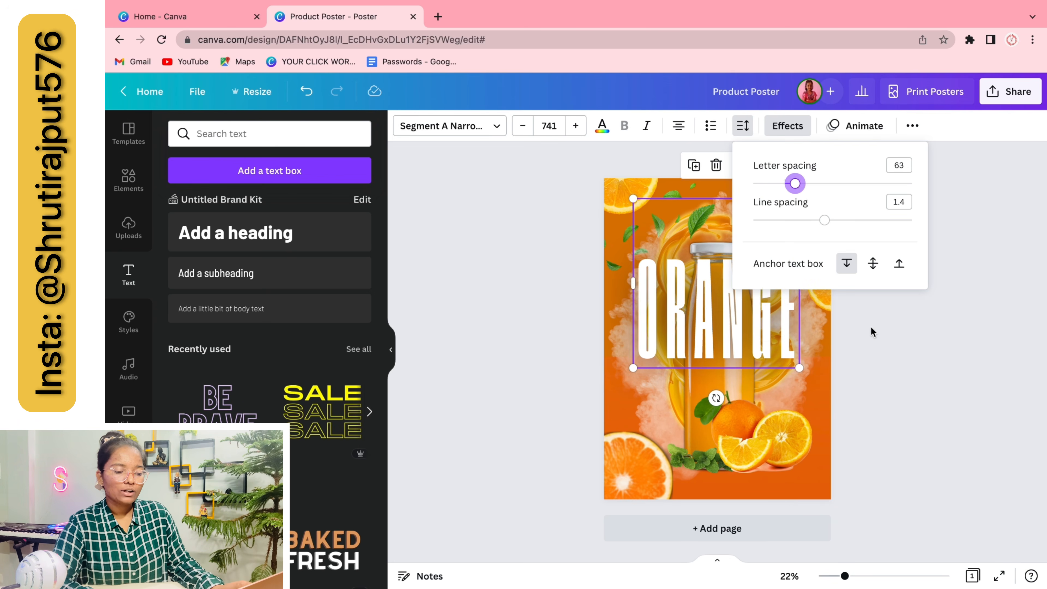
left_click(871, 327)
left_click_drag(769, 324, 746, 326)
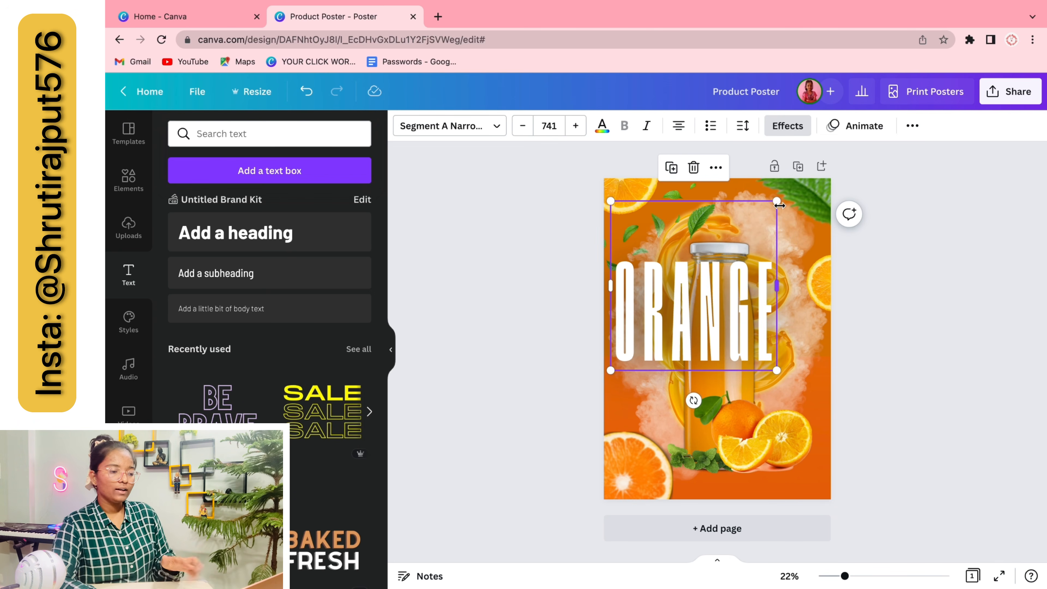
left_click_drag(776, 201, 830, 155)
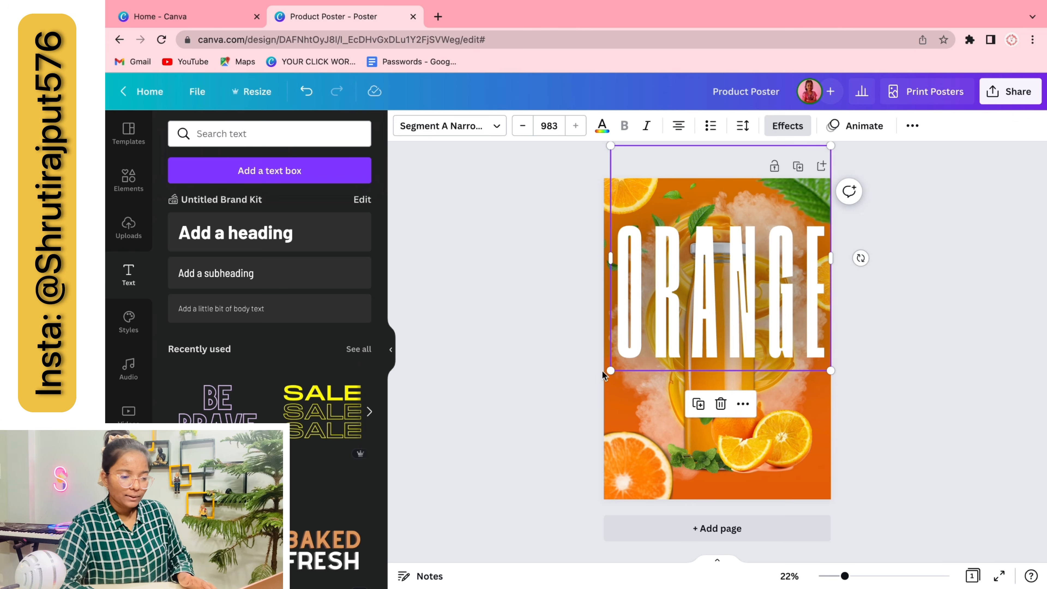
left_click_drag(602, 370, 599, 377)
left_click_drag(697, 258, 697, 292)
Send the ORANGE title backward twice, behind the orange slices and the bottle
left_click(913, 125)
left_click(783, 157)
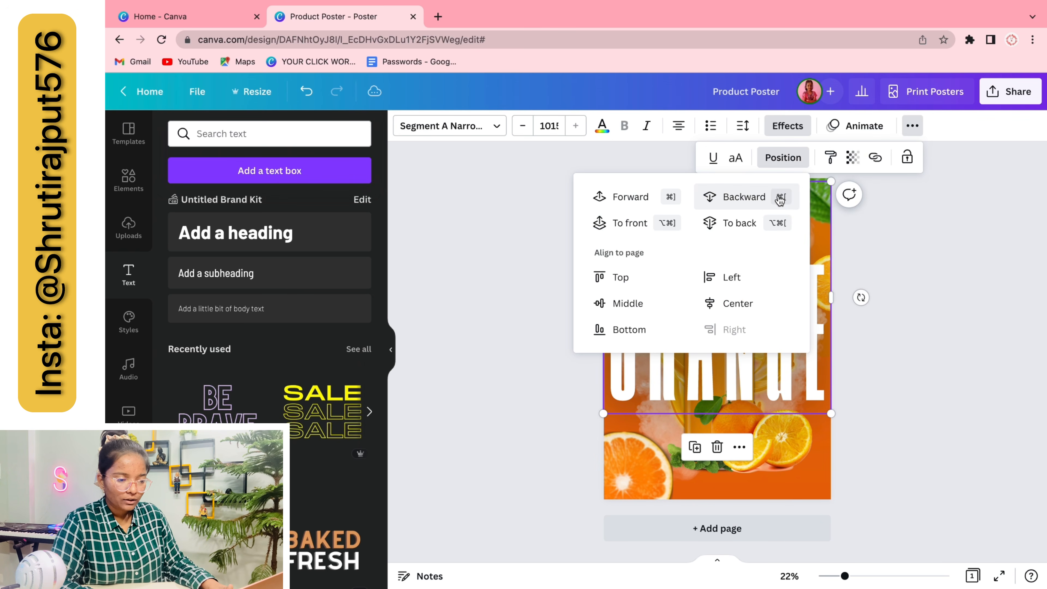
left_click(763, 202)
left_click(762, 202)
left_click(1005, 440)
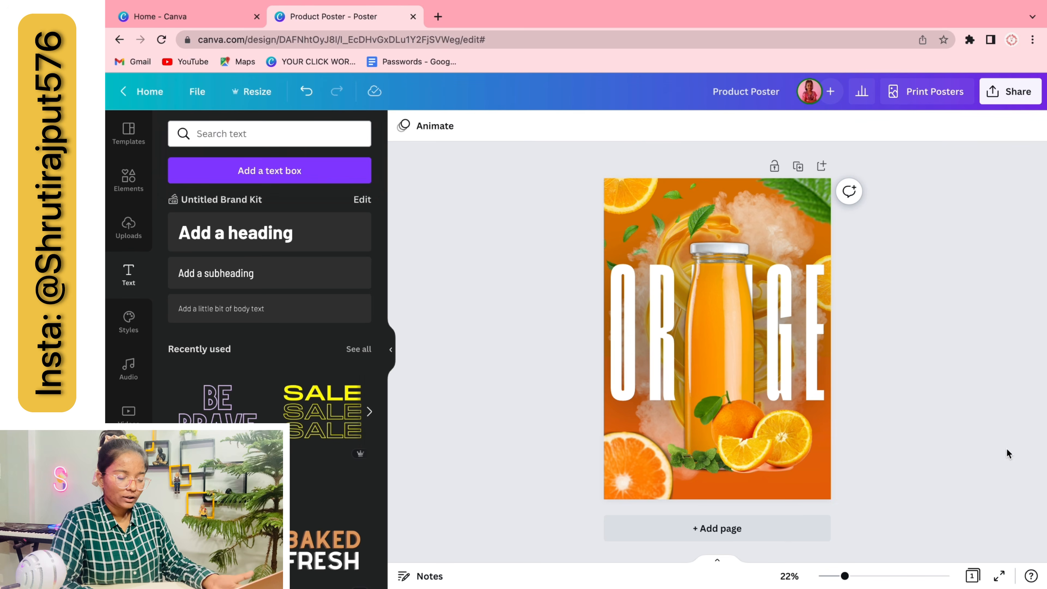
Change ORANGE to Hertical Serif Rough at font size 400
left_click(811, 360)
left_click_drag(830, 182, 849, 194)
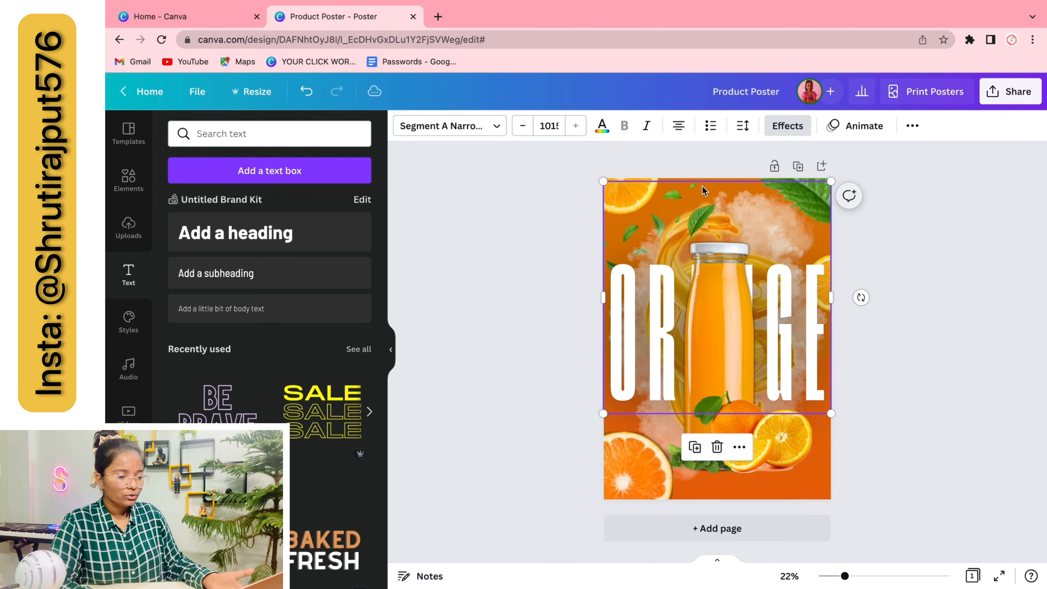
left_click(454, 126)
left_click(248, 307)
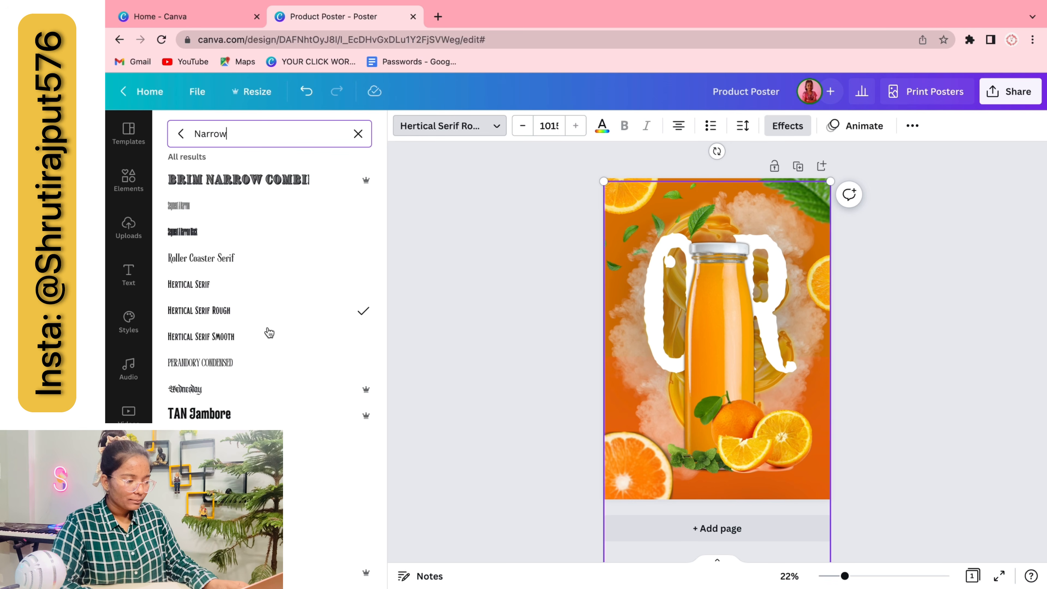
left_click(549, 125)
type("500")
key("Return")
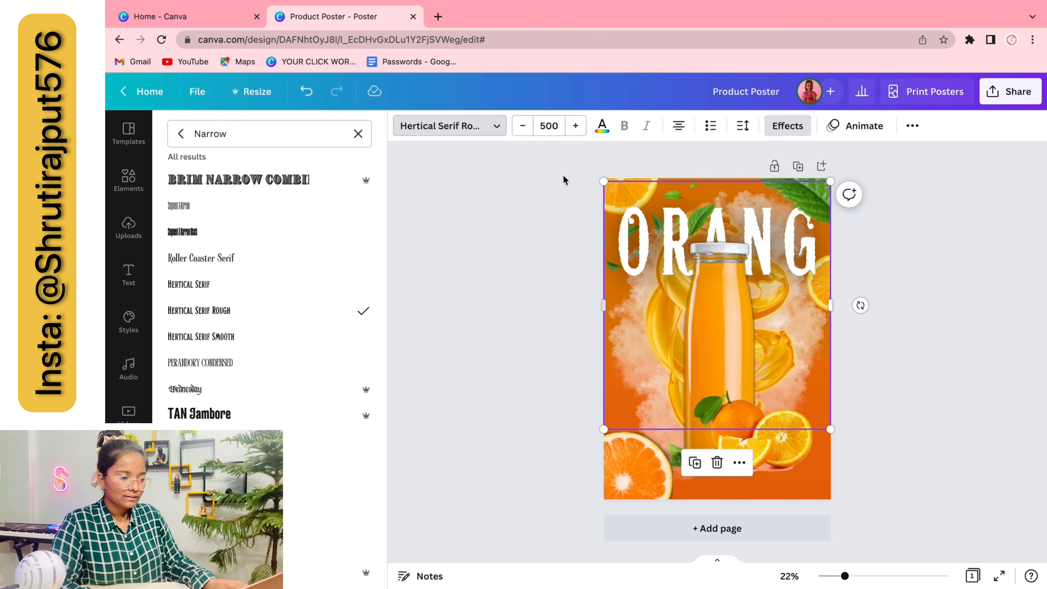
left_click(552, 125)
type("400")
key("Return")
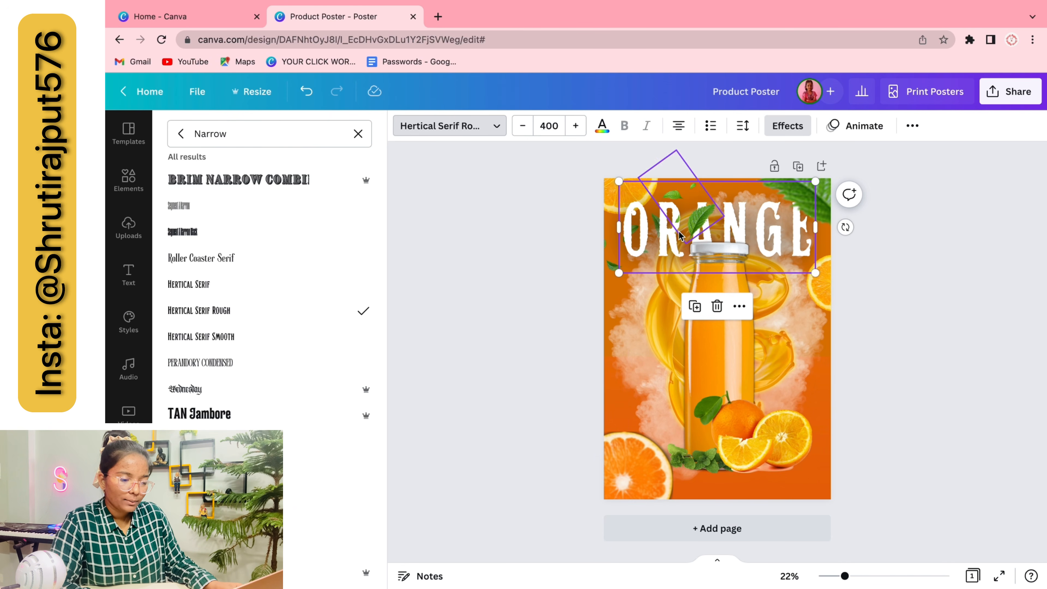
Move the ORANGE title up across the top of the poster
mouse_move(679, 235)
left_mouse_down()
mouse_move(668, 322)
mouse_move(668, 247)
left_mouse_up()
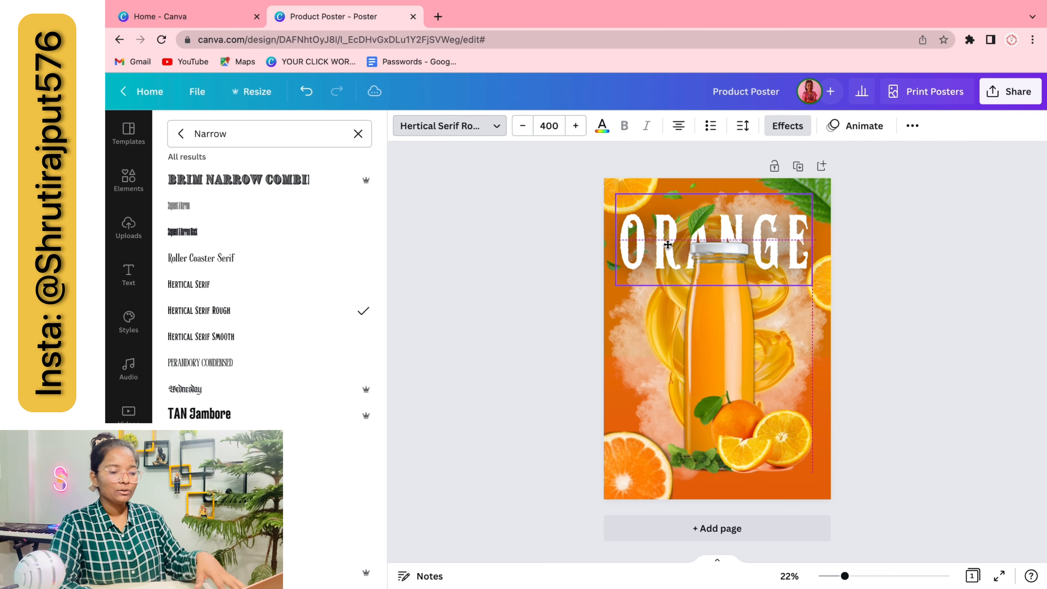
left_click(886, 279)
left_click_drag(786, 240, 784, 221)
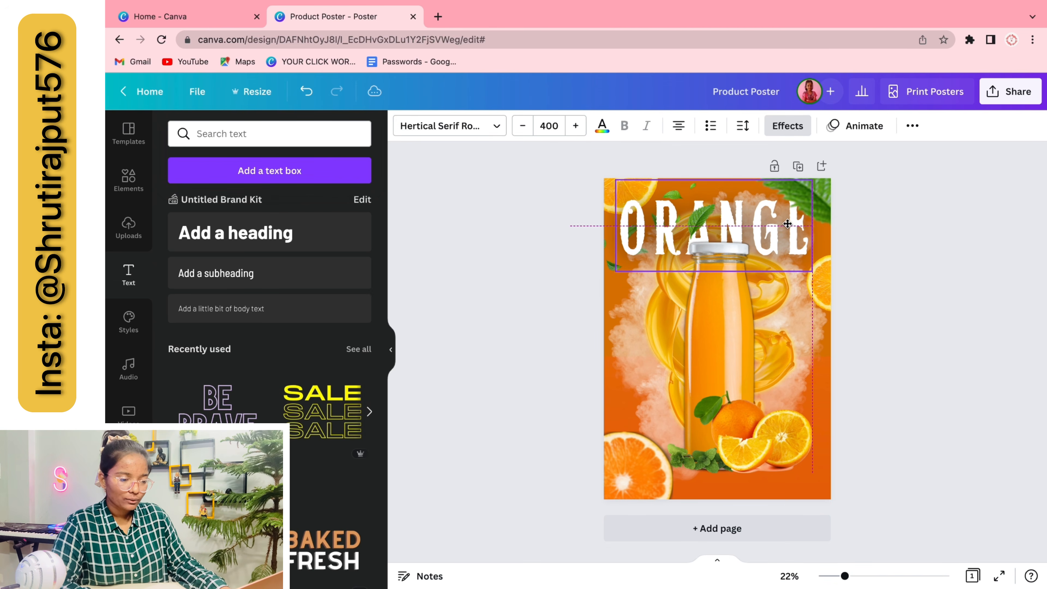
left_click(908, 275)
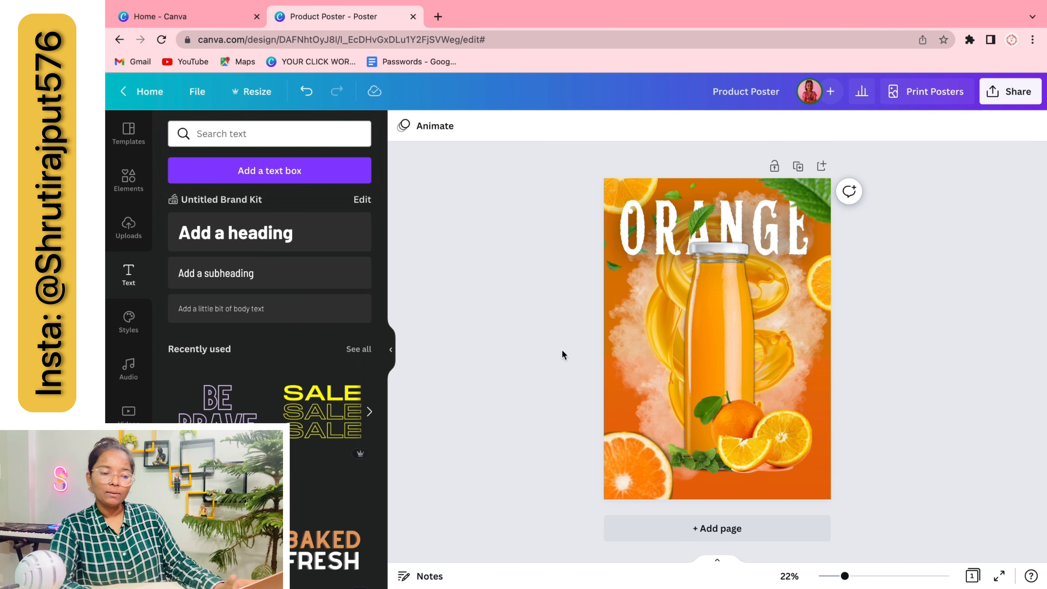
Add a new heading in a Handwriting script font (Celandine) and enlarge it
left_click(208, 233)
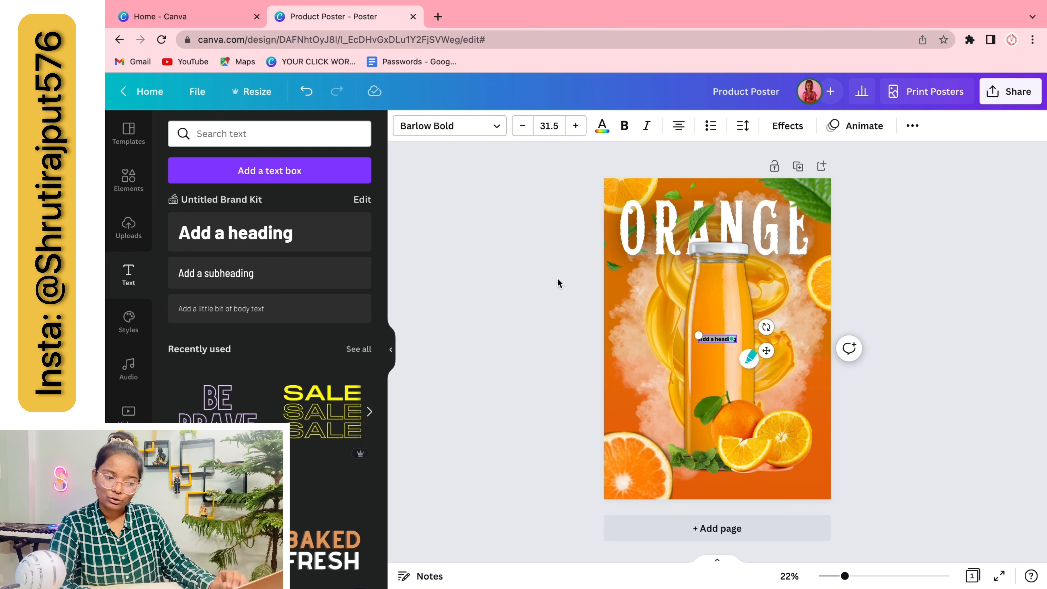
left_click(441, 124)
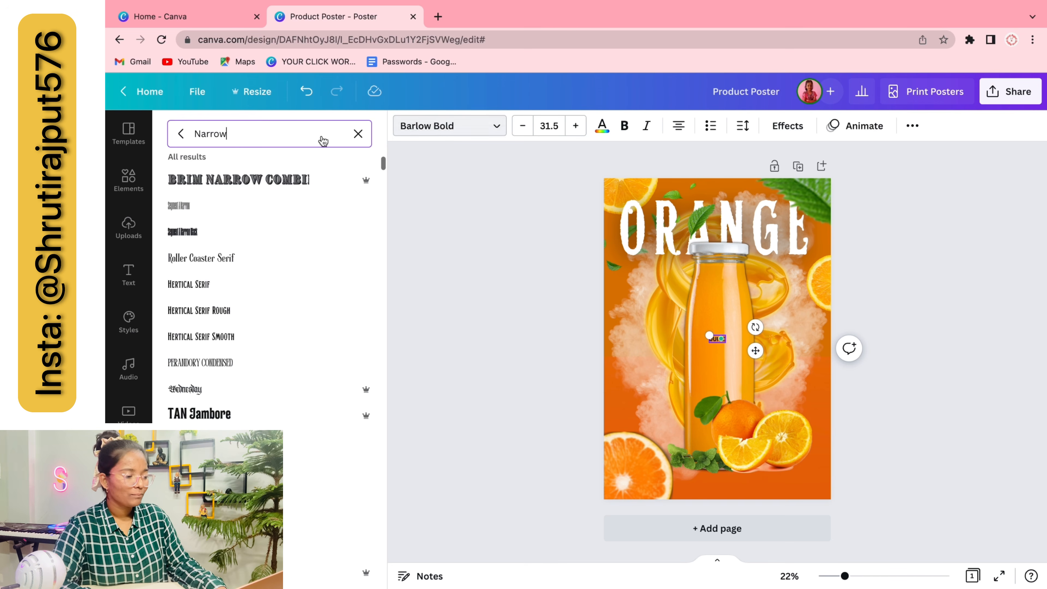
key("ctrl+a")
key("BackSpace")
left_click(229, 169)
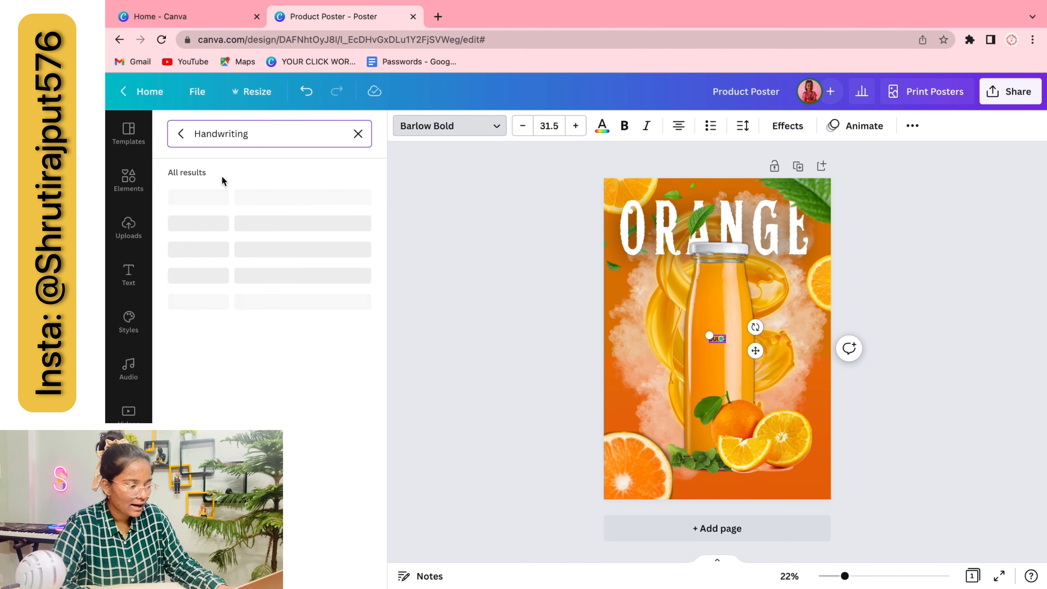
left_click(209, 293)
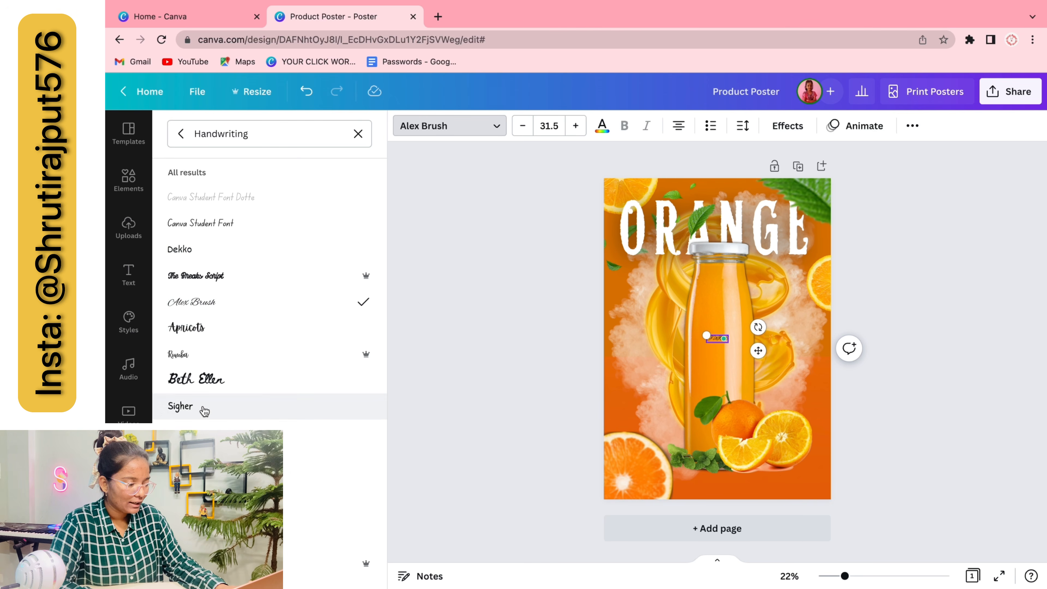
left_click(248, 457)
scroll(258, 399, "down", 2)
scroll(257, 399, "down", 1)
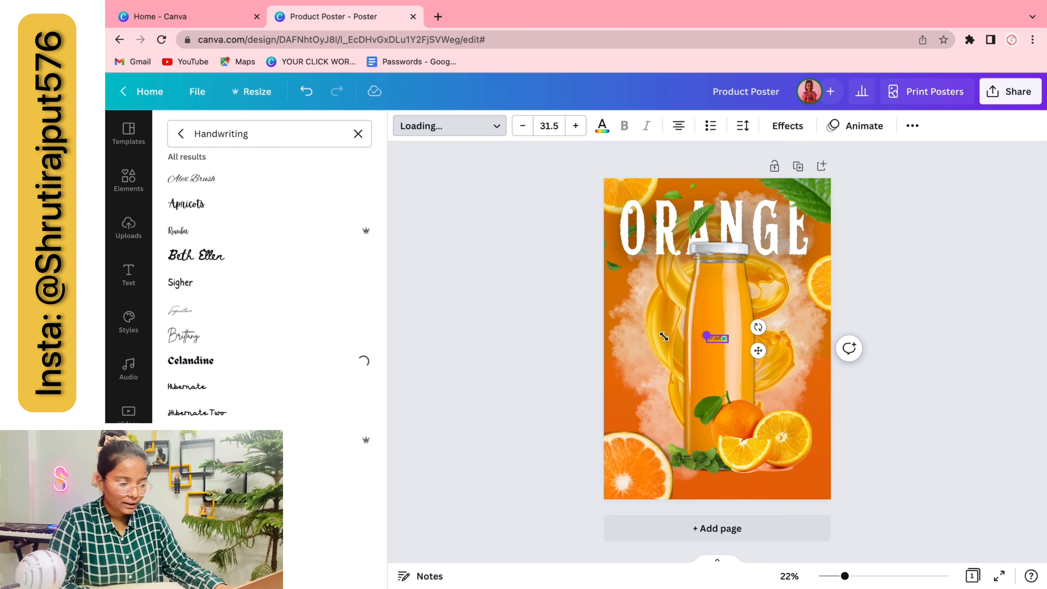
left_click_drag(706, 335, 654, 318)
left_click(413, 324)
left_click(390, 349)
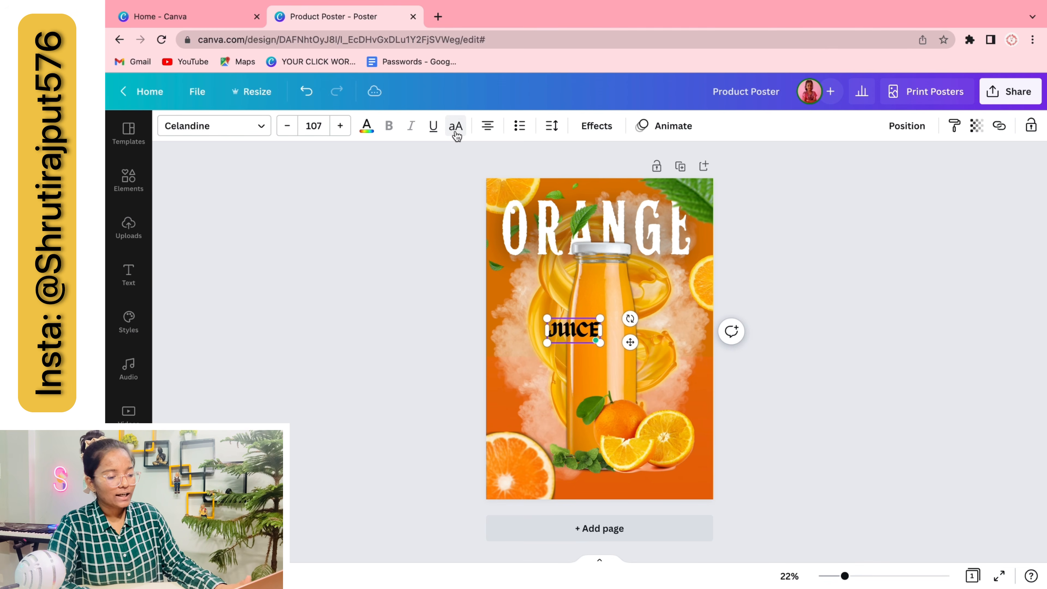
Move the Juice text under the right end of ORANGE
double_click(585, 327)
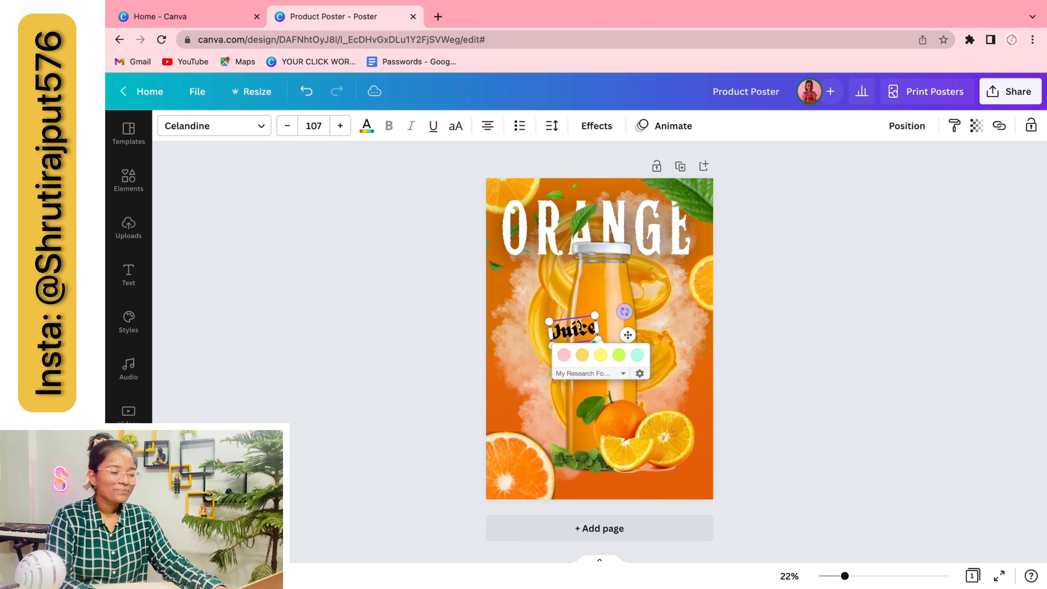
left_click(864, 355)
left_click_drag(576, 330, 673, 252)
left_click(801, 315)
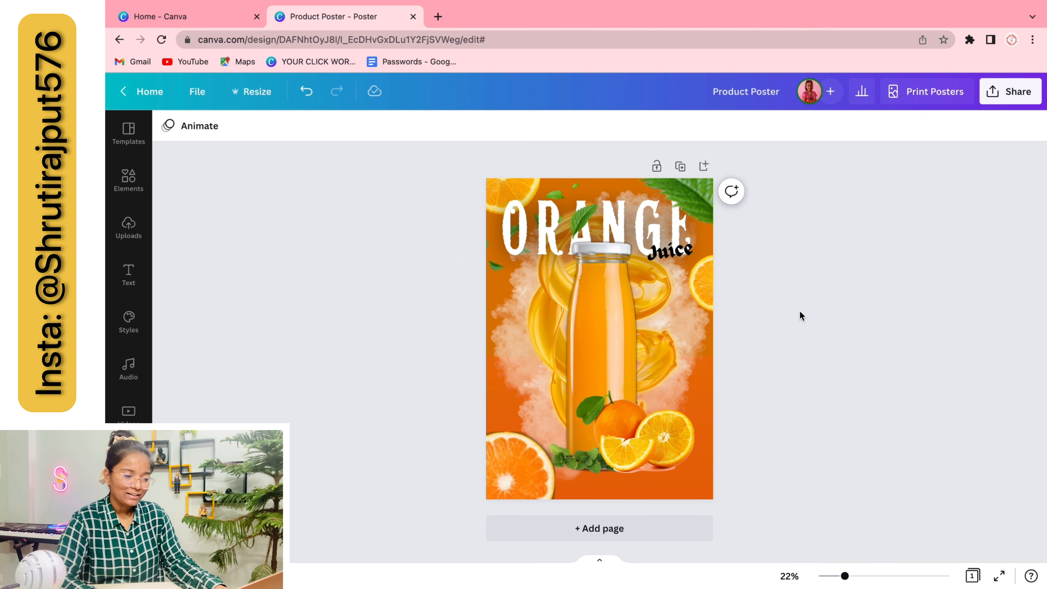
left_click(665, 253)
Recolour Juice and add a Shadow effect with offset 68, blur 100, transparency 40
left_click(365, 125)
left_click(358, 403)
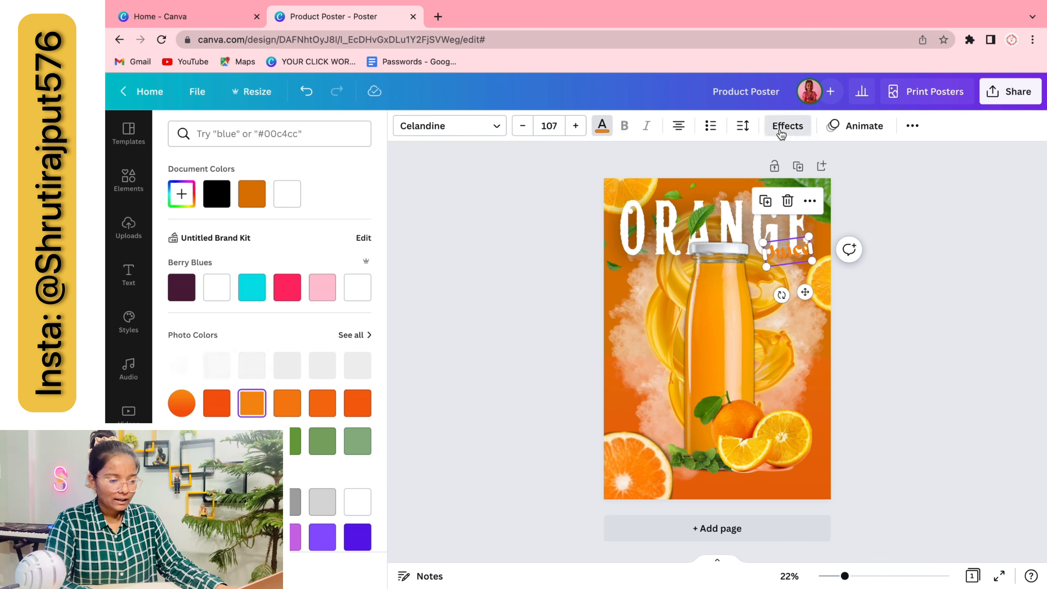
left_click(787, 126)
left_click(267, 214)
left_click(353, 423)
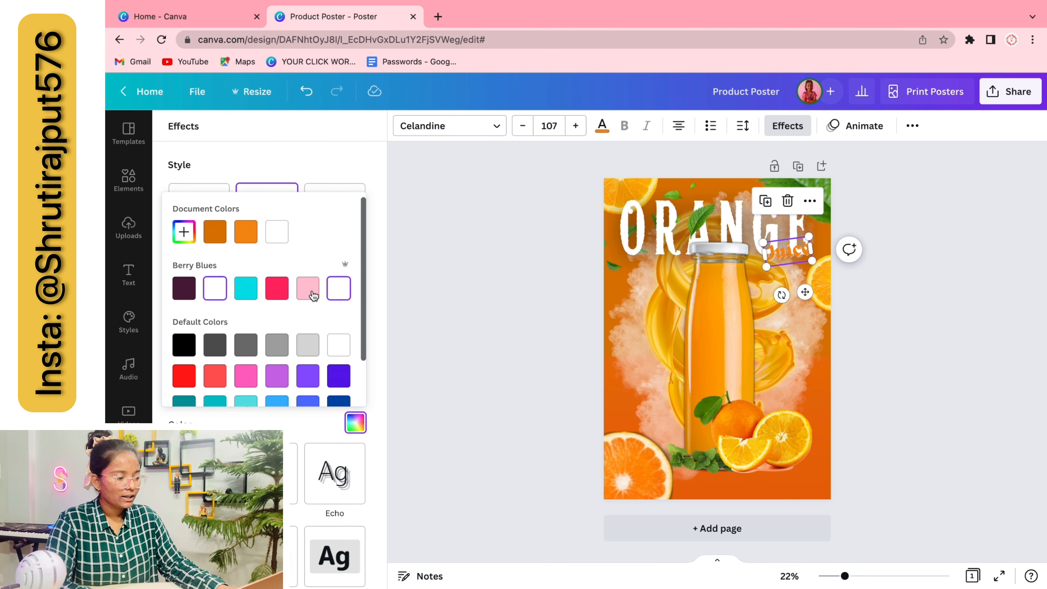
left_click(341, 153)
left_click_drag(269, 292, 333, 292)
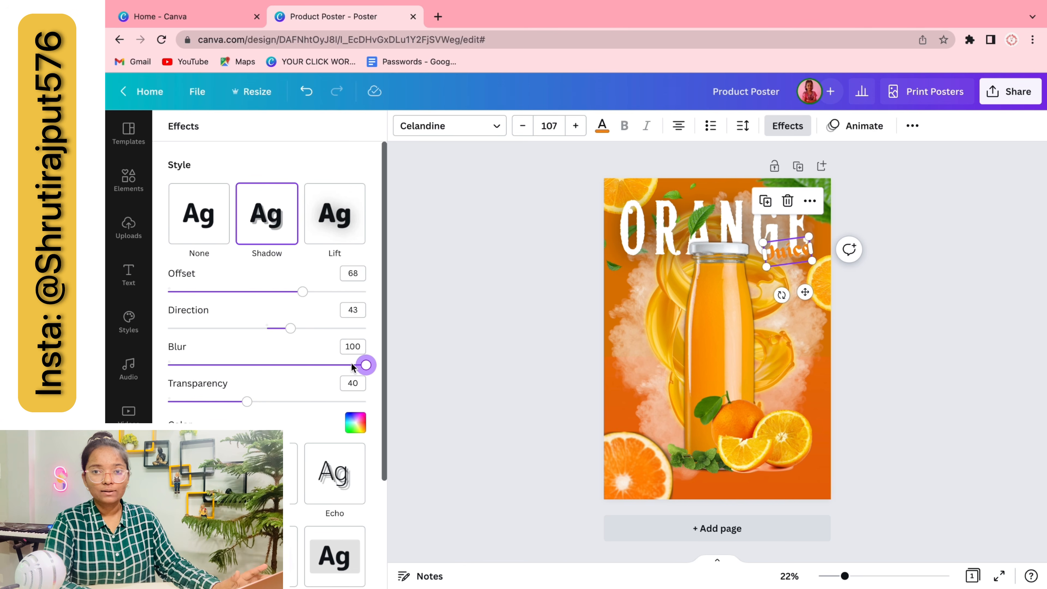
left_click(411, 407)
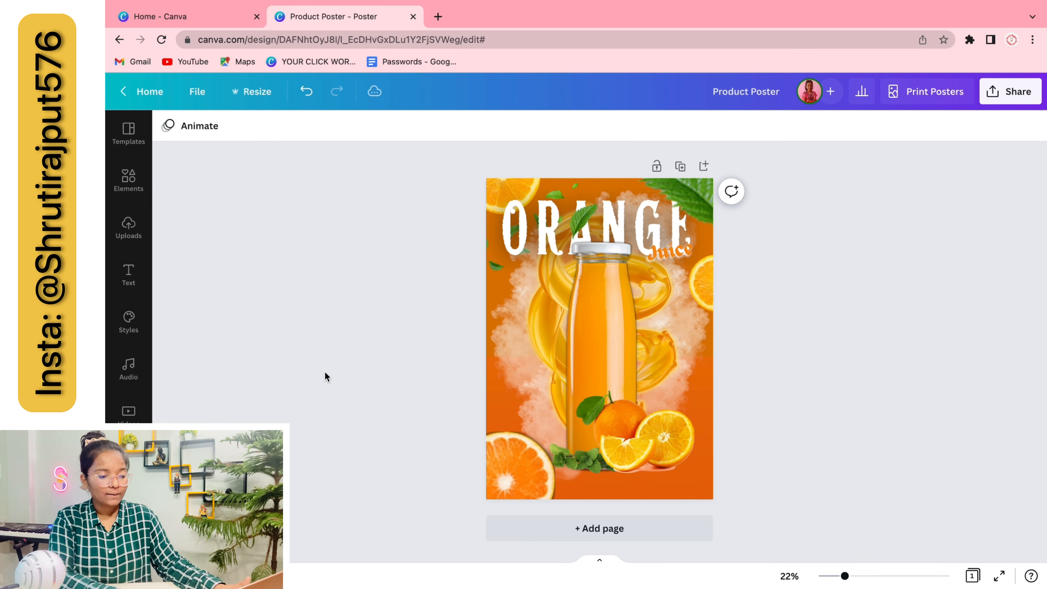
left_click(659, 249)
left_click(363, 124)
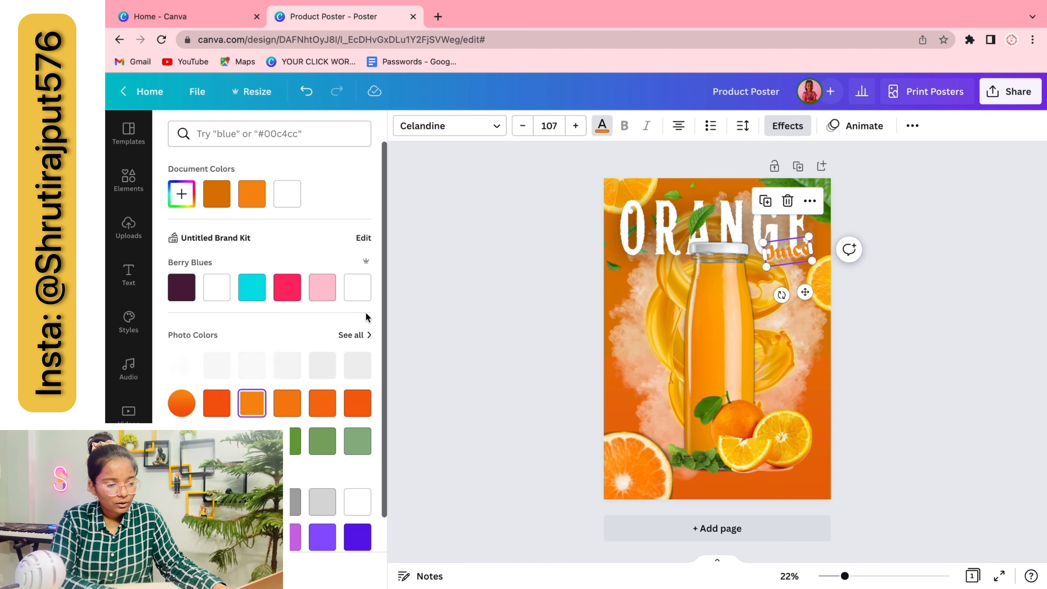
left_click(465, 386)
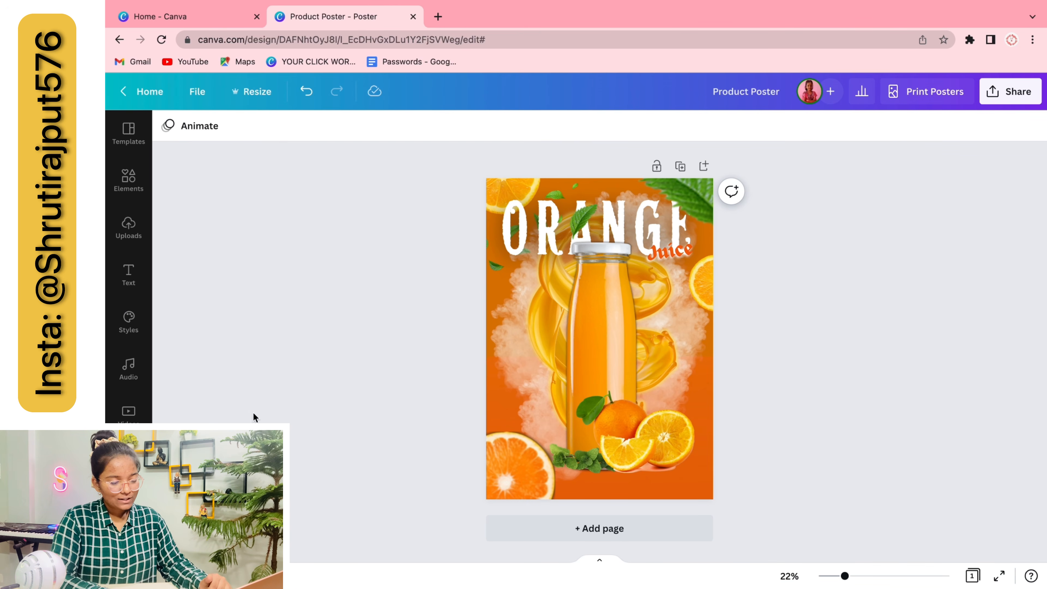
Search Elements for 'shadow', filter to Drop shadow graphics, and add a line shadow
left_click(129, 179)
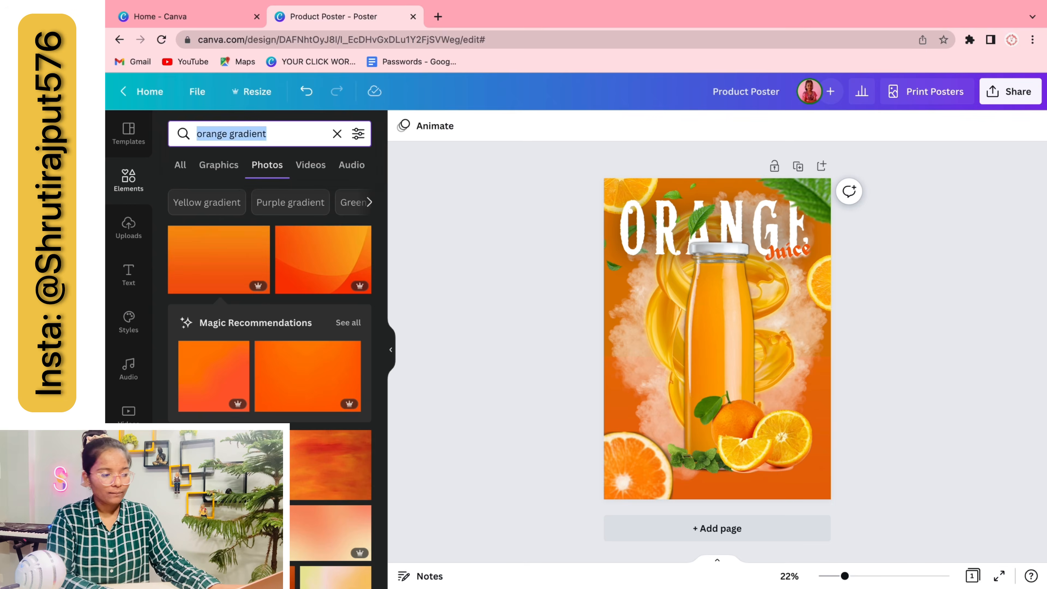
type("shadow")
key("Return")
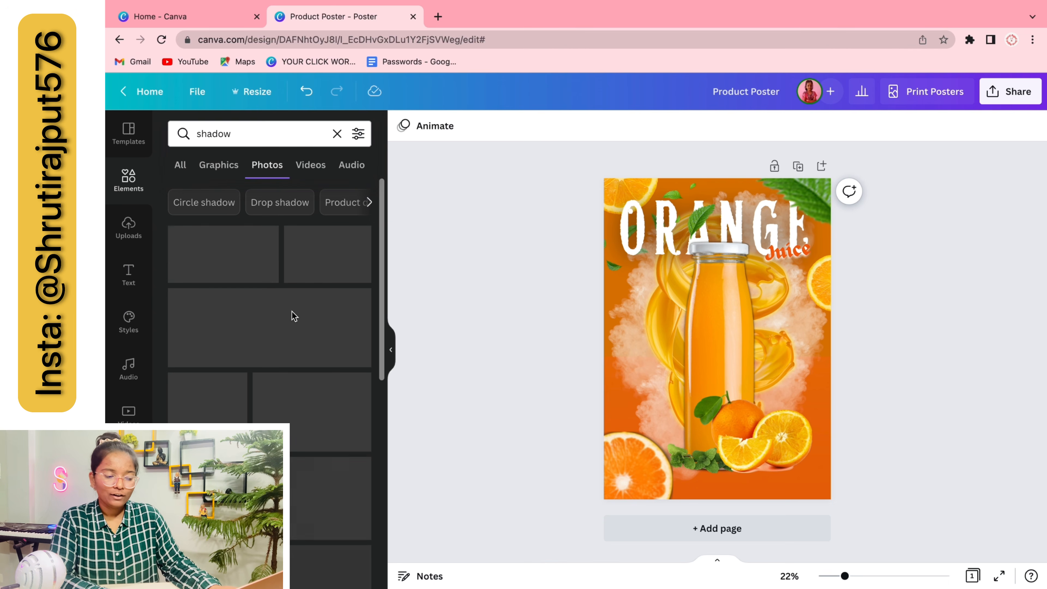
left_click(267, 202)
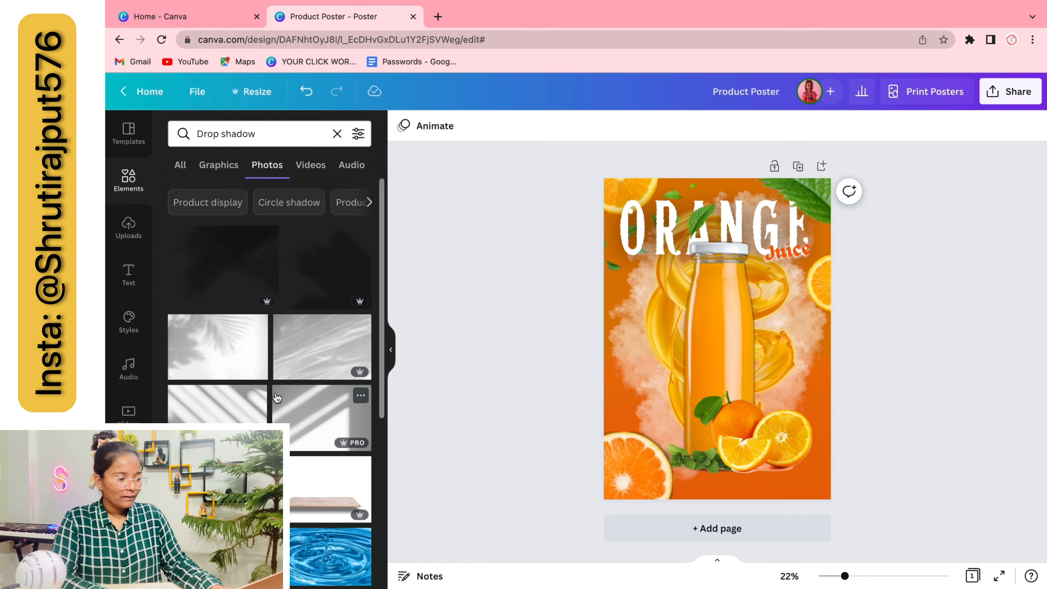
left_click(218, 165)
left_click(283, 351)
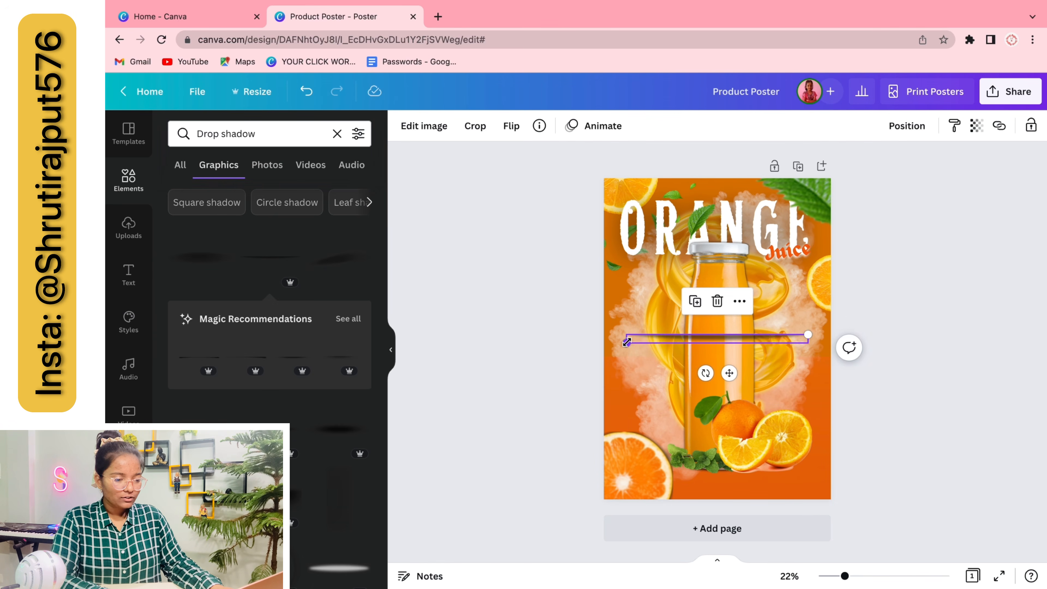
Shrink the shadow graphic and move it below the bottle
left_click_drag(627, 342, 697, 339)
left_click_drag(764, 371, 735, 507)
left_click(906, 127)
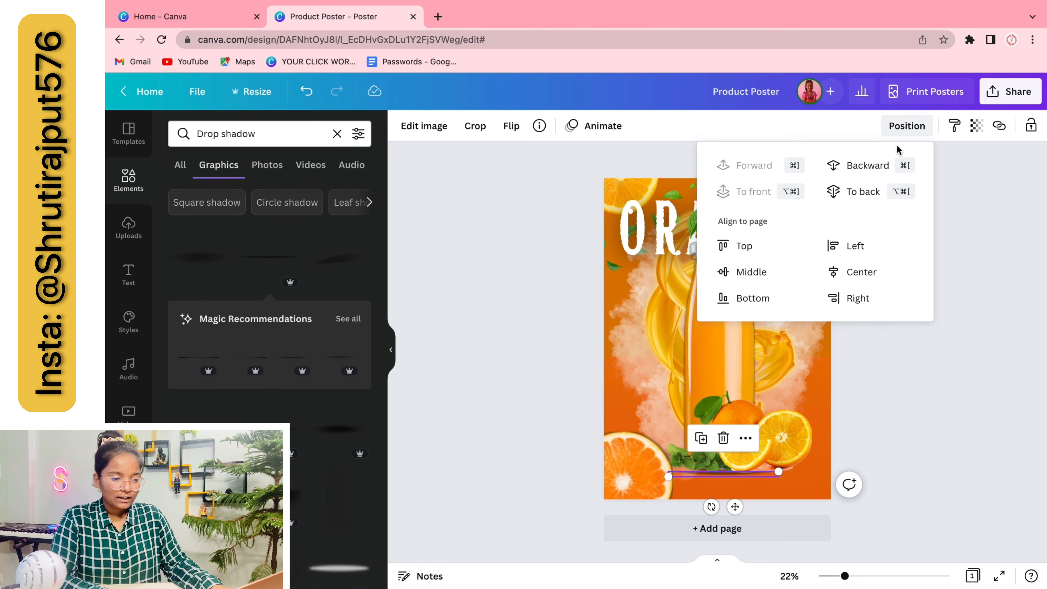
left_click(901, 445)
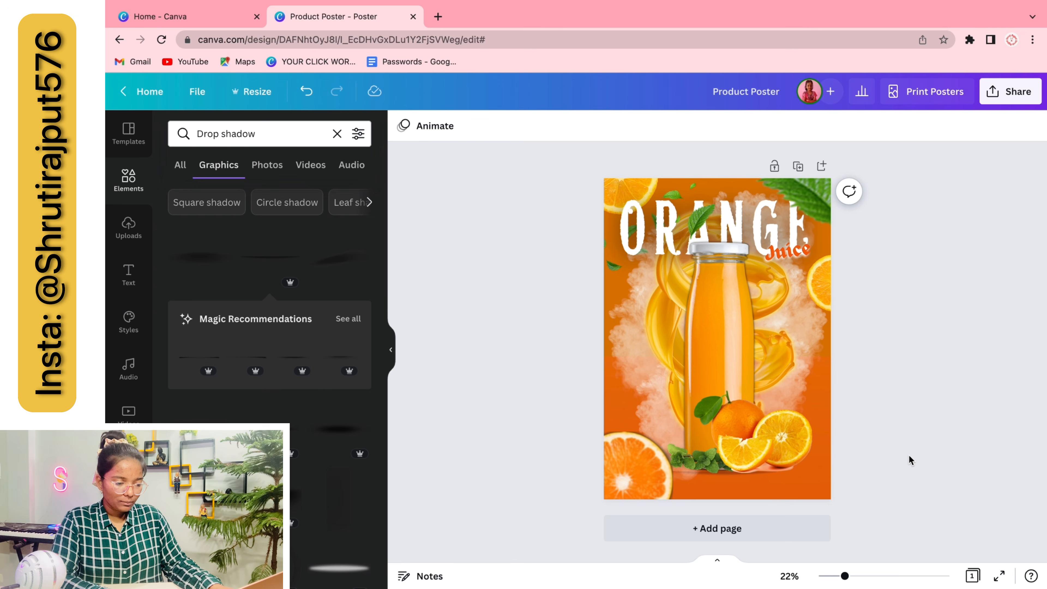
scroll(839, 503, "up", 5)
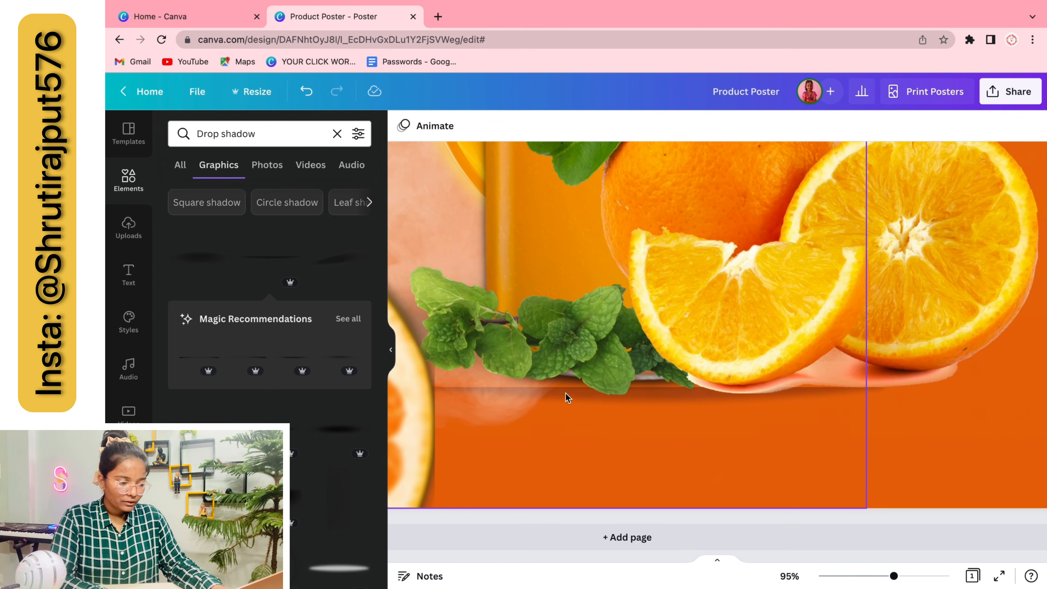
scroll(549, 397, "down", 5)
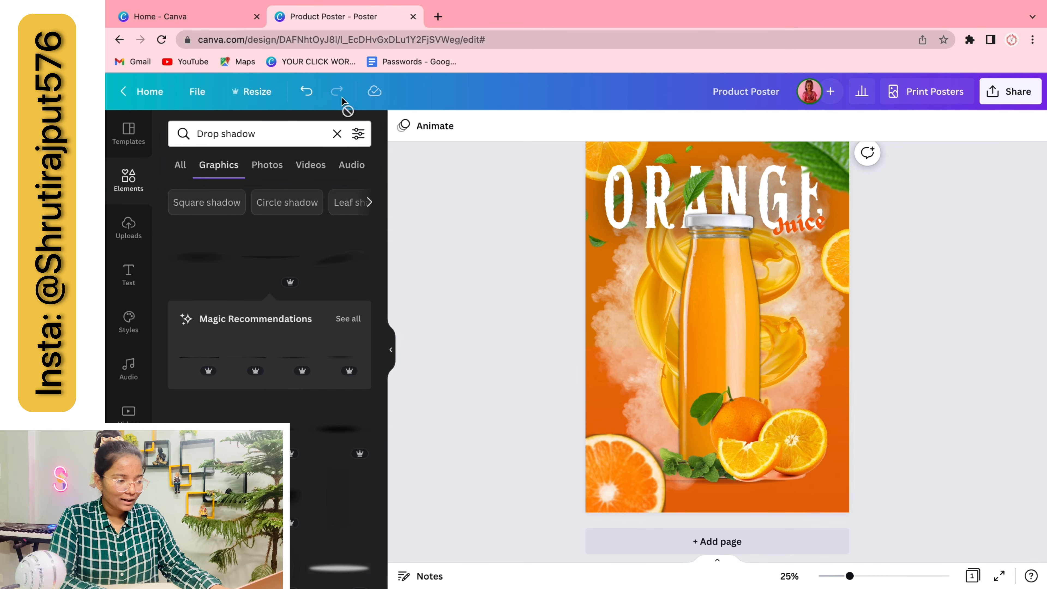
Delete the misplaced shadow and add a different drop shadow graphic
left_click(306, 92)
left_click(307, 92)
left_click(755, 322)
key("Delete")
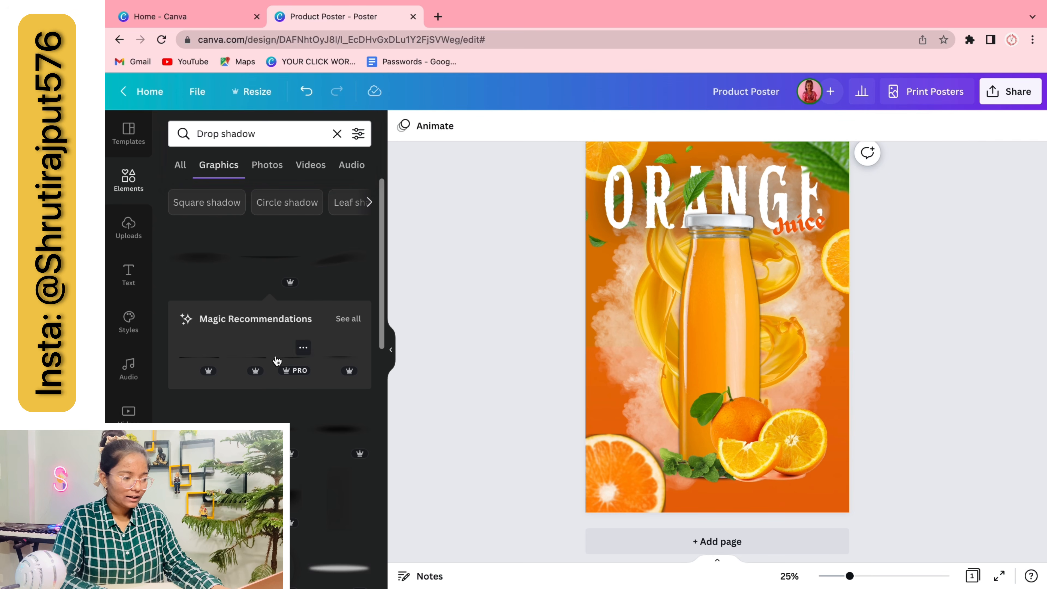
left_click(195, 262)
Narrow the new shadow, place it beneath the bottle, and layer it just above the background
left_click_drag(612, 319, 676, 320)
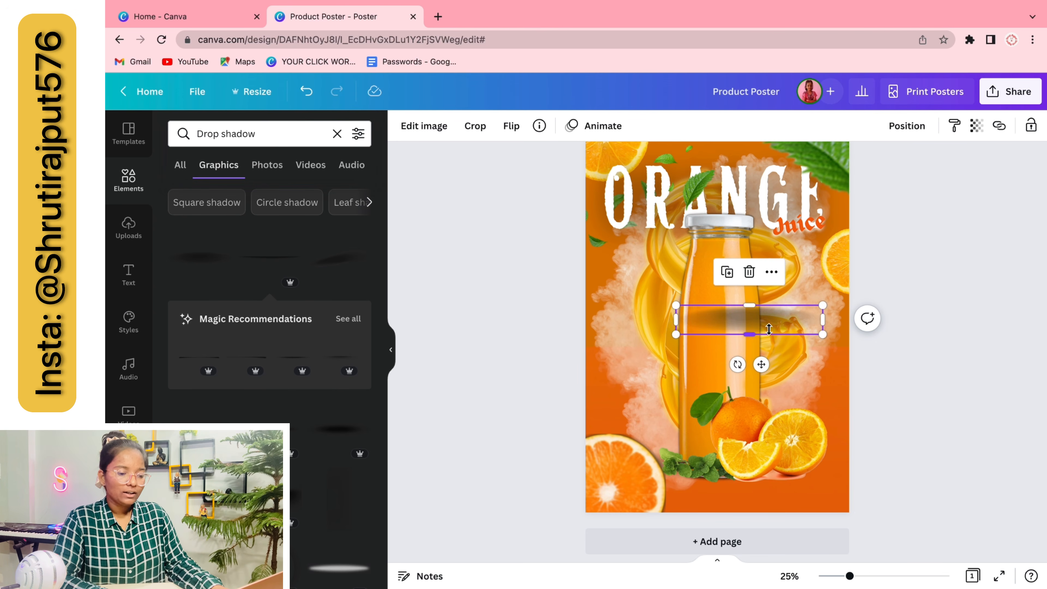
left_click_drag(813, 311, 780, 316)
left_click_drag(741, 365, 737, 528)
left_click(907, 126)
left_click(882, 193)
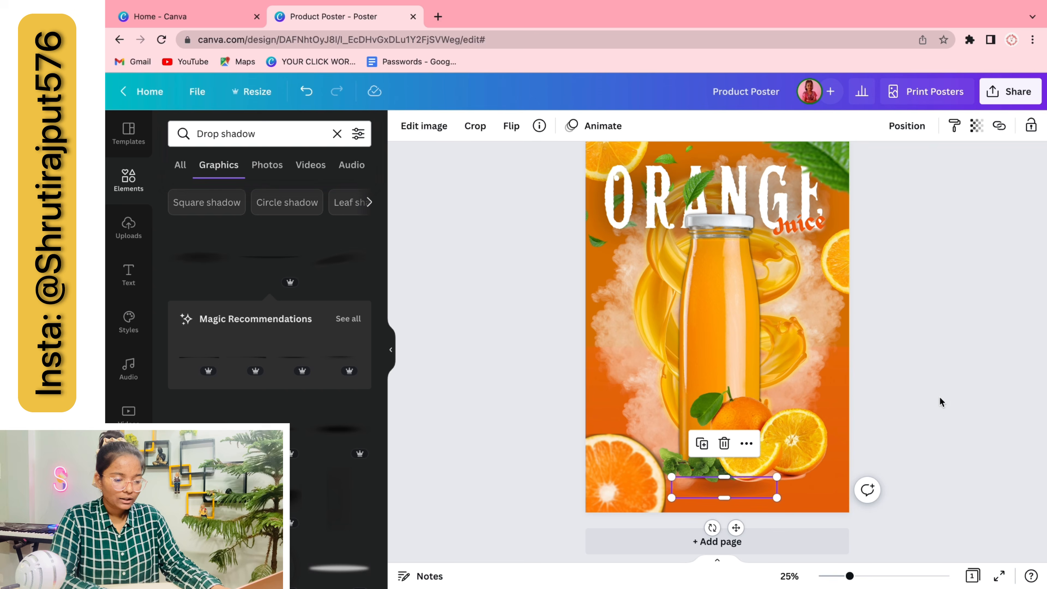
left_click(915, 128)
left_click(776, 168)
left_click(910, 372)
scroll(910, 372, "down", 2)
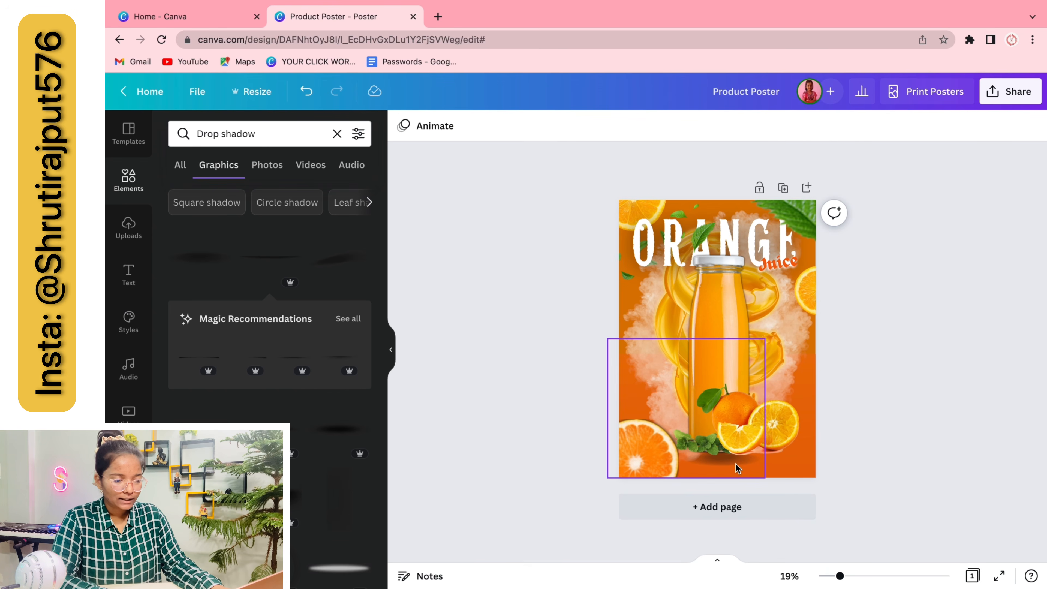
Delete and restore the smoke cloud image, then reselect it among the overlapping images
left_click(394, 360)
scroll(726, 496, "up", 5)
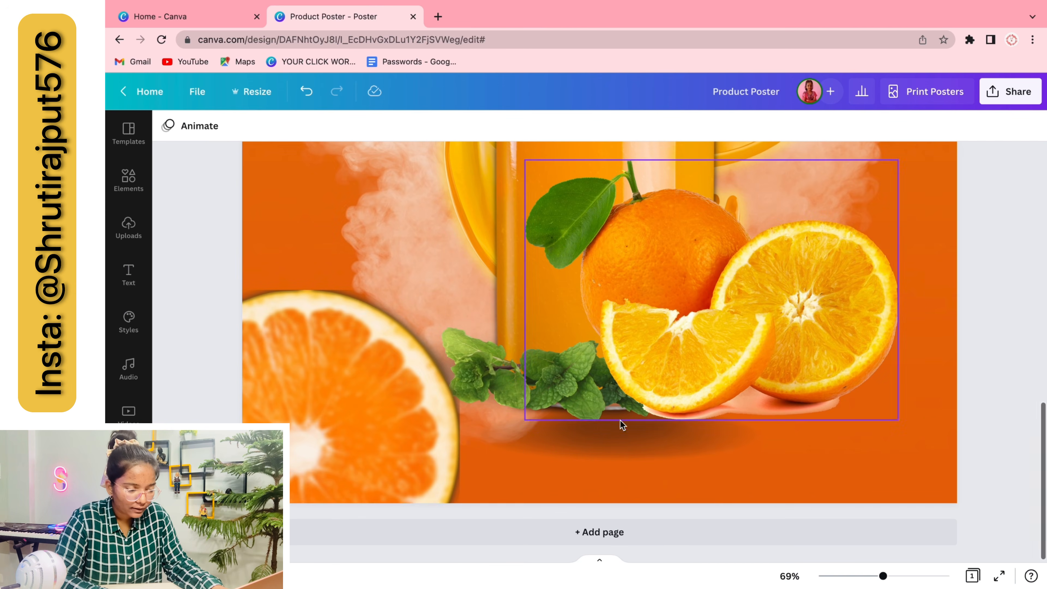
left_click(615, 451)
key("Delete")
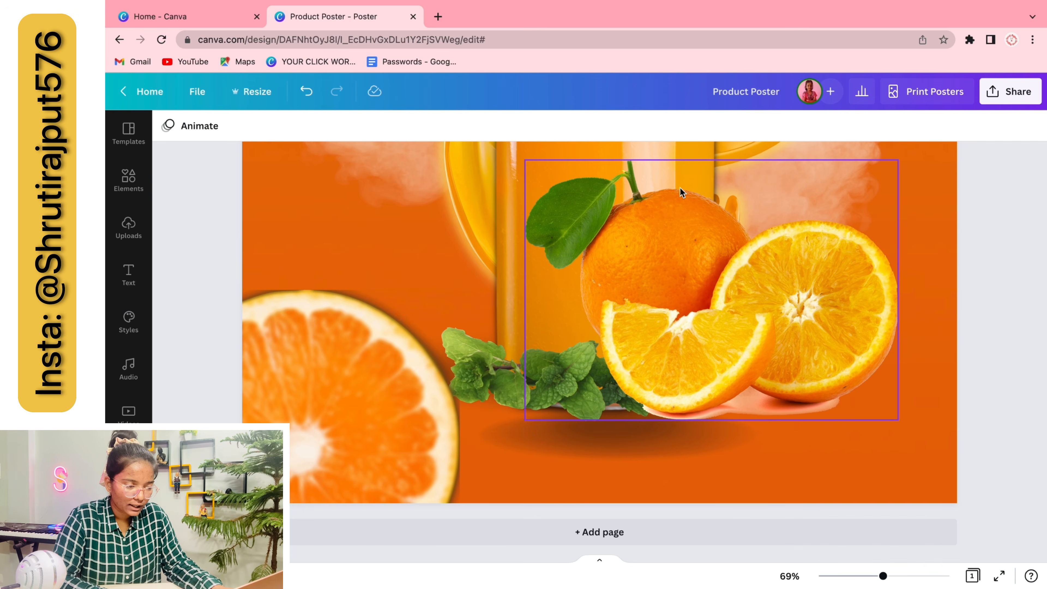
left_click(306, 92)
left_click(684, 462)
left_click(369, 460)
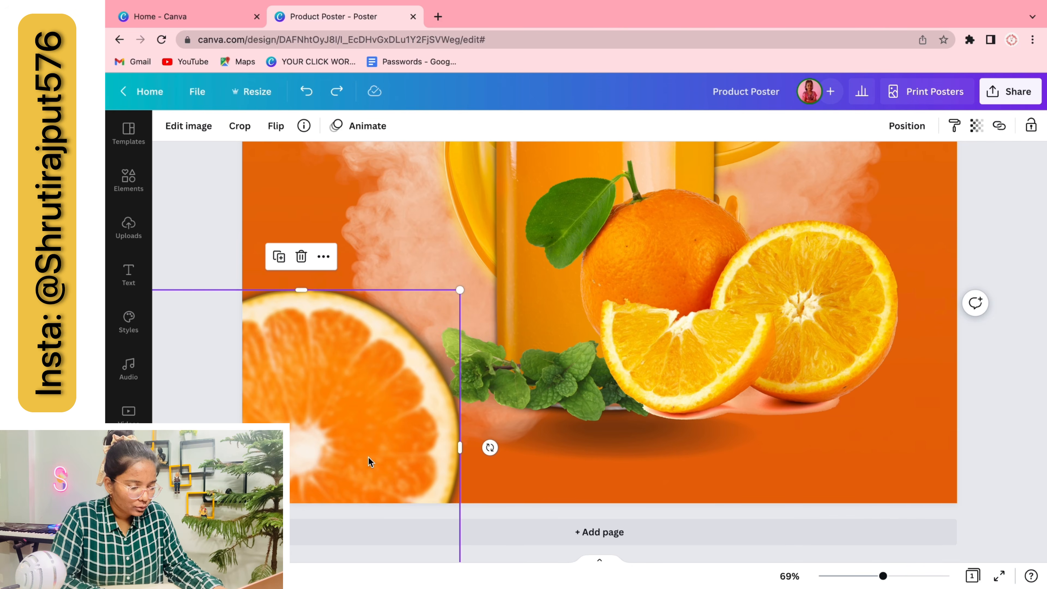
left_click(641, 445)
left_click(791, 432)
left_click(657, 441)
scroll(658, 445, "down", 5)
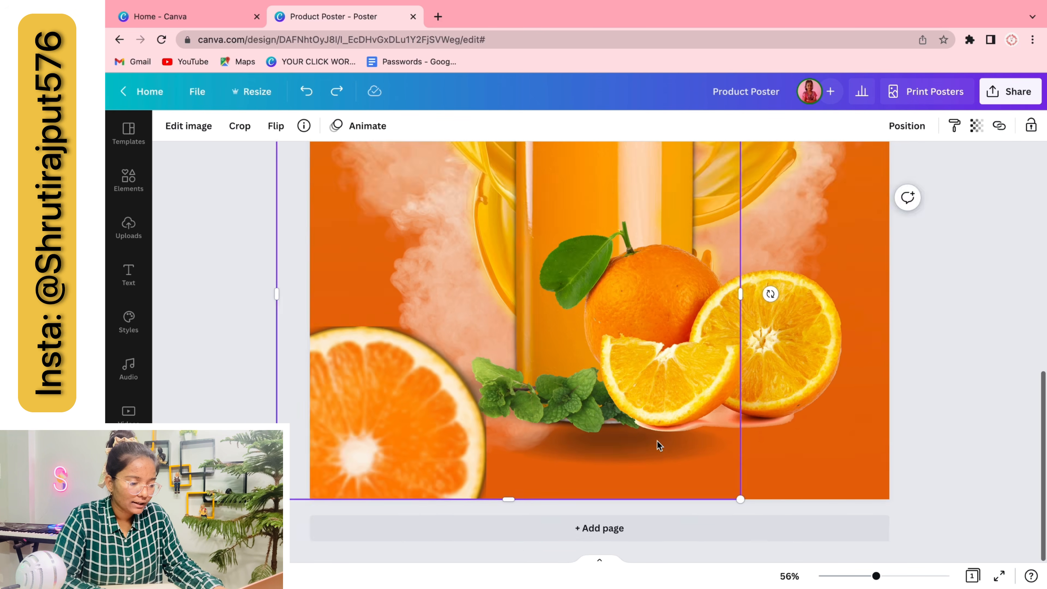
left_click(835, 389)
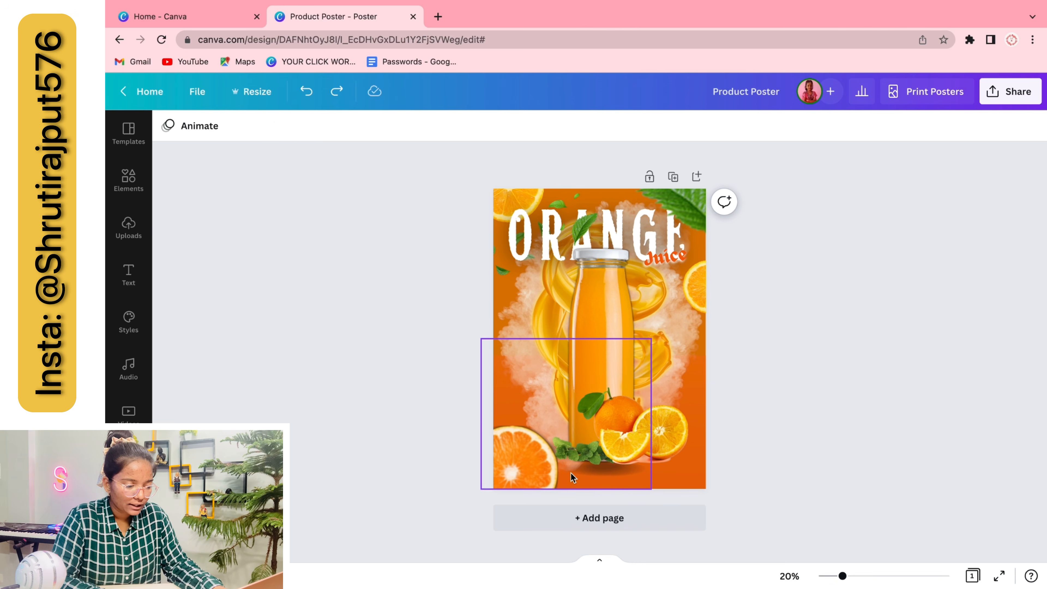
Enlarge the shadow under the bottle and shift the smoke cloud slightly down and left
left_click_drag(570, 473, 569, 431)
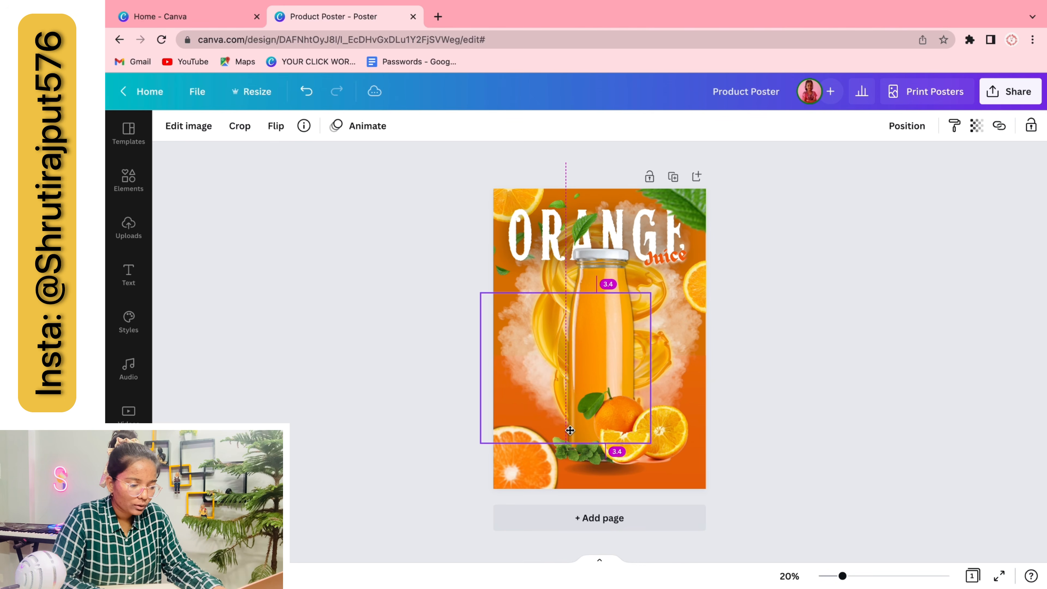
left_click(588, 467)
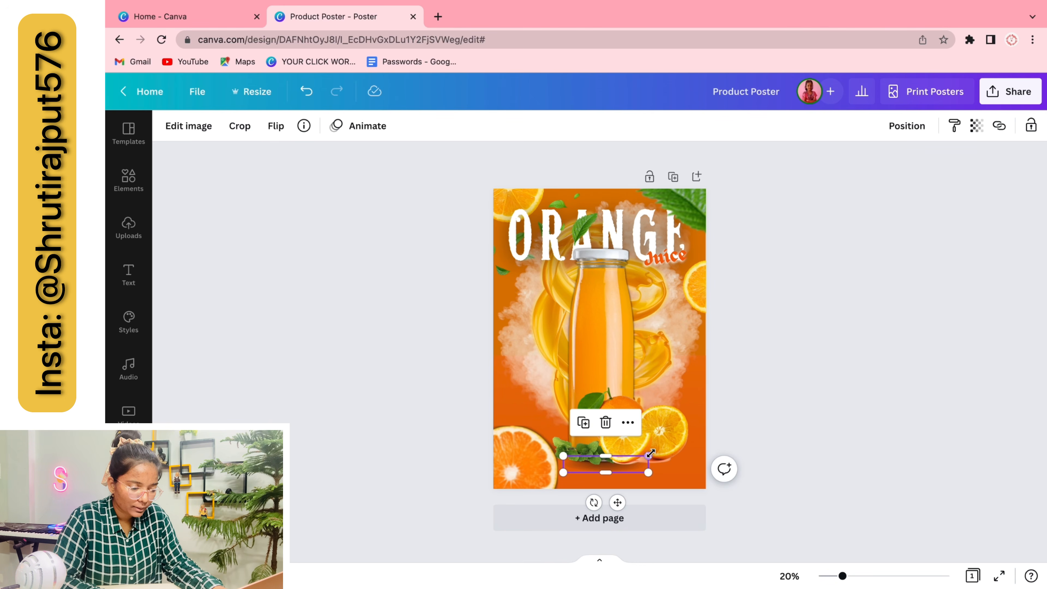
left_click_drag(650, 453, 685, 450)
left_click_drag(561, 473, 537, 478)
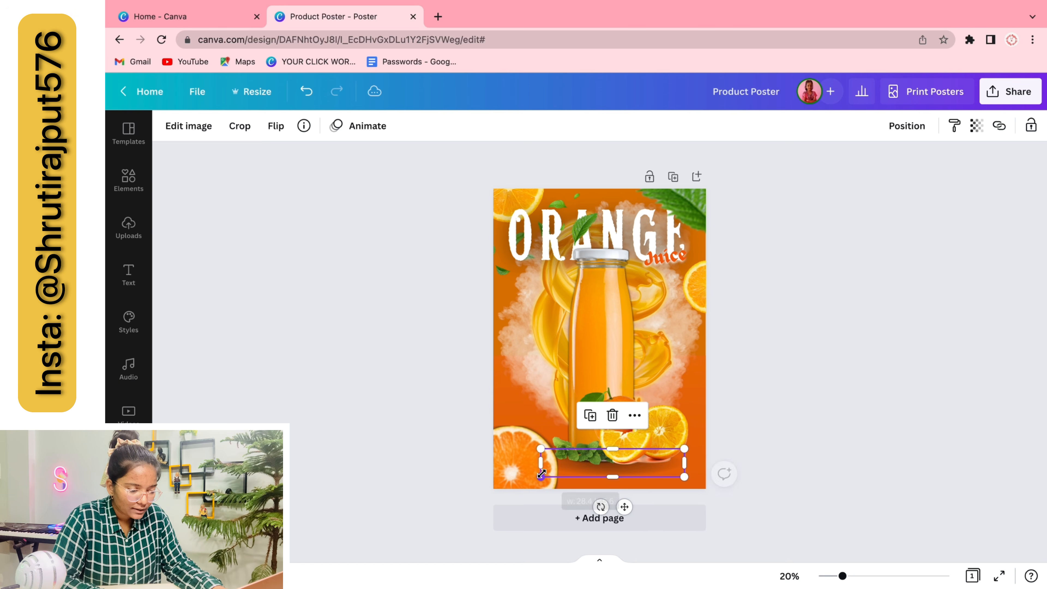
left_click_drag(621, 504, 615, 499)
left_click(831, 411)
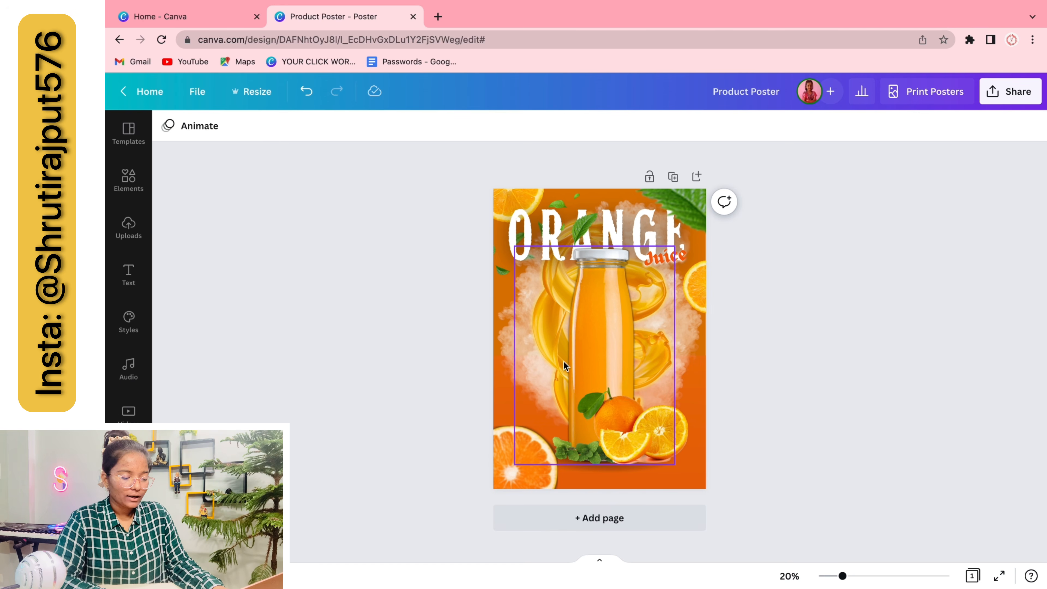
left_click_drag(517, 386, 511, 417)
left_click(393, 420)
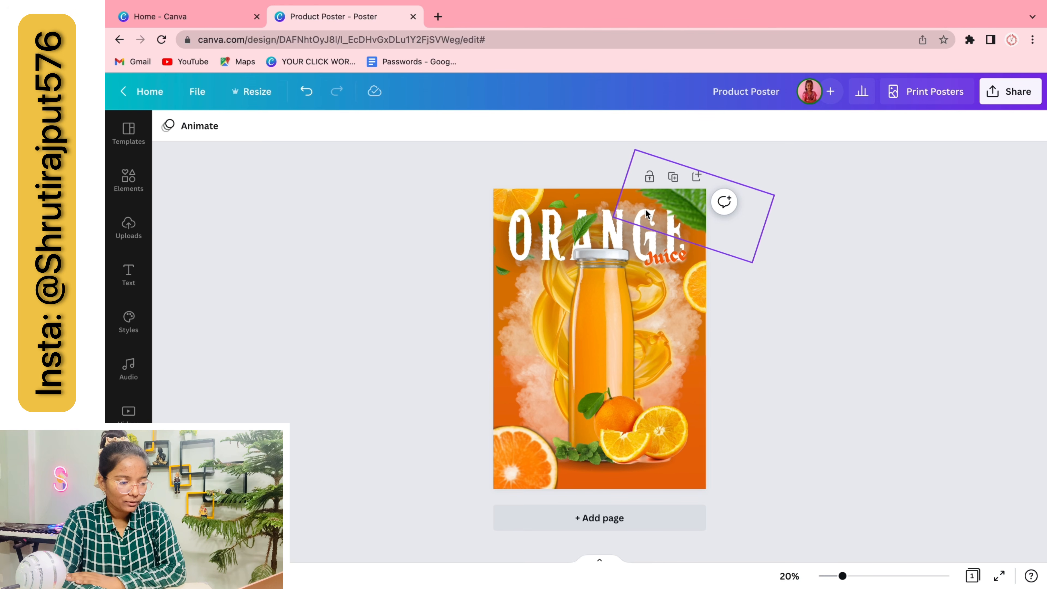
Select the ORANGE title to review it
left_click(609, 206)
scroll(742, 251, "up", 5)
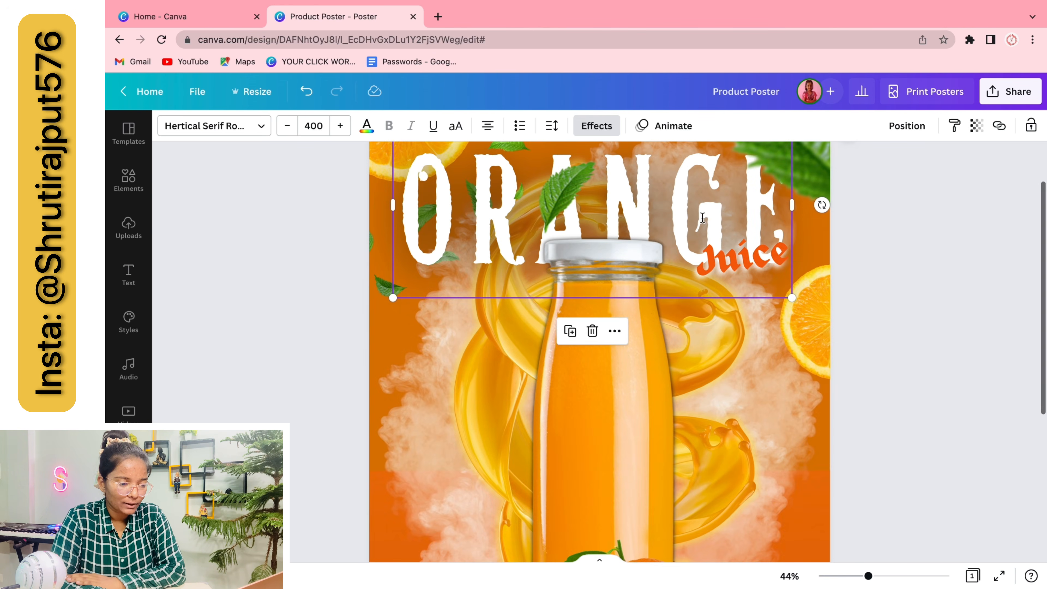
scroll(743, 250, "up", 1)
left_click(740, 215)
left_click(893, 264)
left_click(688, 227)
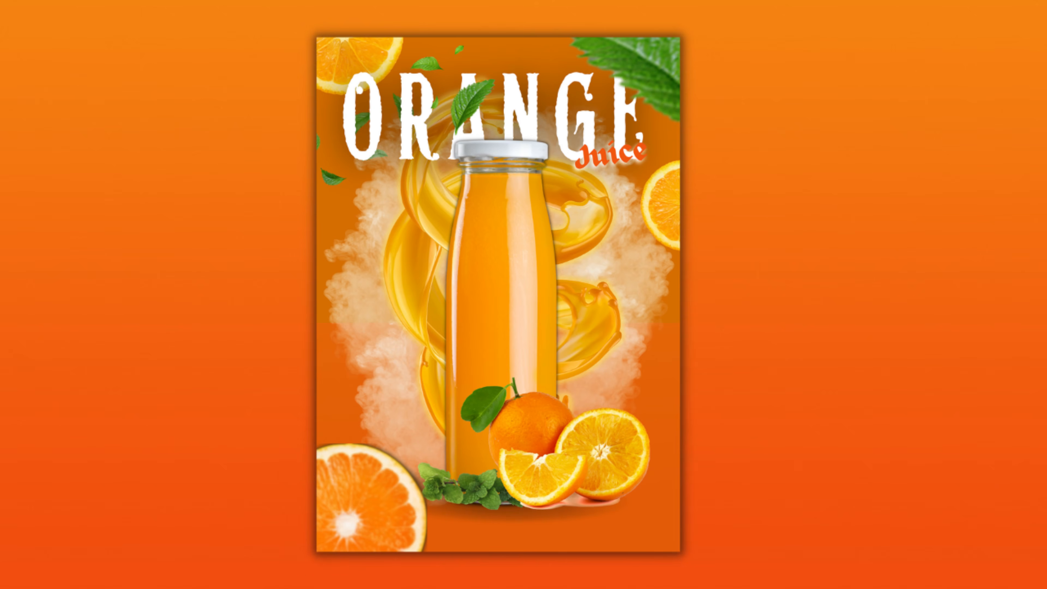